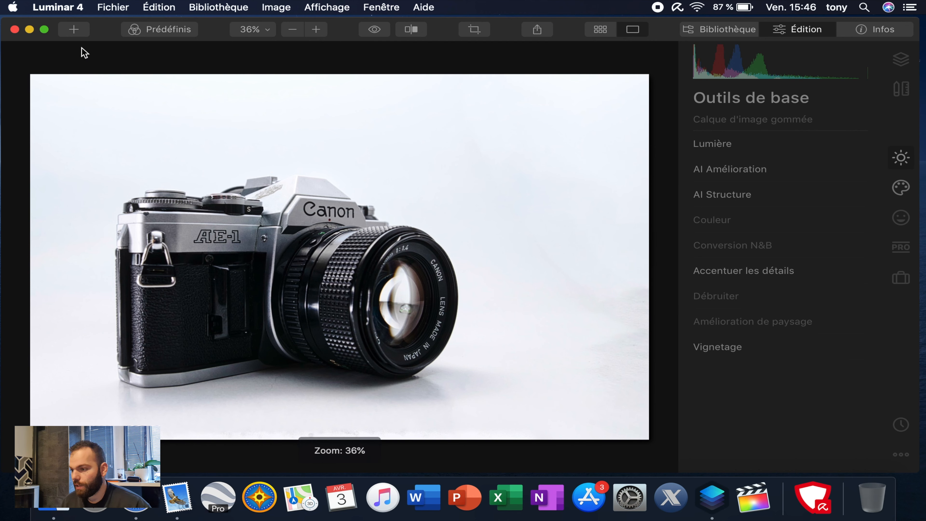
Switch the window to full screen and reset all adjustments on the photo EB104174.ARW
click(44, 29)
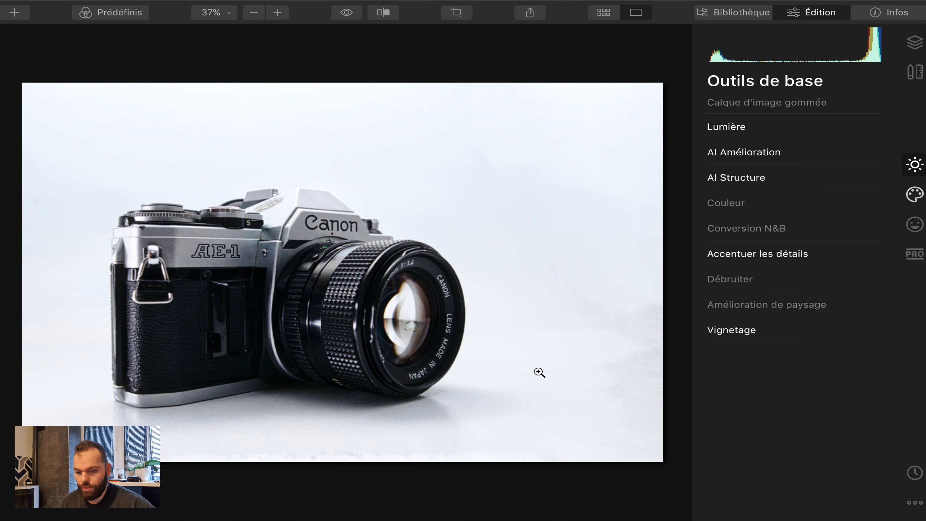
click(915, 503)
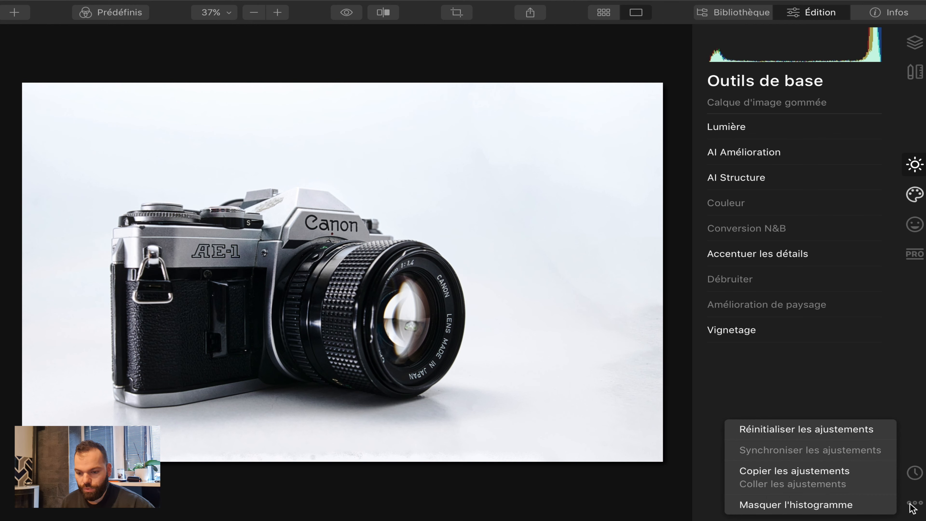
click(773, 433)
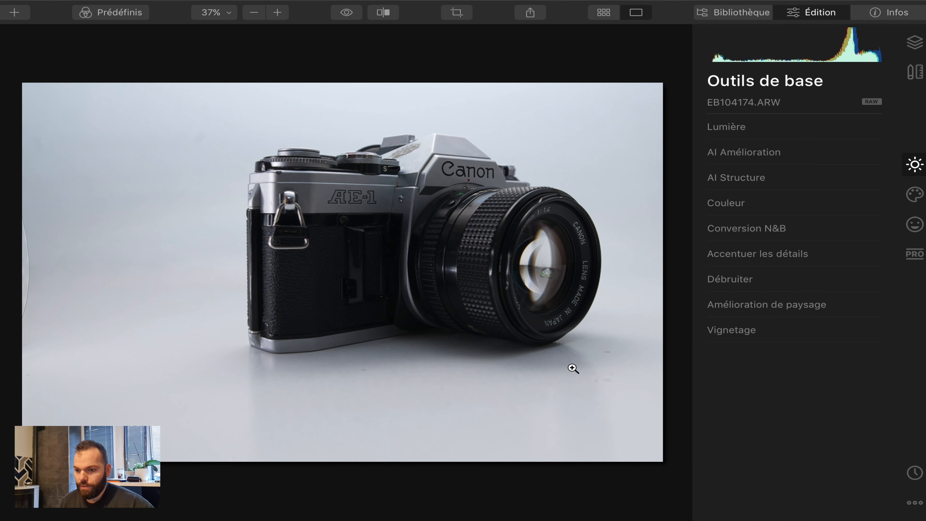
click(913, 503)
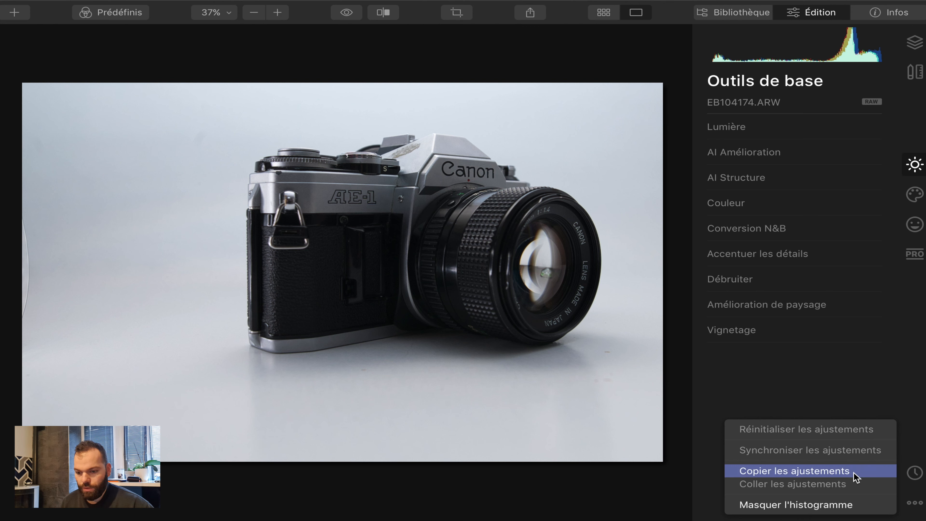
click(670, 437)
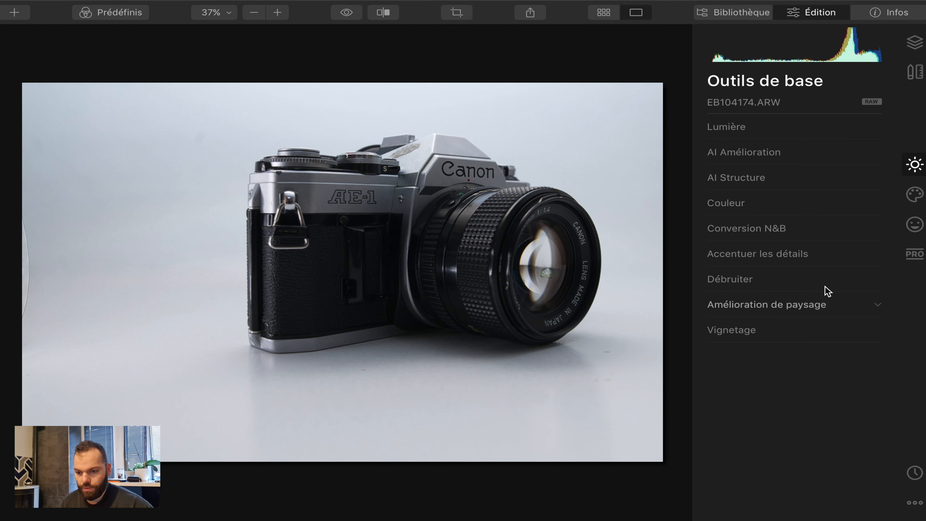
Return the photo to its Originale state in the edit history and switch to the neighbouring photo EB104173.ARW
click(912, 475)
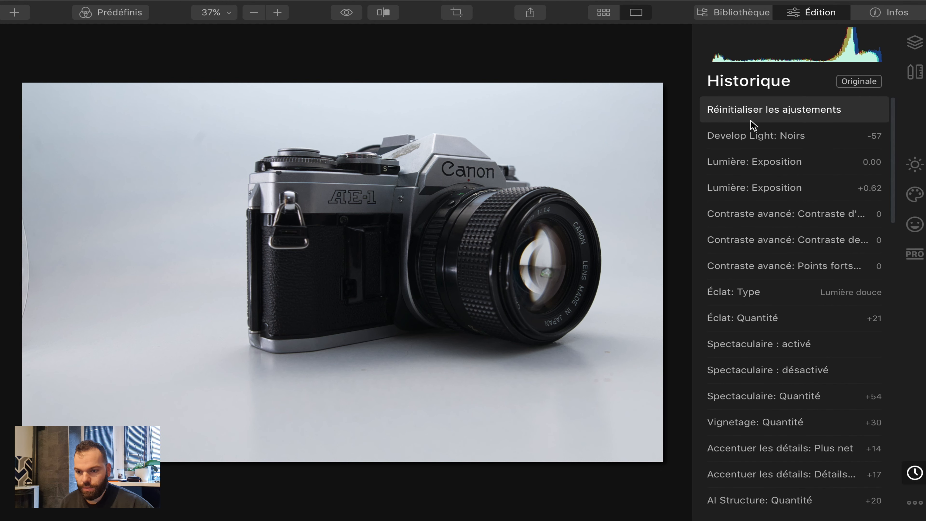
scroll(746, 391, down, 15)
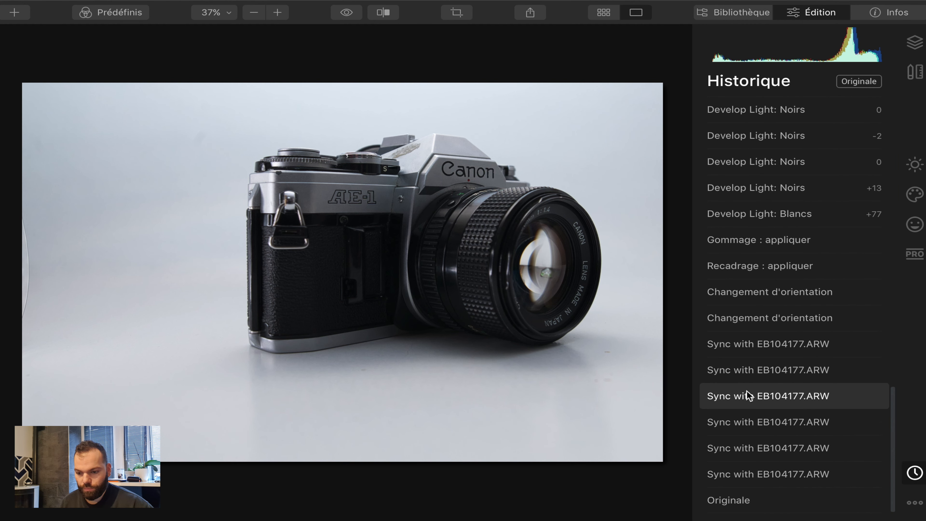
click(734, 500)
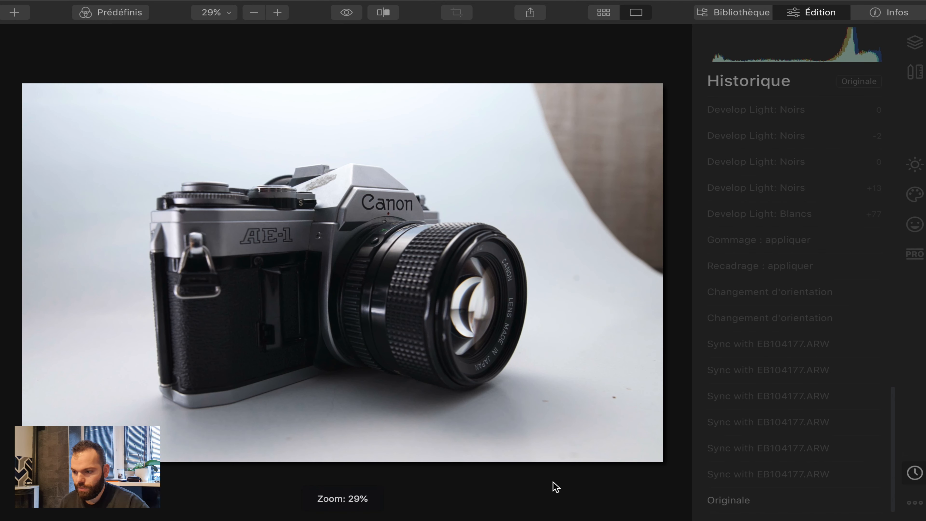
key(Left)
key(Right)
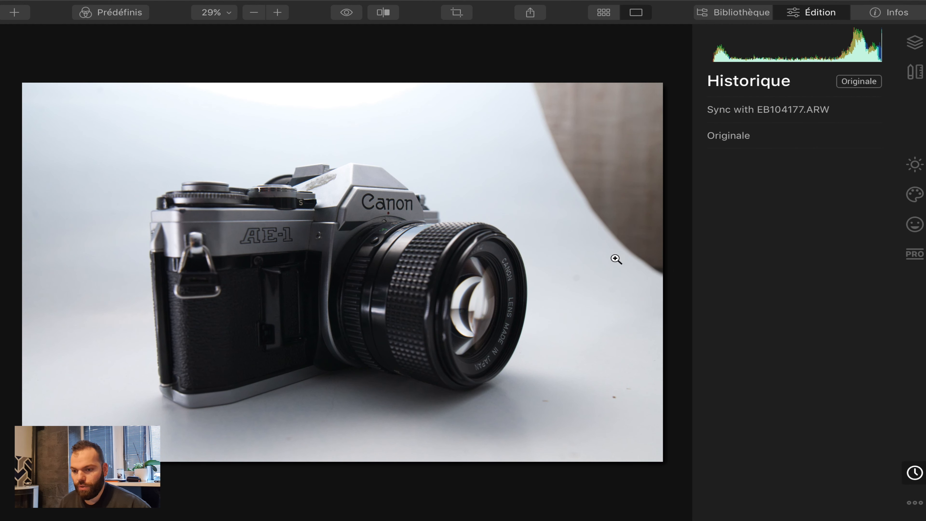
Reset all adjustments on the photo EB104173.ARW and return to the basic editing tools
click(914, 503)
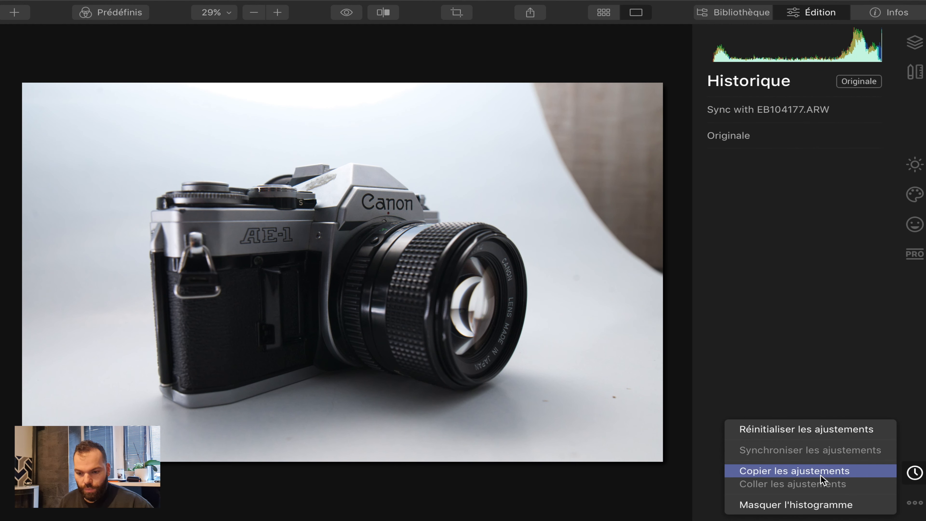
click(779, 432)
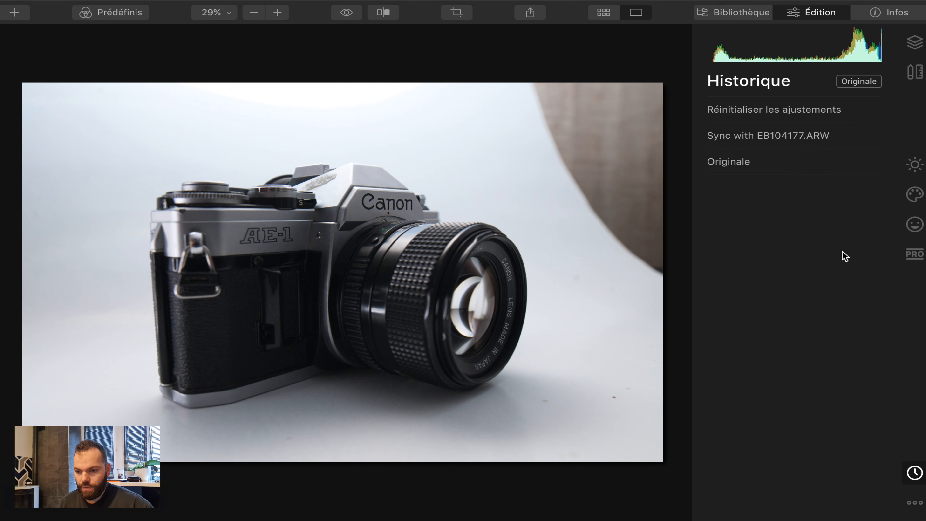
click(914, 164)
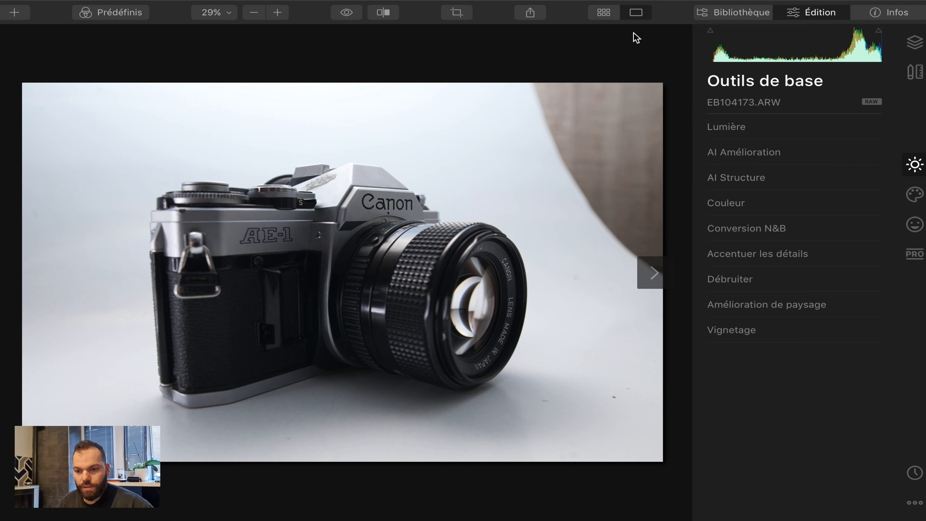
Crop the photo slightly tighter around the camera at its original aspect ratio, rotated to about -1.01°
click(465, 15)
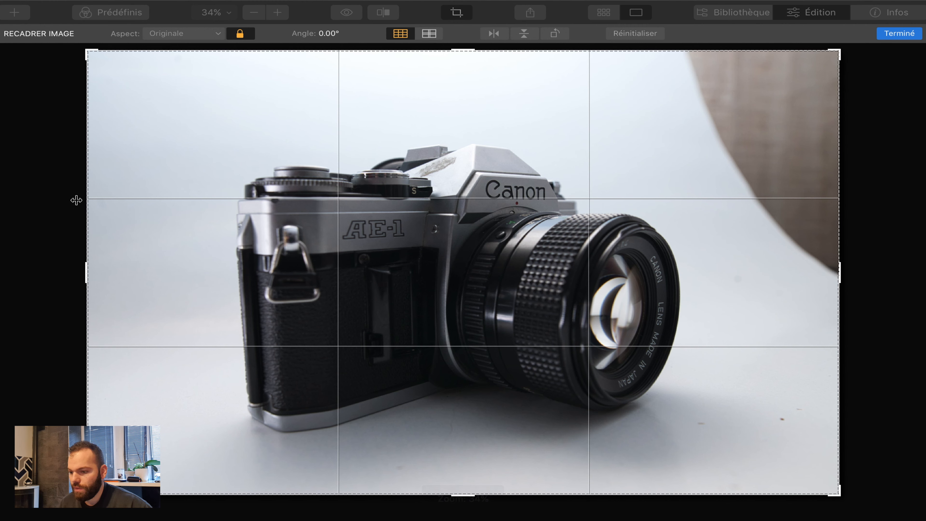
drag(83, 53, 119, 69)
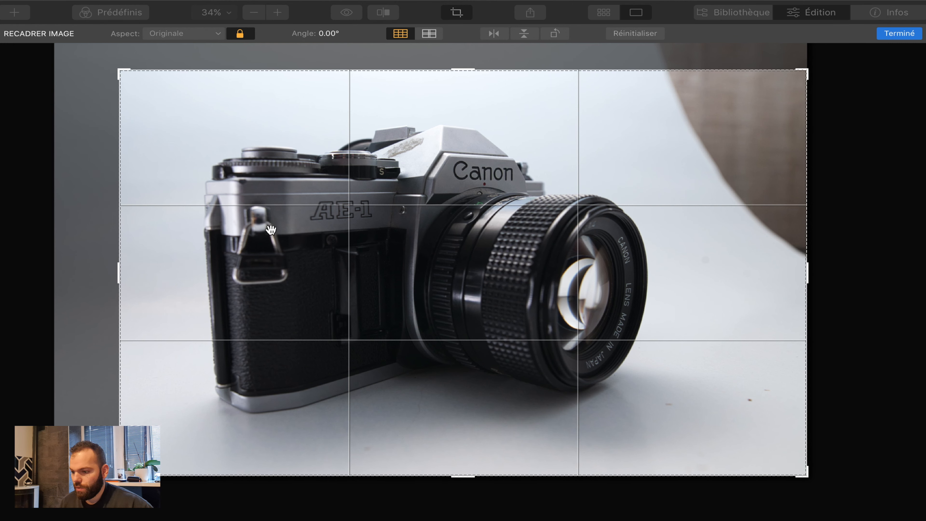
mouse_move(271, 229)
mouse_down()
mouse_move(287, 227)
mouse_move(277, 228)
mouse_up()
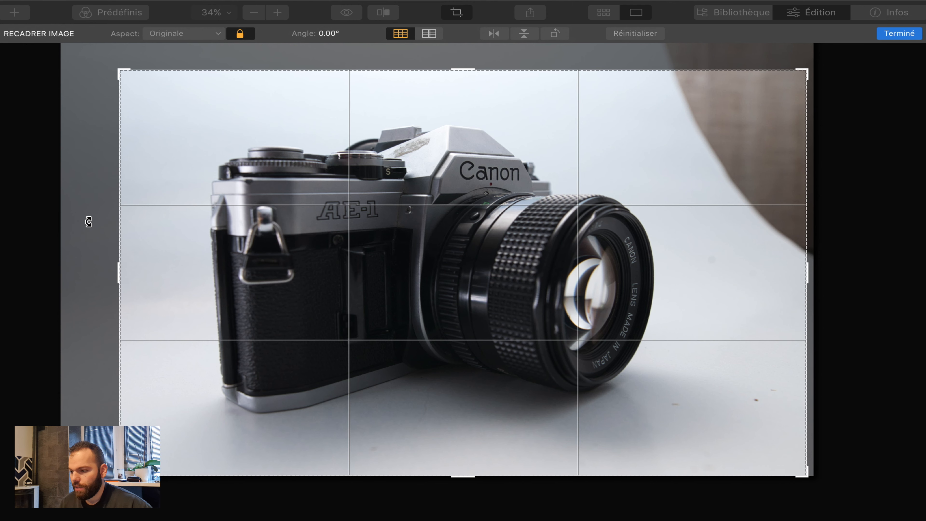
drag(86, 222, 84, 235)
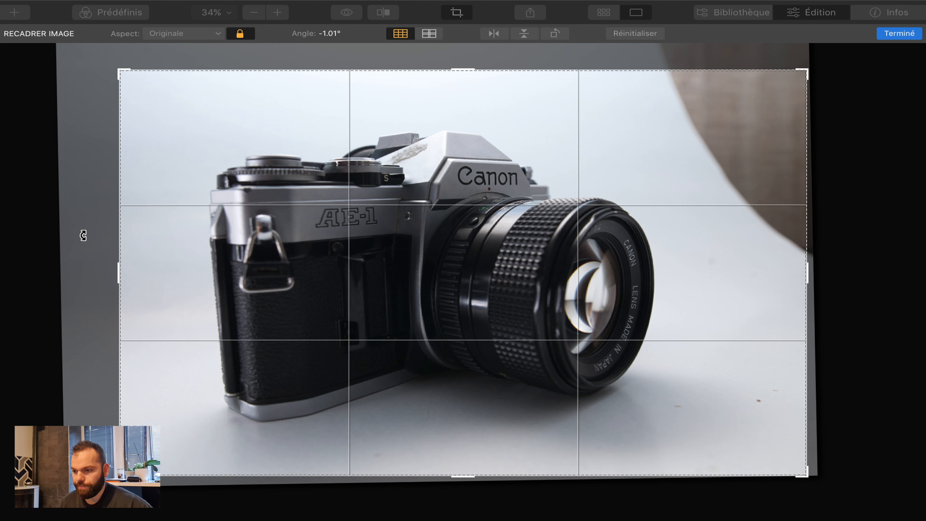
drag(907, 44, 908, 42)
click(906, 36)
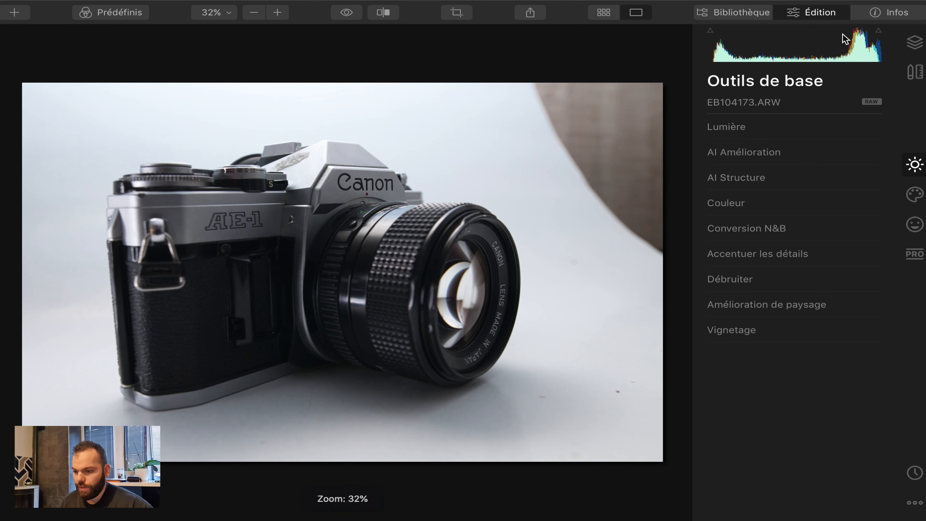
Start the Erase tool on the photo and set its brush size to 46
click(915, 75)
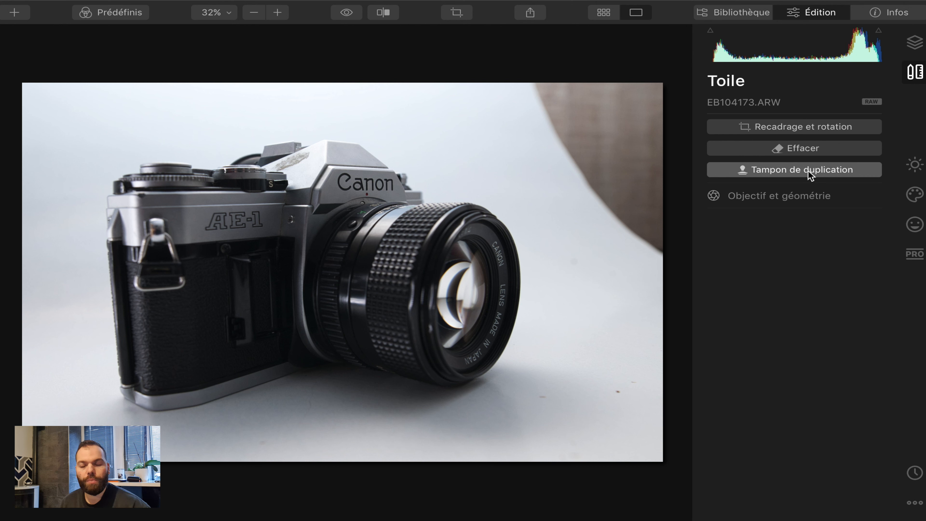
click(768, 152)
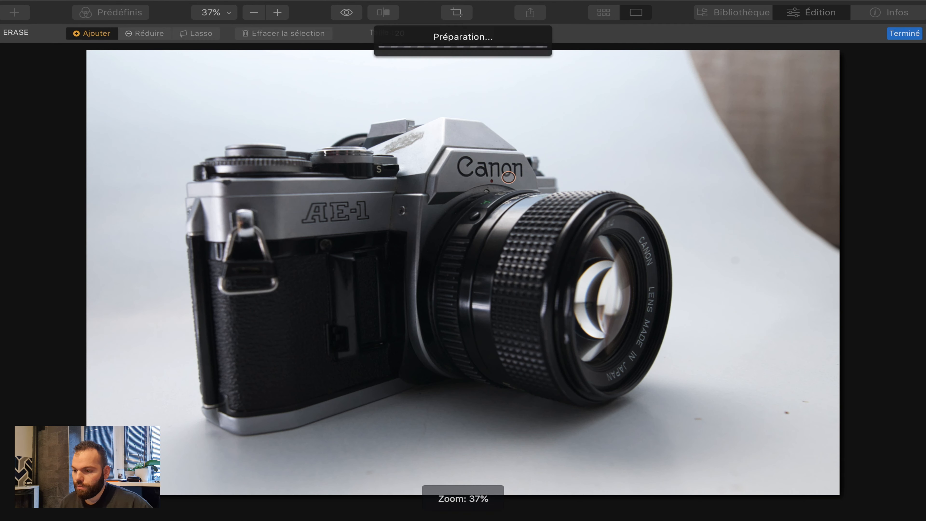
scroll(503, 169, down, 1)
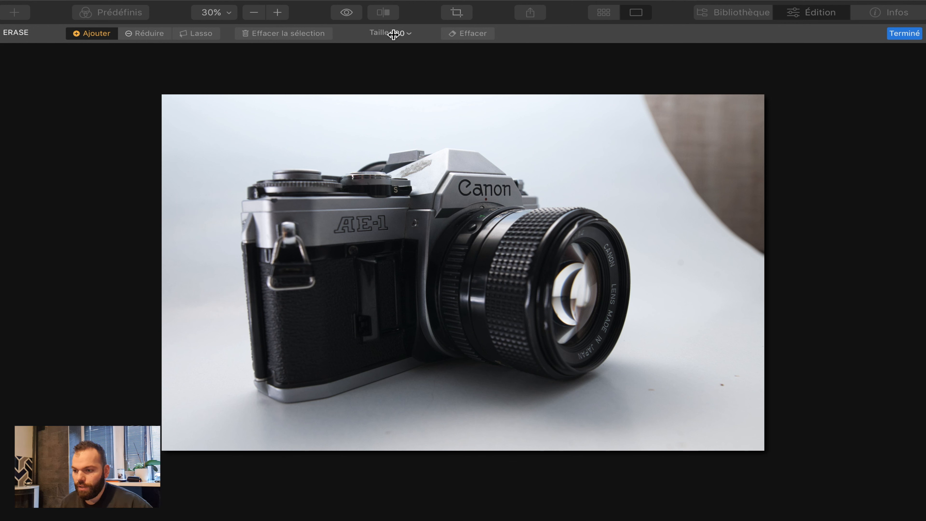
drag(389, 36, 397, 37)
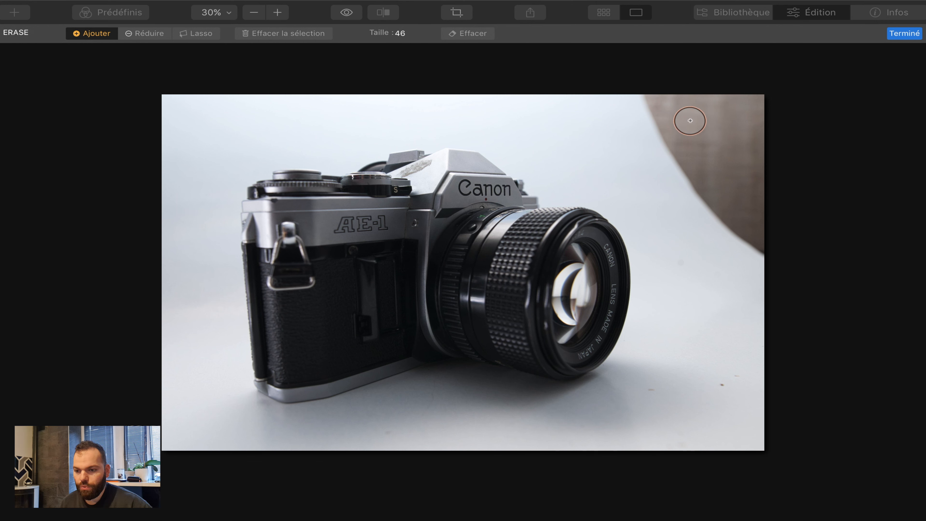
drag(711, 106, 684, 164)
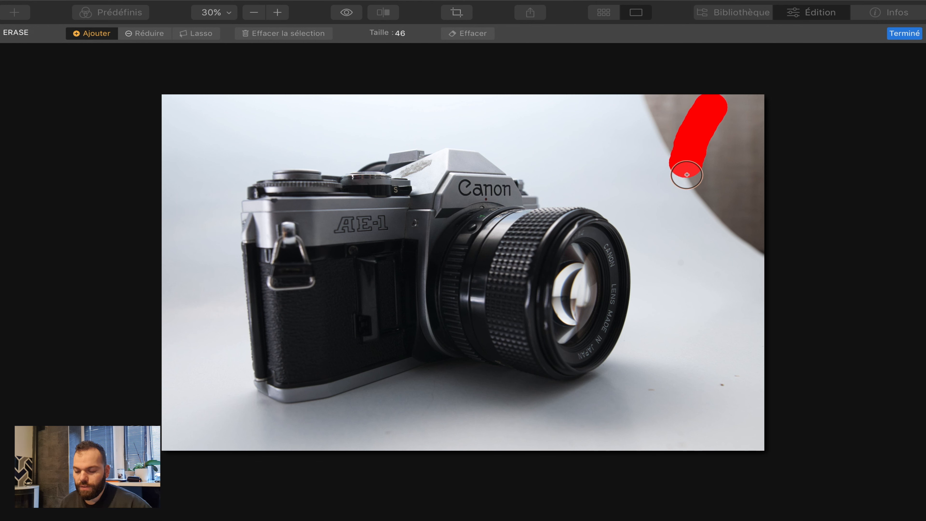
click(150, 34)
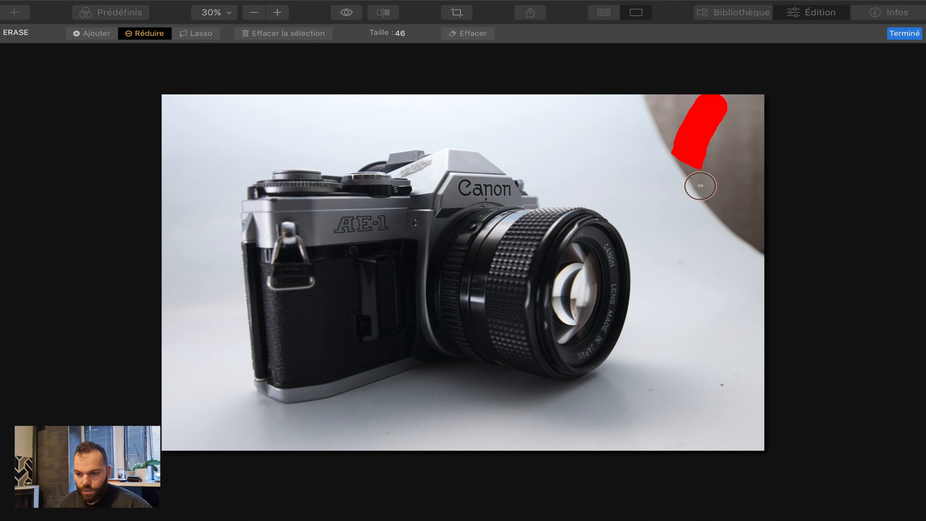
mouse_move(698, 211)
mouse_down()
mouse_move(666, 176)
mouse_move(684, 134)
mouse_move(721, 137)
mouse_up()
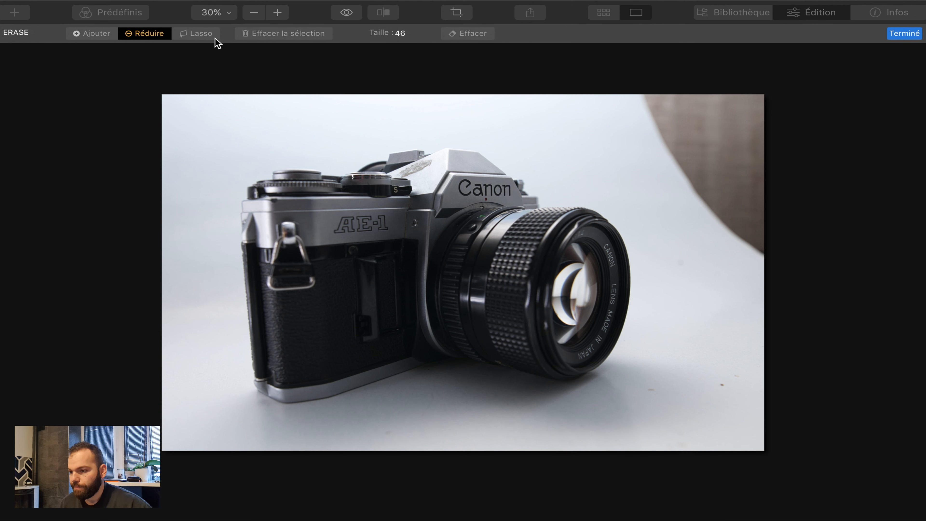
click(85, 33)
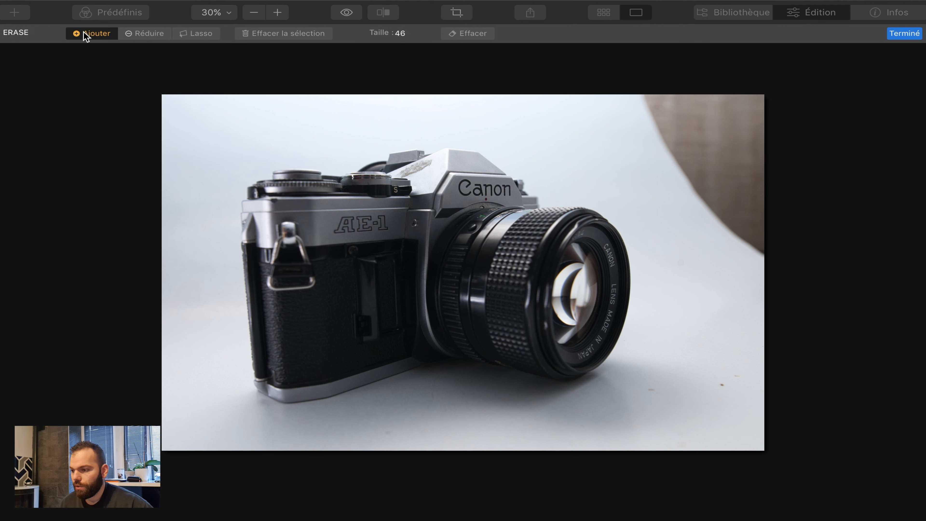
mouse_move(700, 115)
mouse_down()
mouse_move(757, 149)
mouse_move(729, 179)
mouse_up()
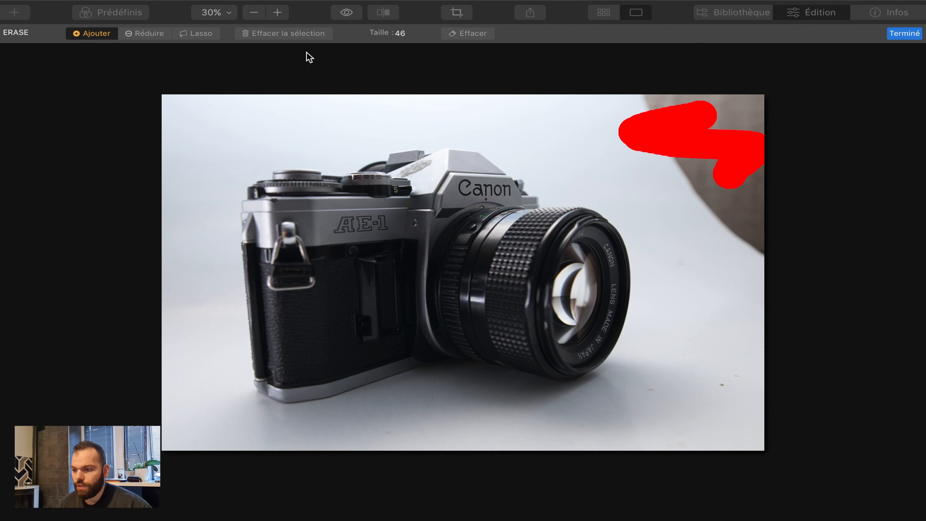
click(284, 34)
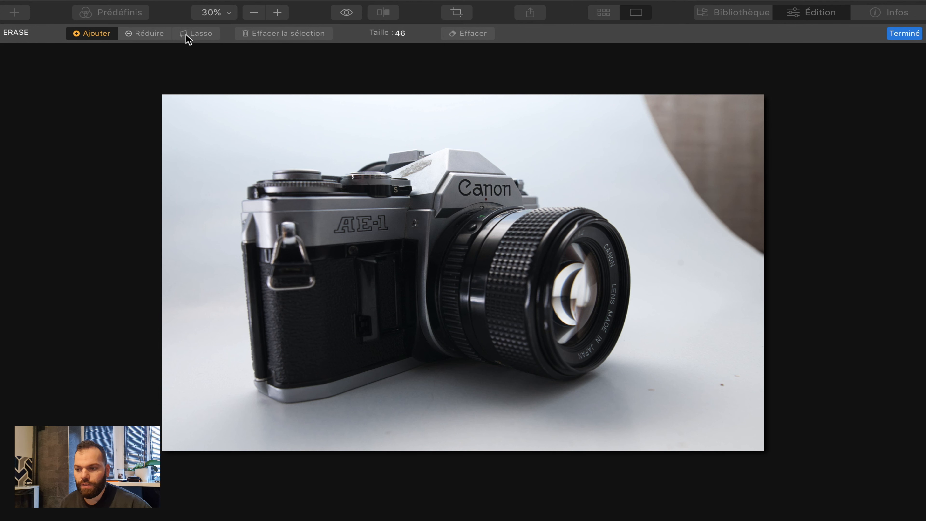
Erase the wooden area in the photo's upper-right corner and the specks on the backdrop, marking the specks with brush size 20
click(94, 35)
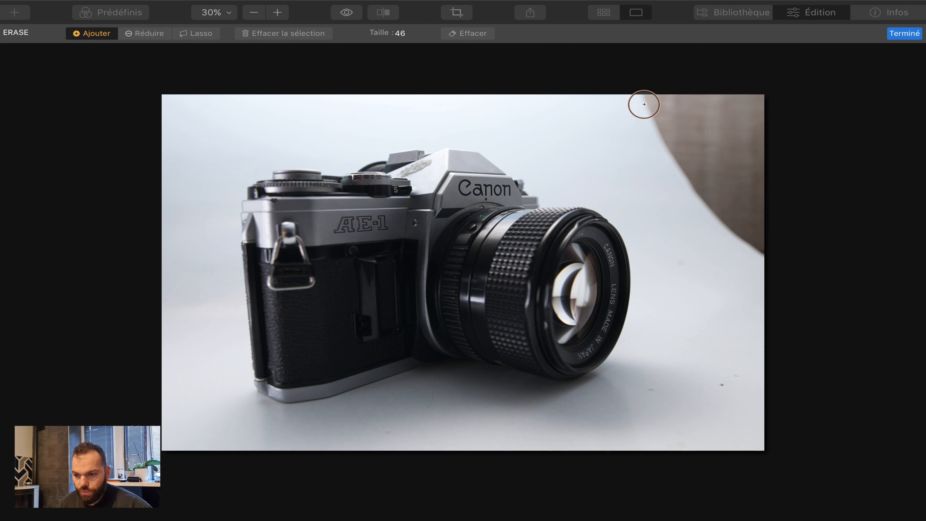
mouse_move(642, 100)
mouse_down()
mouse_move(767, 99)
mouse_move(767, 257)
mouse_move(686, 179)
mouse_move(655, 120)
mouse_move(680, 117)
mouse_move(657, 119)
mouse_move(746, 141)
mouse_move(723, 164)
mouse_move(725, 179)
mouse_move(689, 168)
mouse_move(752, 225)
mouse_move(747, 192)
mouse_move(732, 232)
mouse_move(672, 173)
mouse_move(638, 100)
mouse_move(650, 161)
mouse_move(720, 241)
mouse_move(769, 276)
mouse_up()
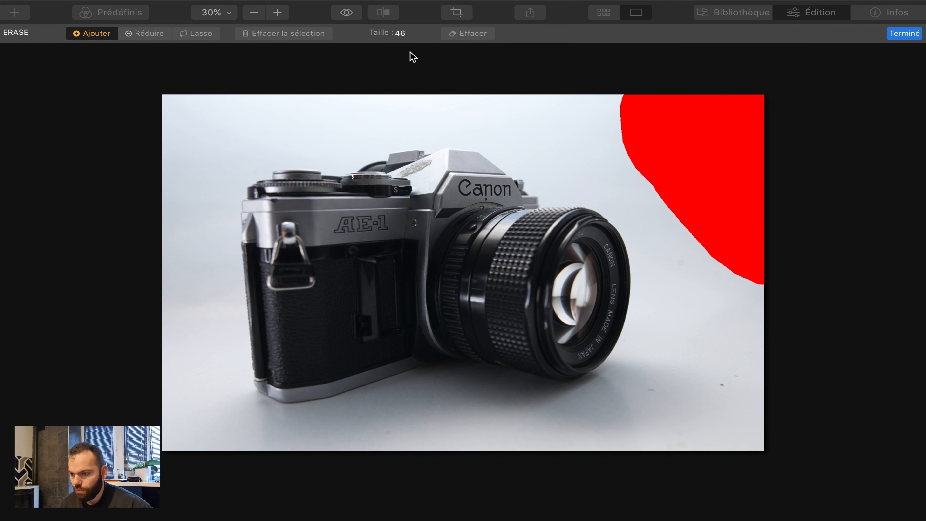
drag(393, 32, 372, 33)
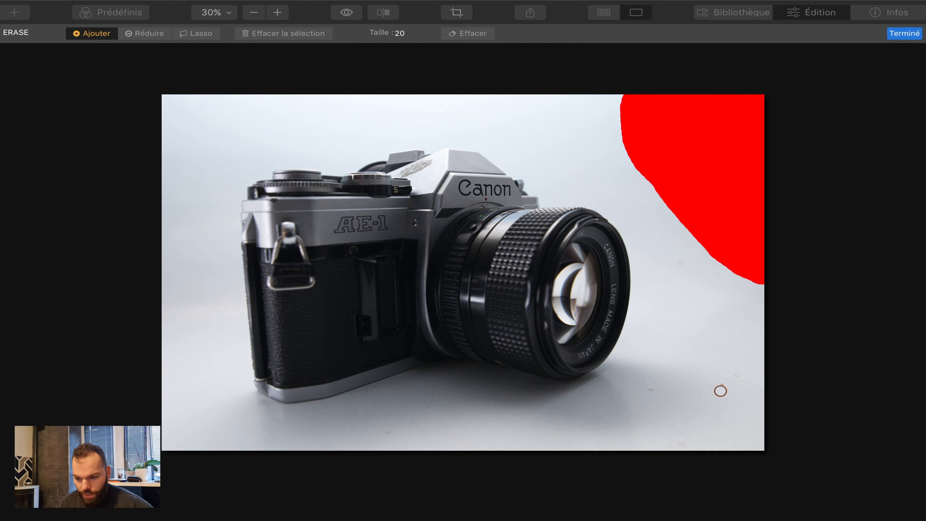
click(722, 384)
click(737, 376)
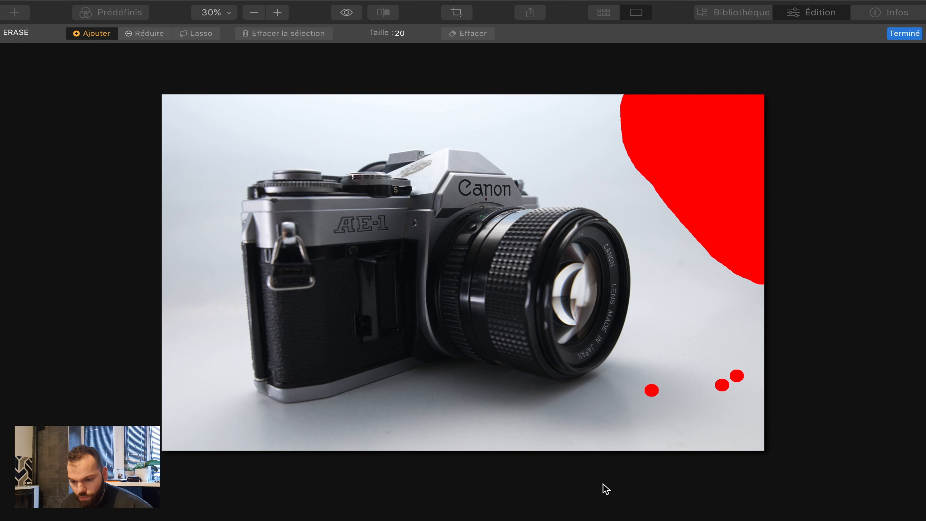
click(679, 433)
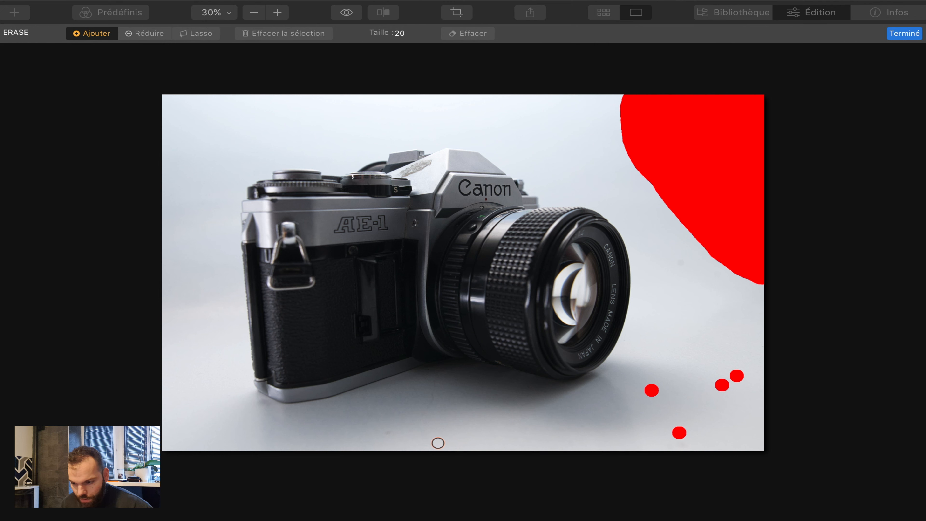
drag(432, 405, 433, 392)
drag(385, 432, 393, 432)
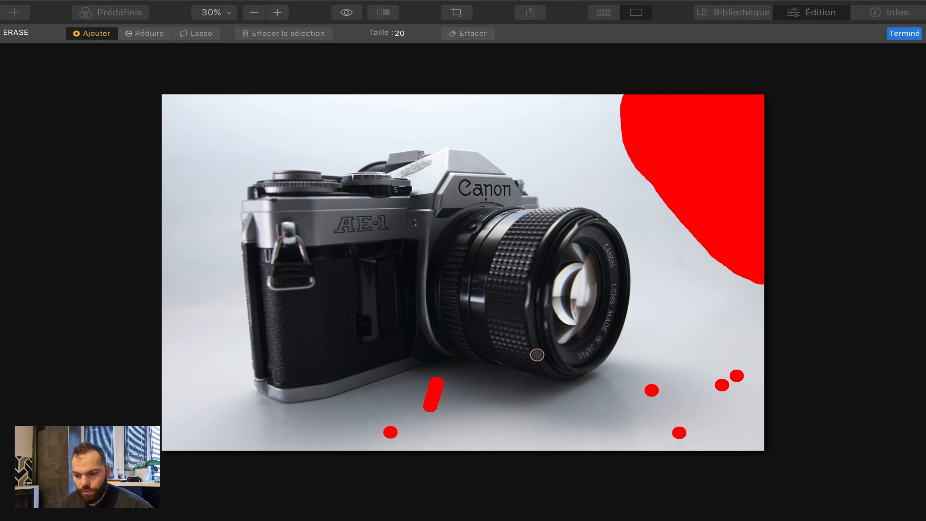
click(680, 263)
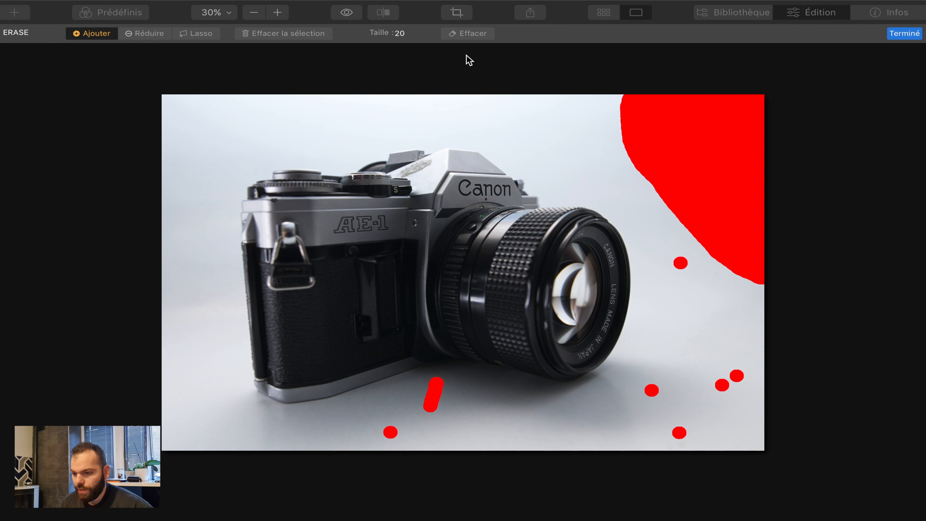
click(476, 34)
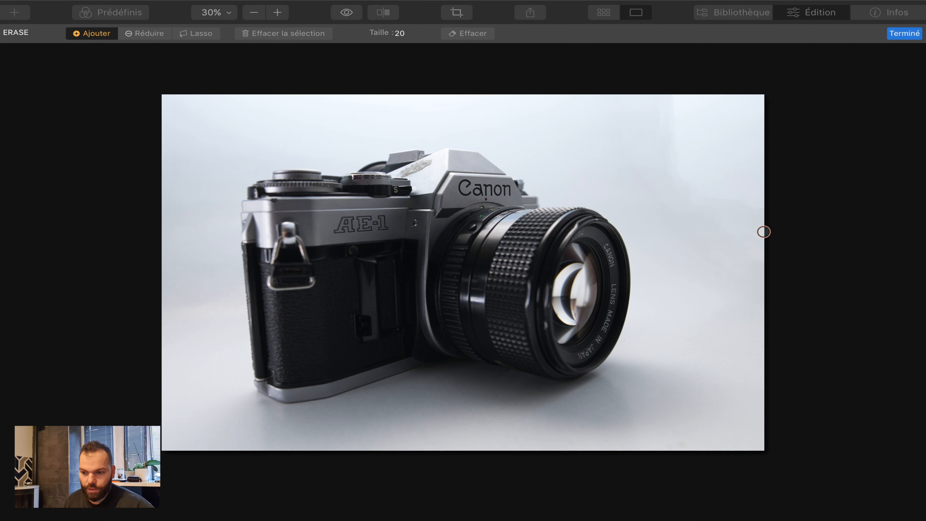
Erase the leftover curved backdrop edge in the photo's upper-right area and finish the Erase tool
mouse_move(760, 208)
mouse_down()
mouse_move(683, 189)
mouse_move(681, 100)
mouse_move(667, 151)
mouse_move(685, 100)
mouse_move(679, 95)
mouse_move(653, 104)
mouse_move(667, 163)
mouse_move(678, 152)
mouse_move(675, 113)
mouse_move(665, 121)
mouse_move(665, 109)
mouse_move(661, 122)
mouse_move(677, 180)
mouse_up()
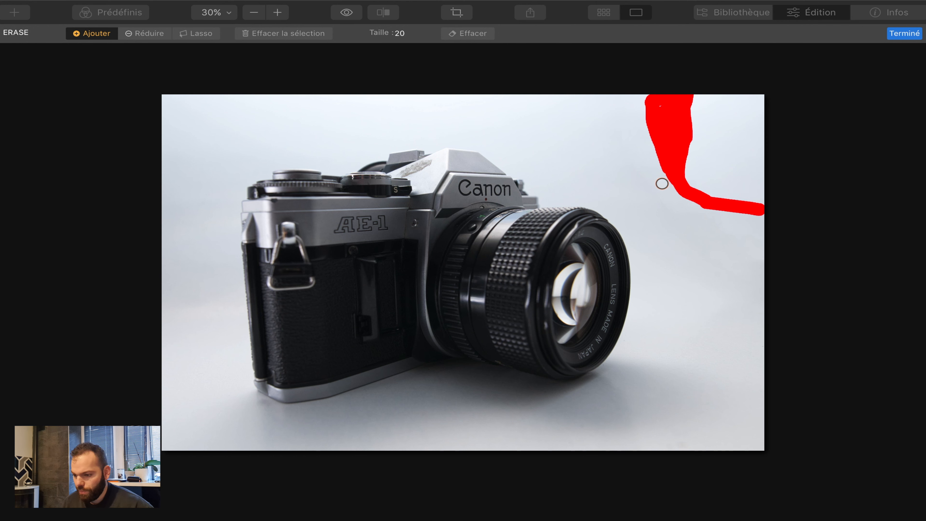
click(461, 35)
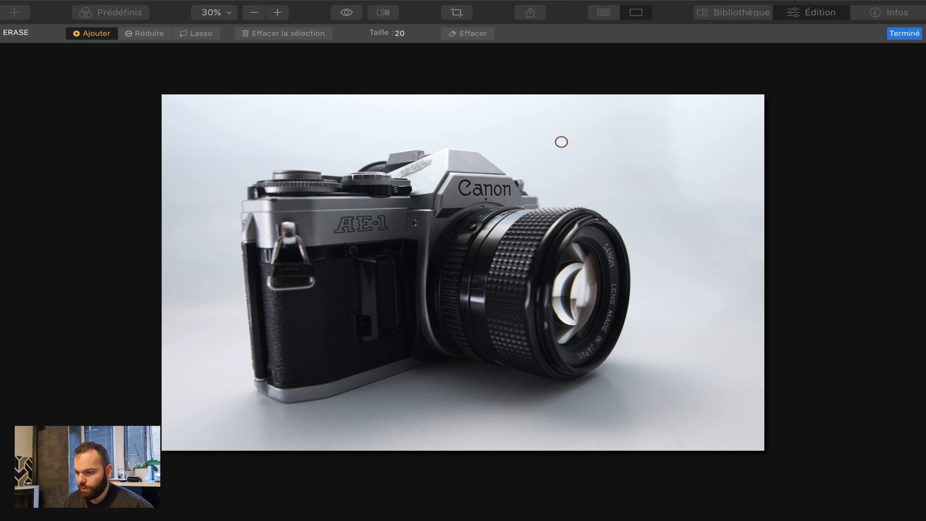
click(903, 33)
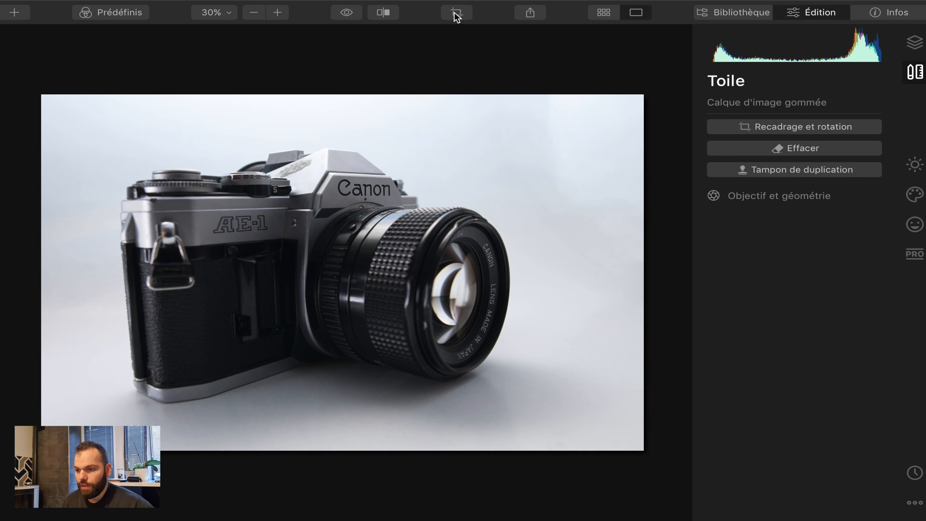
Compare the erased photo with the original by toggling the before/after preview
click(355, 19)
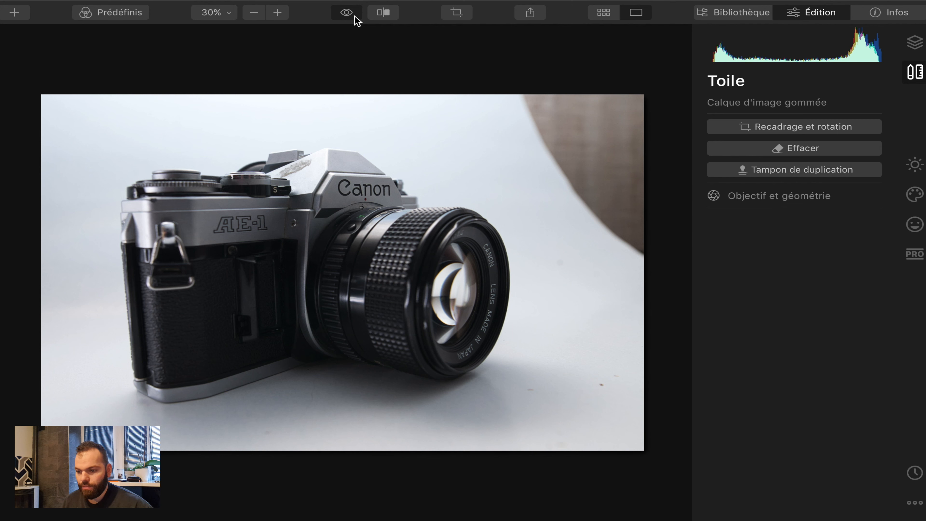
click(356, 19)
click(356, 19)
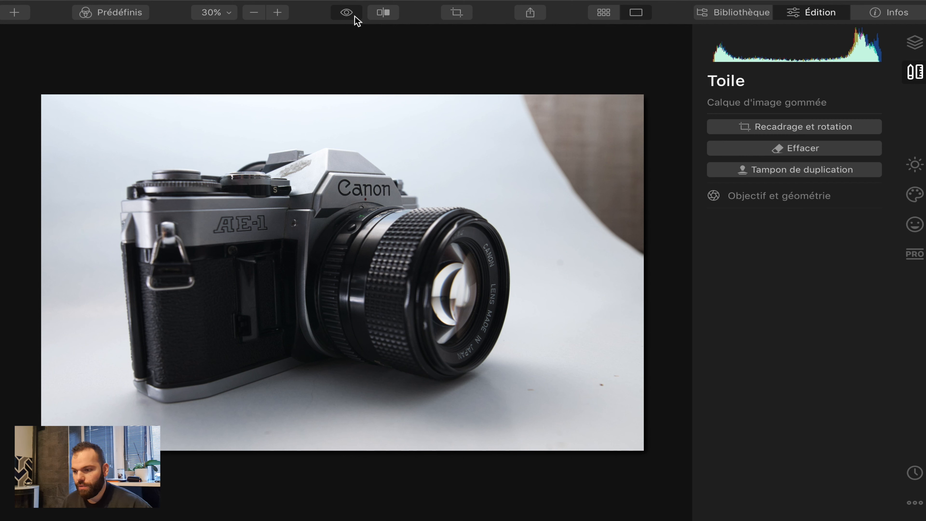
click(356, 19)
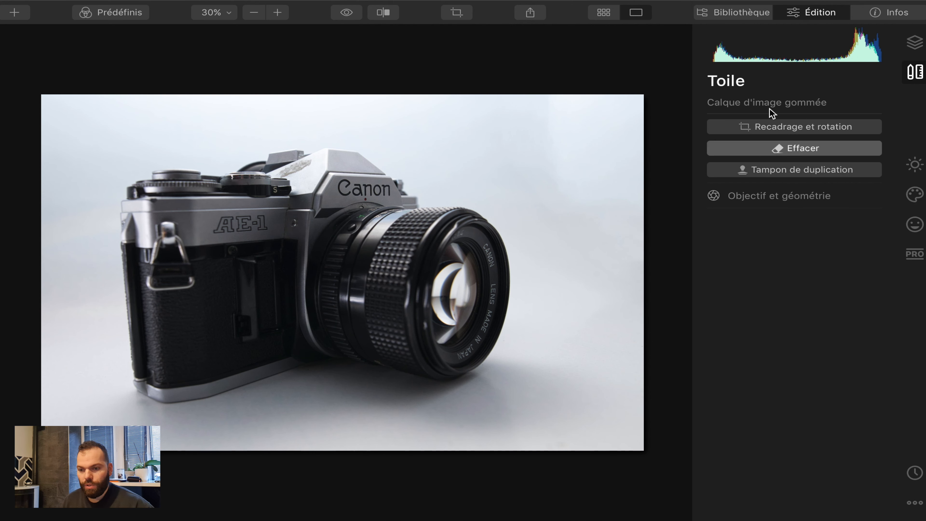
Show the advanced Light (Lumière) settings and set Whites (Blancs) to 51, checking highlight clipping along the way
click(914, 165)
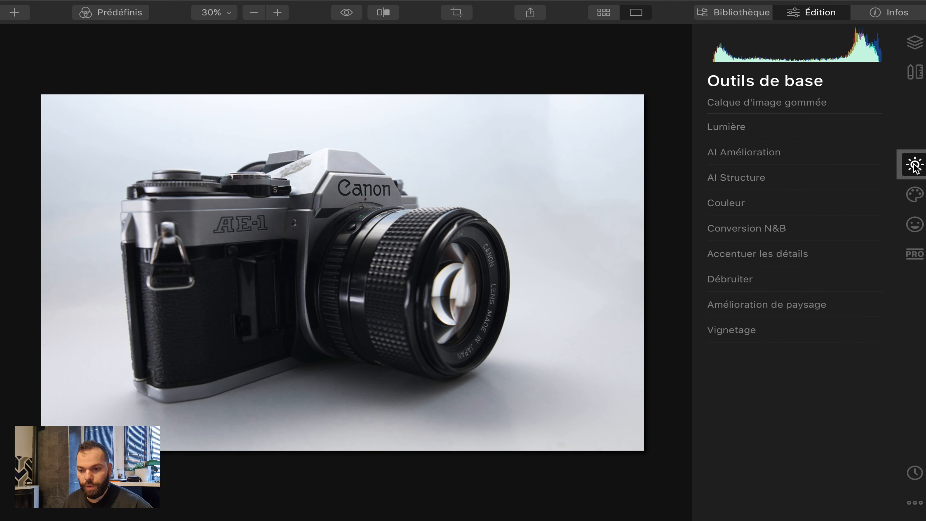
click(734, 126)
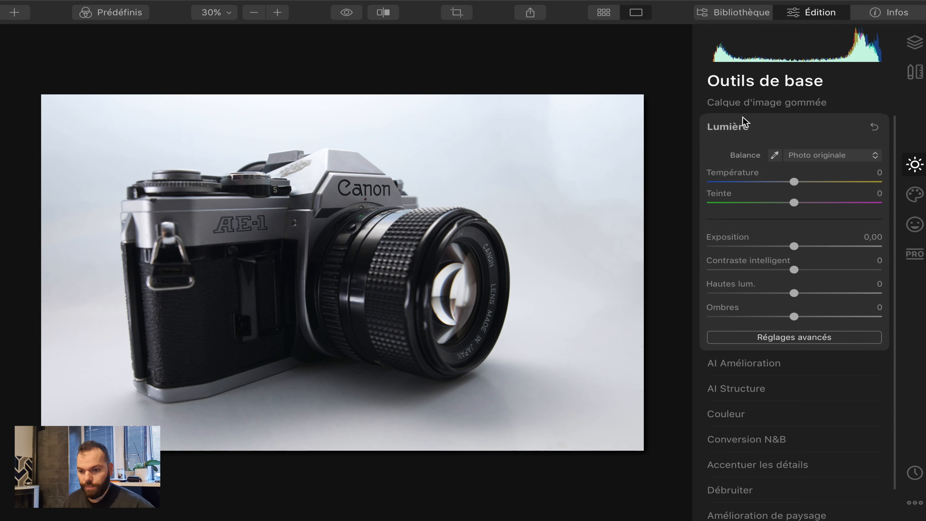
click(808, 337)
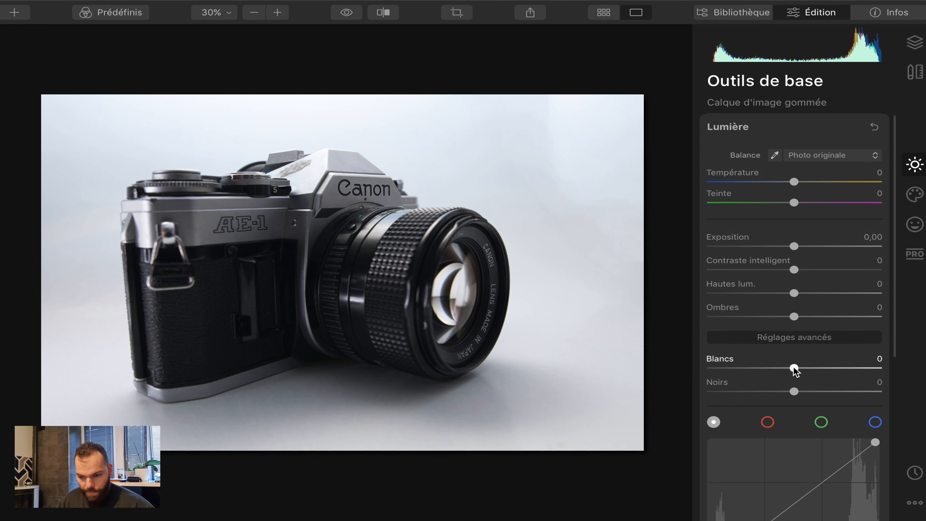
click(794, 369)
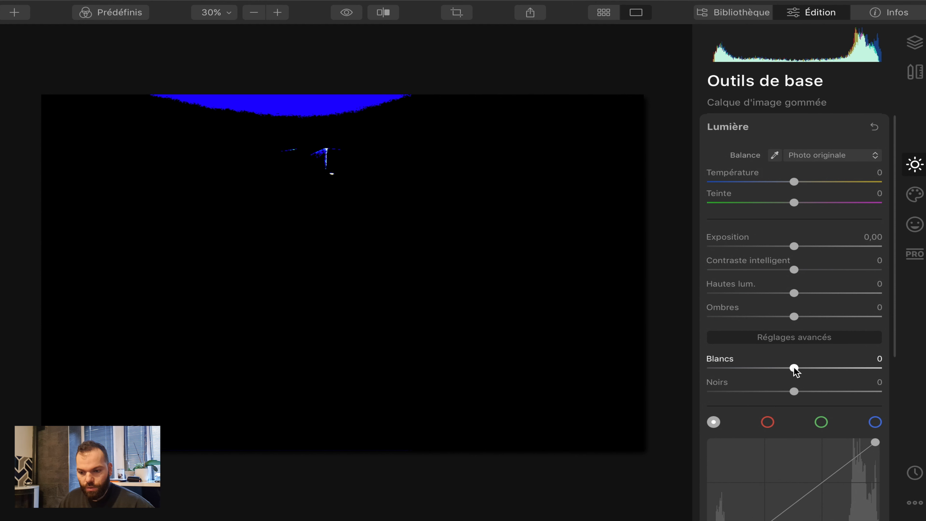
drag(794, 368, 880, 369)
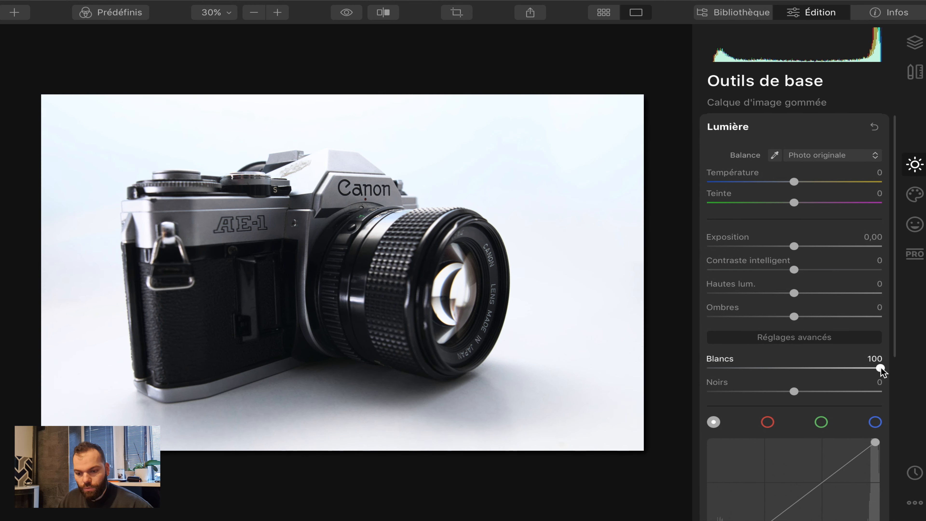
double_click(878, 367)
alt+click(794, 368)
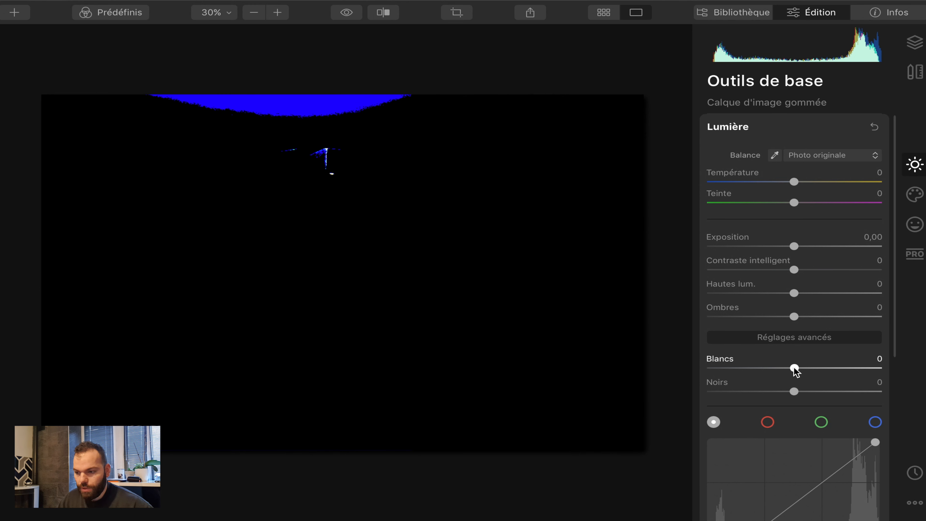
drag(796, 370, 841, 370)
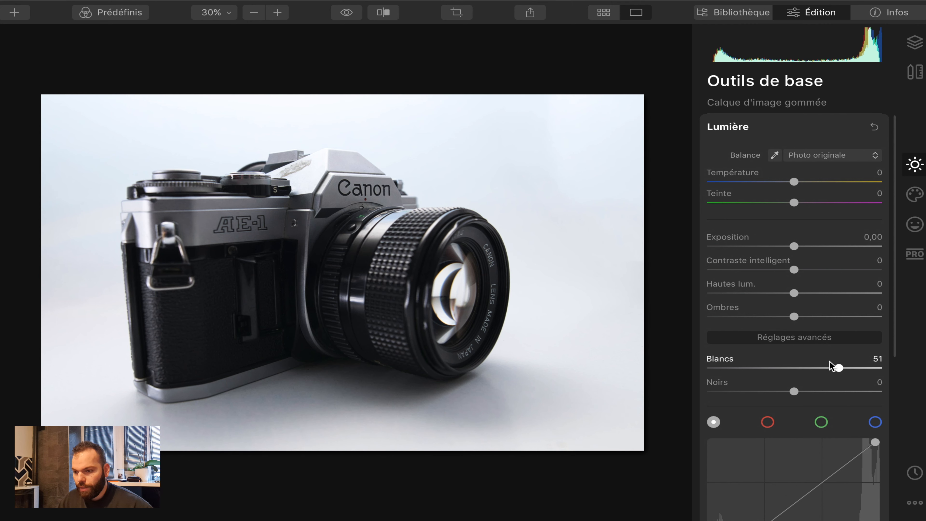
alt+click(838, 369)
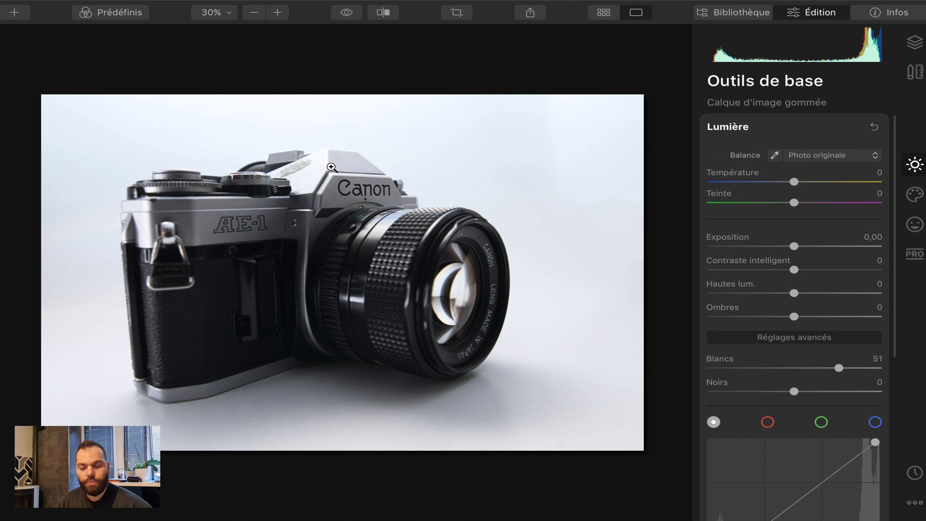
Lower Blacks (Noirs) to -48 in the Light settings using the shadow clipping preview
alt+click(795, 390)
drag(796, 390, 751, 390)
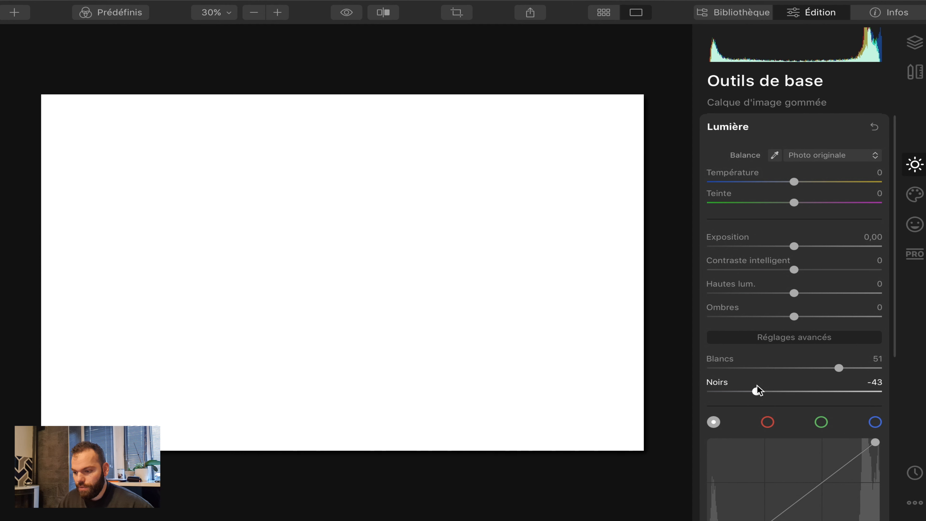
drag(758, 385, 753, 387)
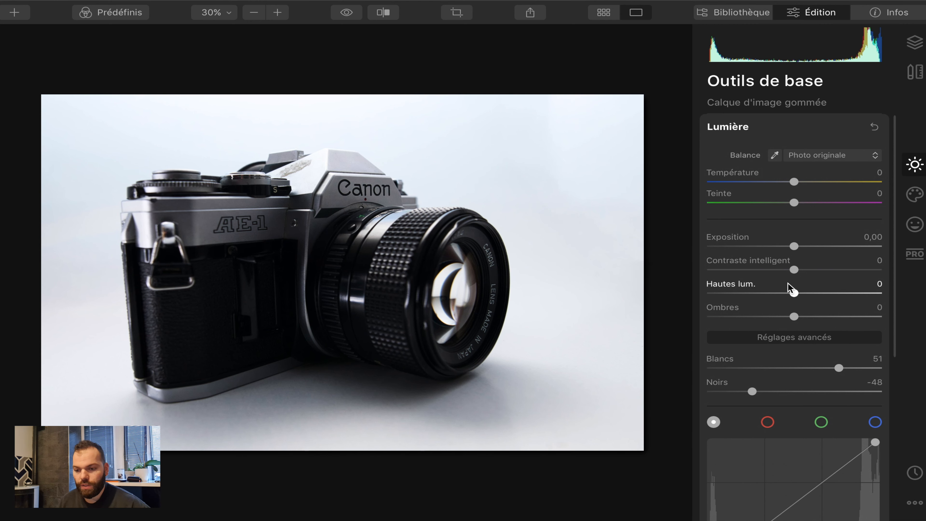
Toggle the before/after preview to check the effect of the Whites and Blacks adjustments
click(350, 12)
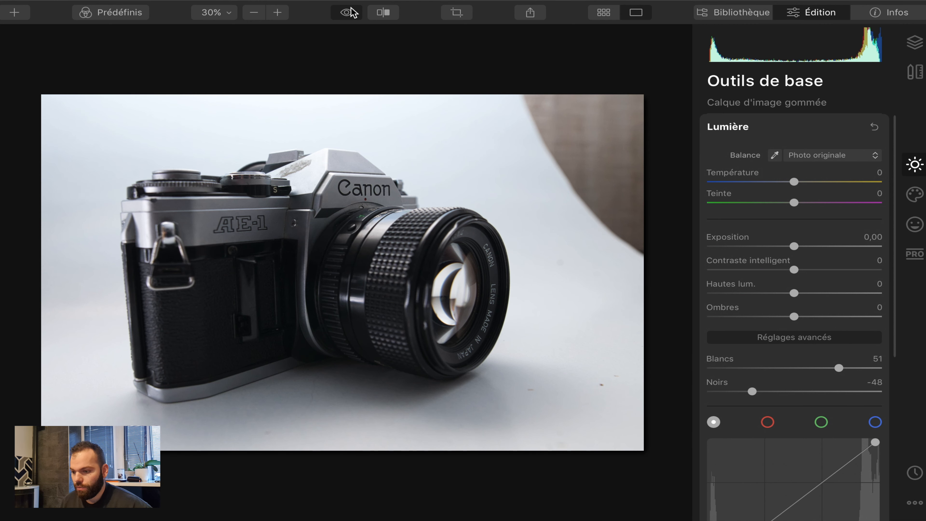
click(351, 12)
click(352, 12)
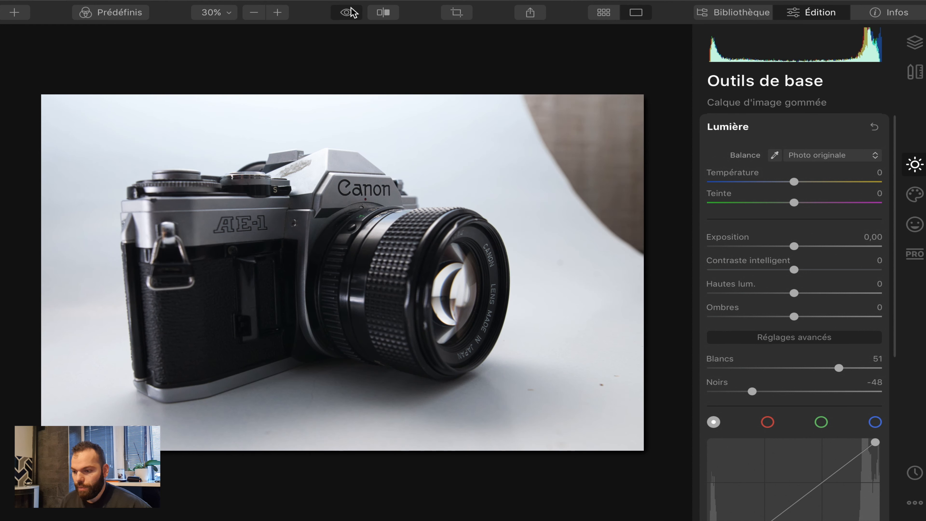
click(351, 12)
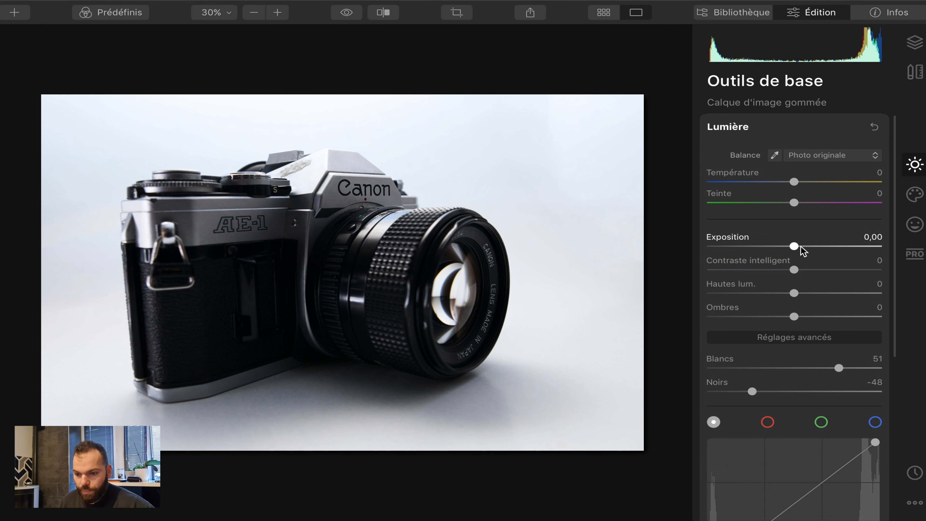
Raise Exposure to 0.73, Smart Contrast (Contraste intelligent) to 31 and Highlights (Hautes lum.) to 29
drag(795, 247, 807, 246)
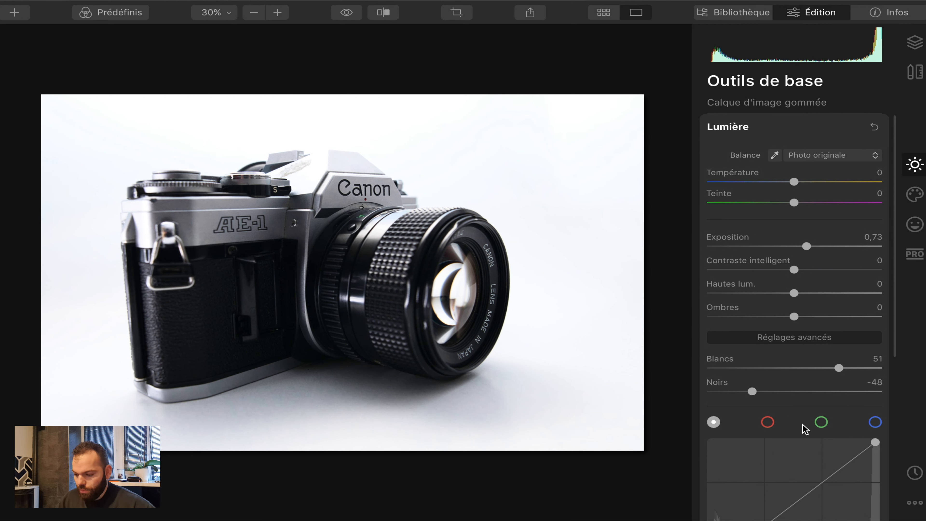
drag(838, 368, 839, 368)
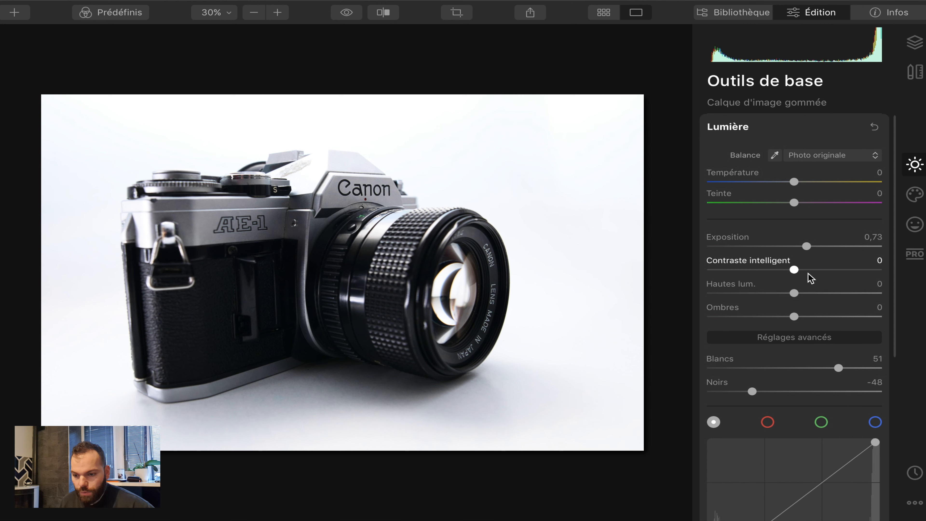
drag(795, 270, 822, 271)
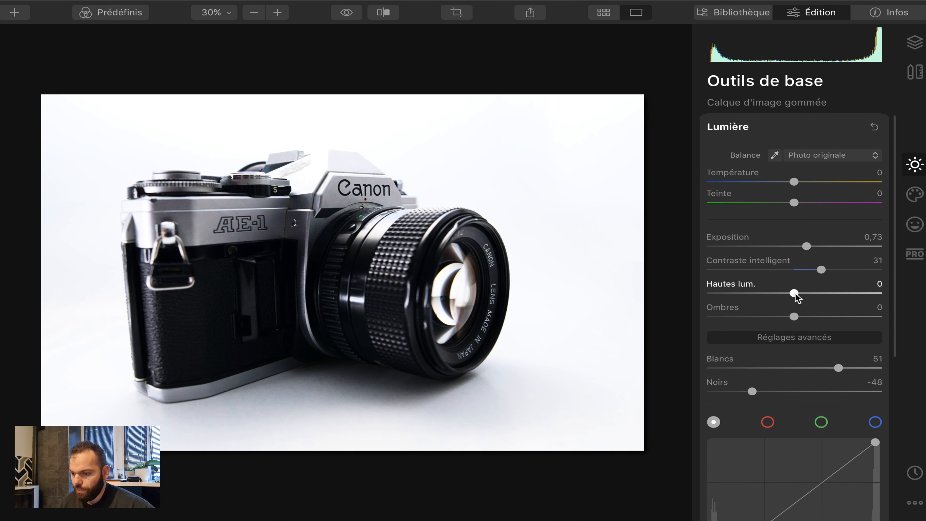
drag(796, 295, 820, 294)
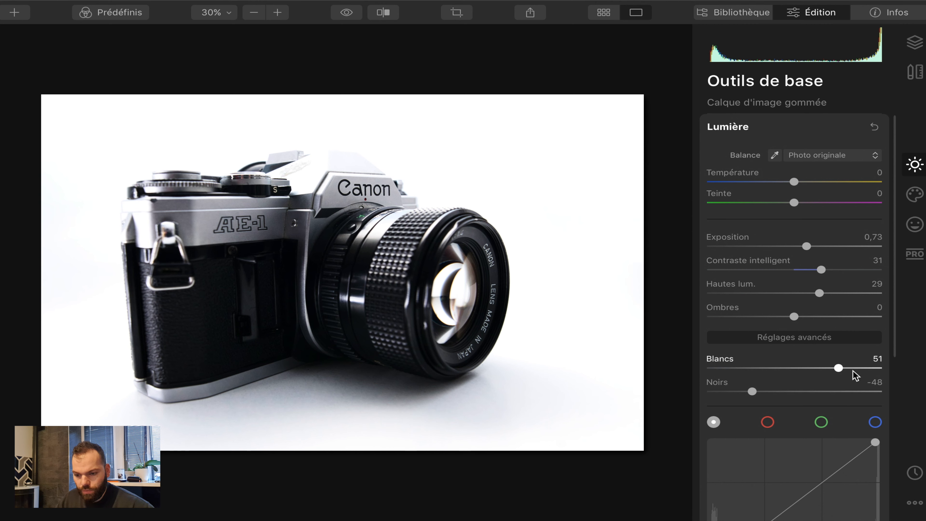
Reset Whites (Blancs) to 0 and raise Shadows (Ombres) to 82 in the Light settings
mouse_move(839, 368)
mouse_down()
mouse_move(682, 369)
mouse_move(826, 375)
mouse_up()
double_click(824, 370)
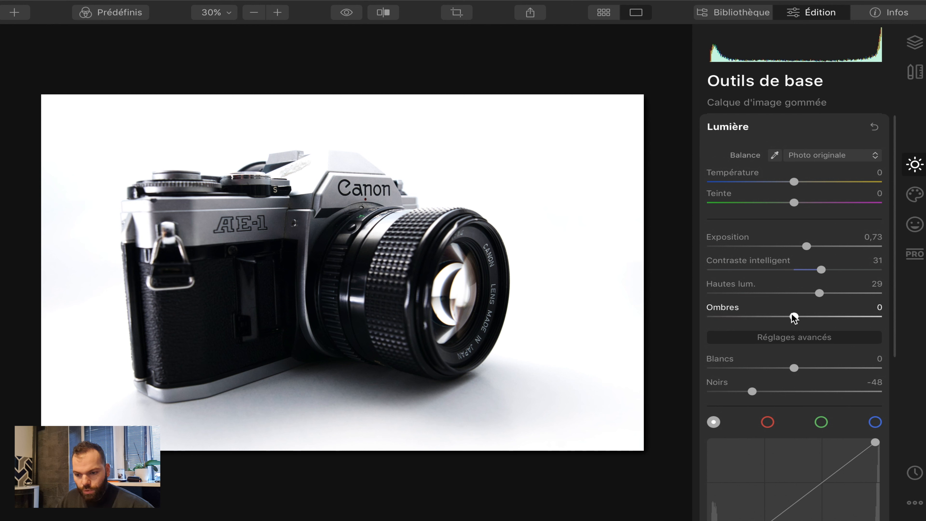
drag(794, 316, 868, 316)
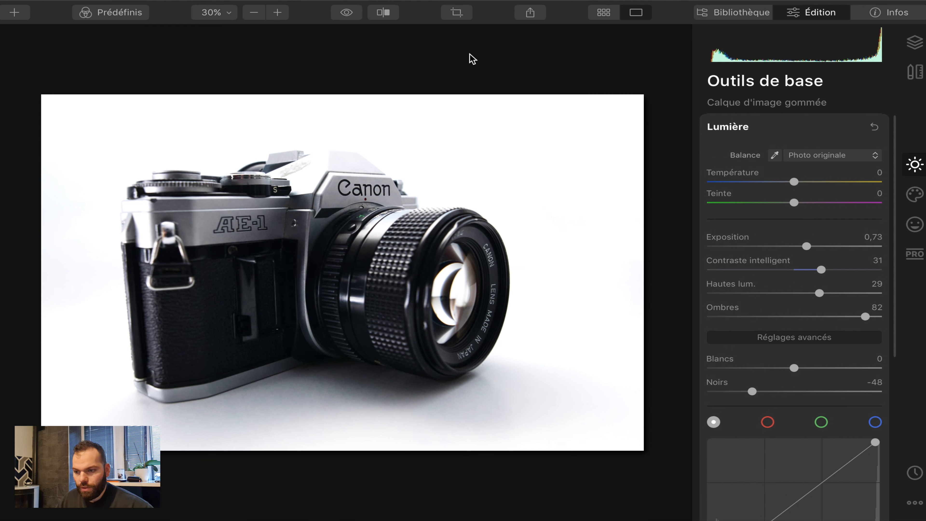
Brighten the darker tones with a raised lower point on the RGB tone curve, leaving no upper control point
scroll(821, 379, down, 4)
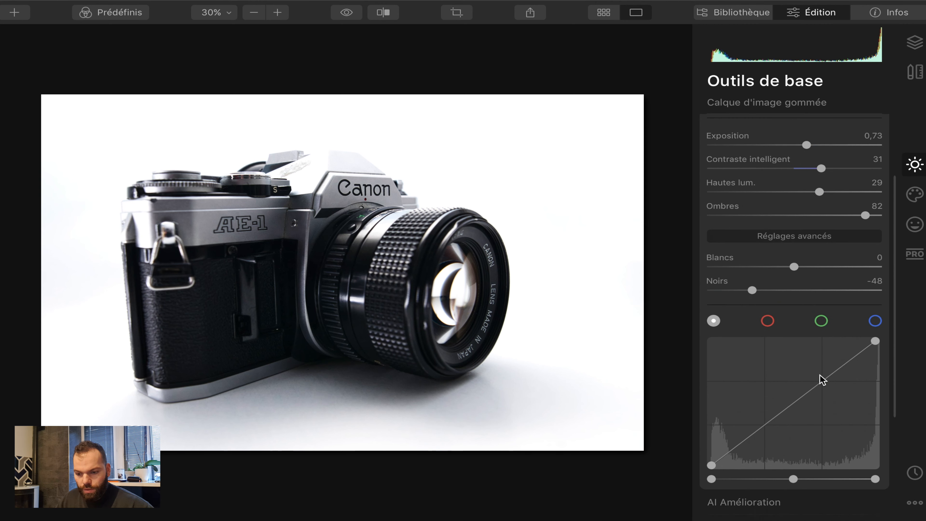
scroll(808, 369, down, 1)
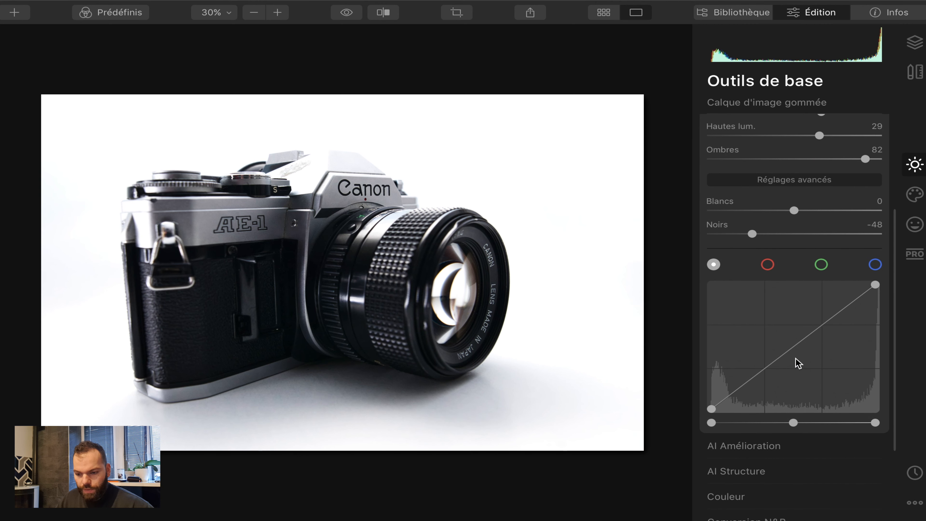
click(765, 370)
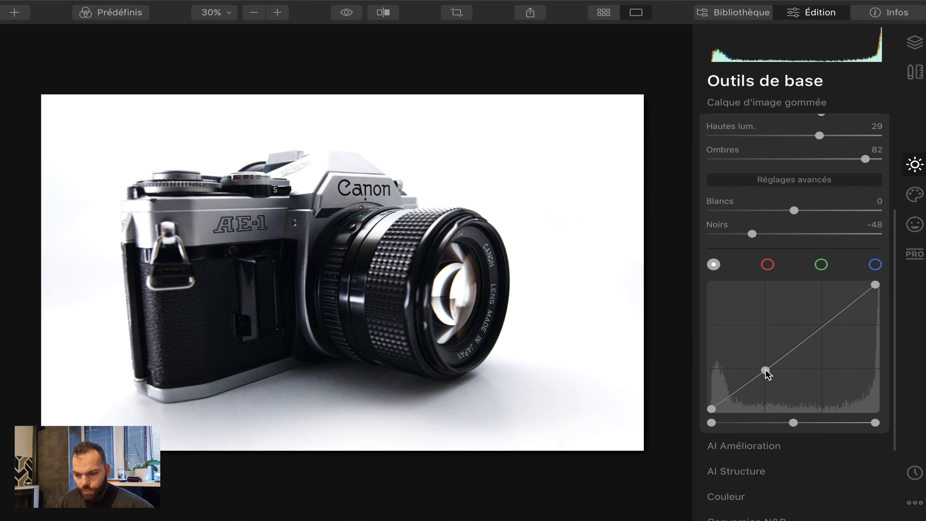
click(822, 324)
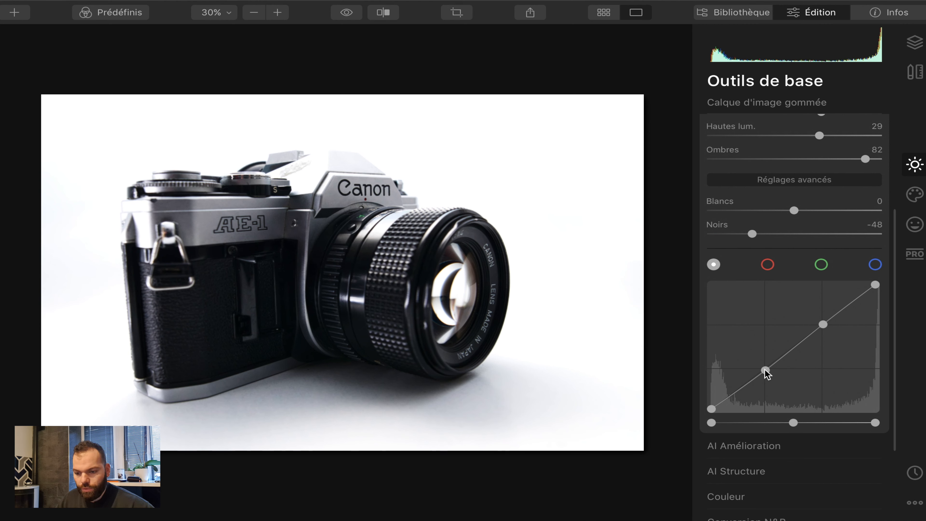
drag(764, 369, 757, 361)
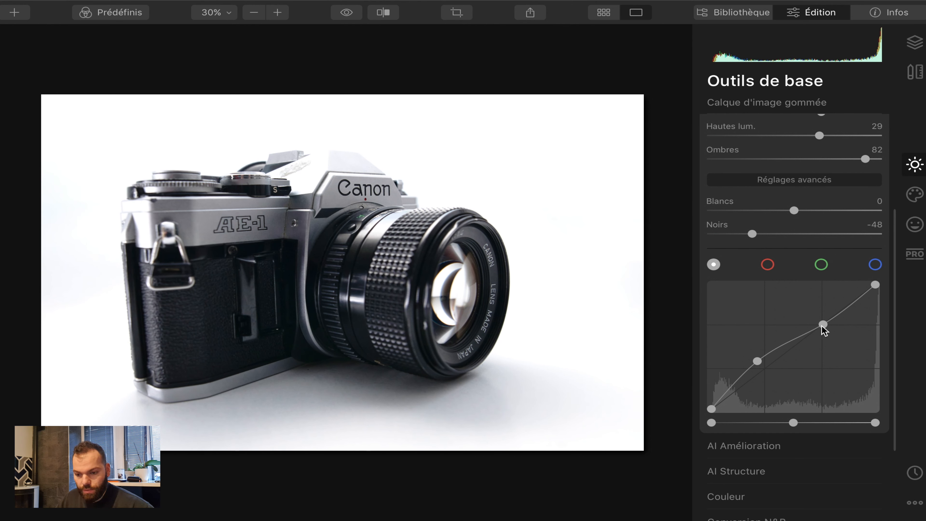
mouse_move(823, 324)
mouse_down()
mouse_move(833, 336)
mouse_move(821, 322)
mouse_up()
double_click(820, 322)
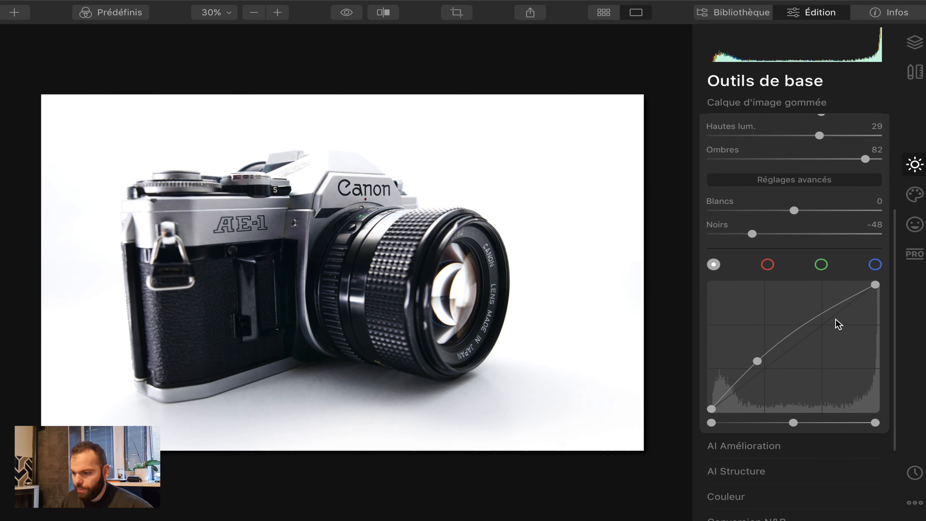
Review the light and curve adjustments against the original photo with the before/after preview
scroll(800, 278, down, 3)
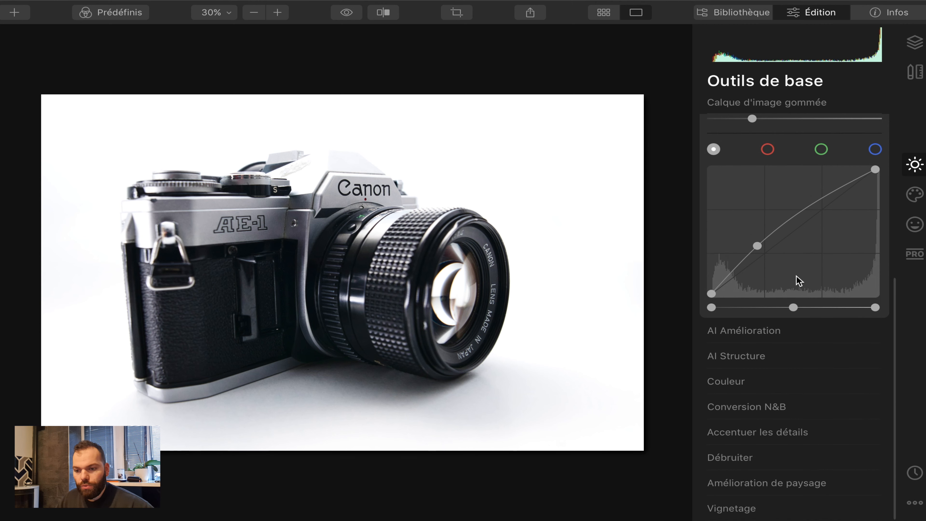
scroll(799, 280, up, 6)
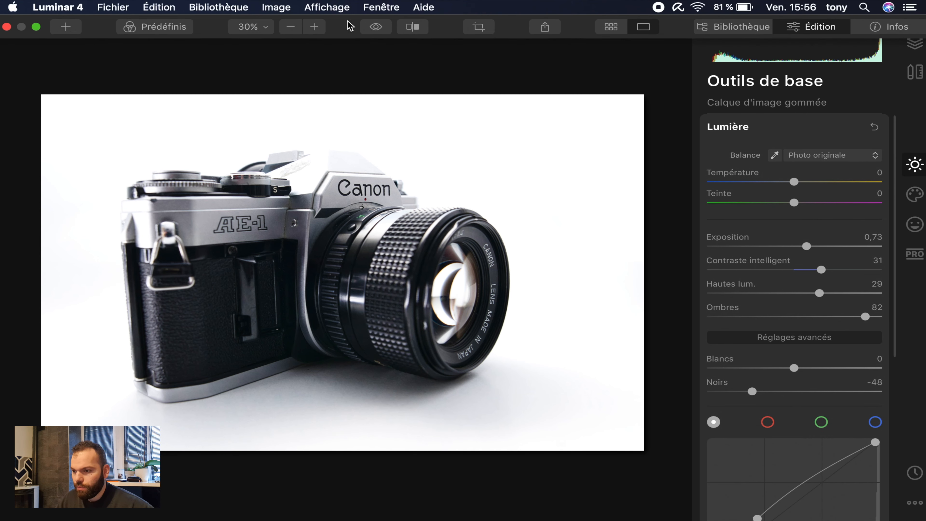
click(377, 31)
click(376, 29)
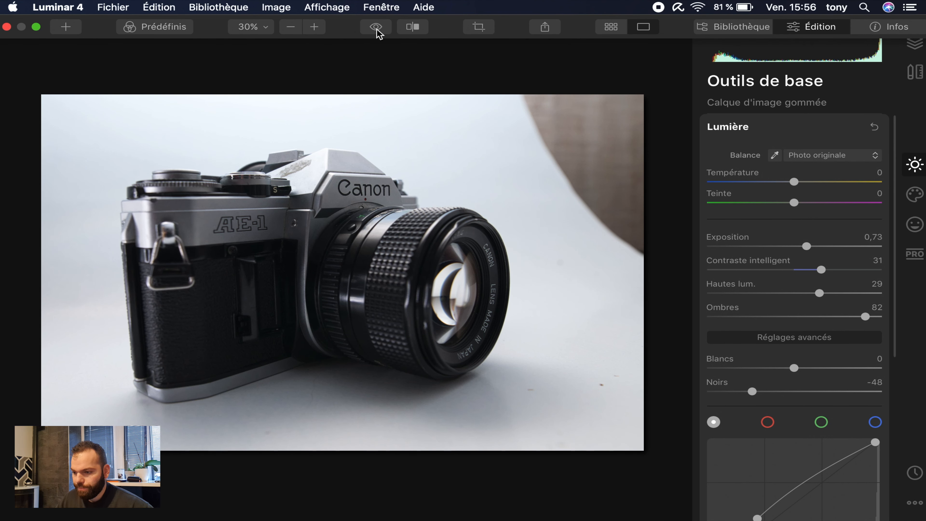
click(377, 31)
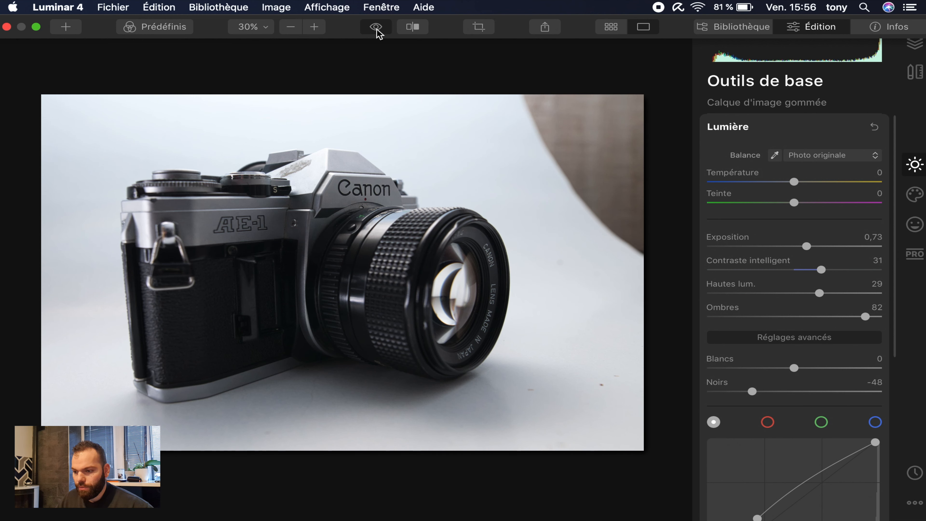
Compare the whitened backdrop and camera tones with the original photo several more times
click(377, 29)
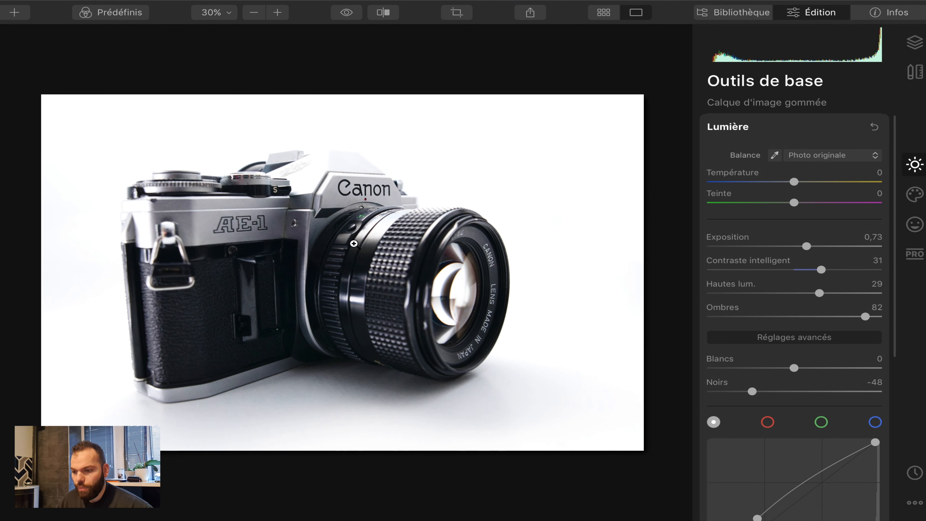
click(348, 16)
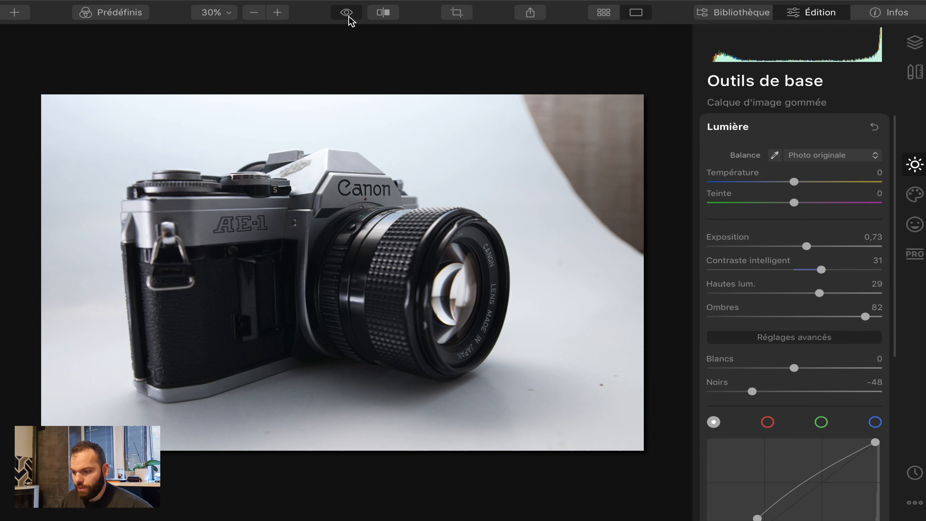
click(349, 17)
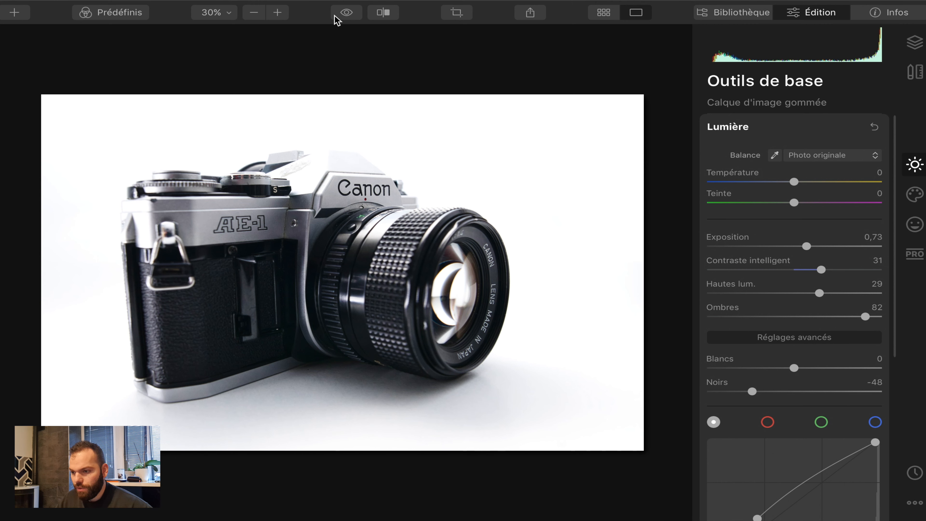
click(349, 14)
click(348, 13)
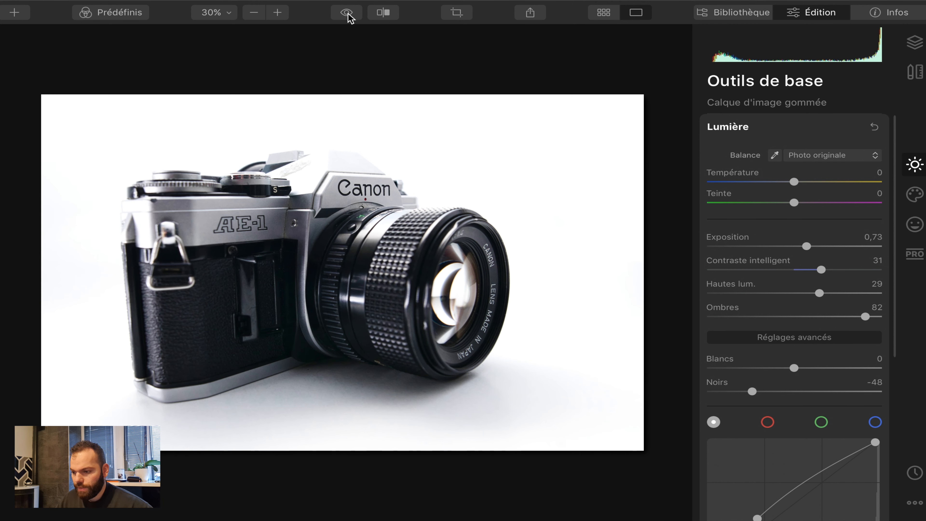
click(348, 14)
click(349, 14)
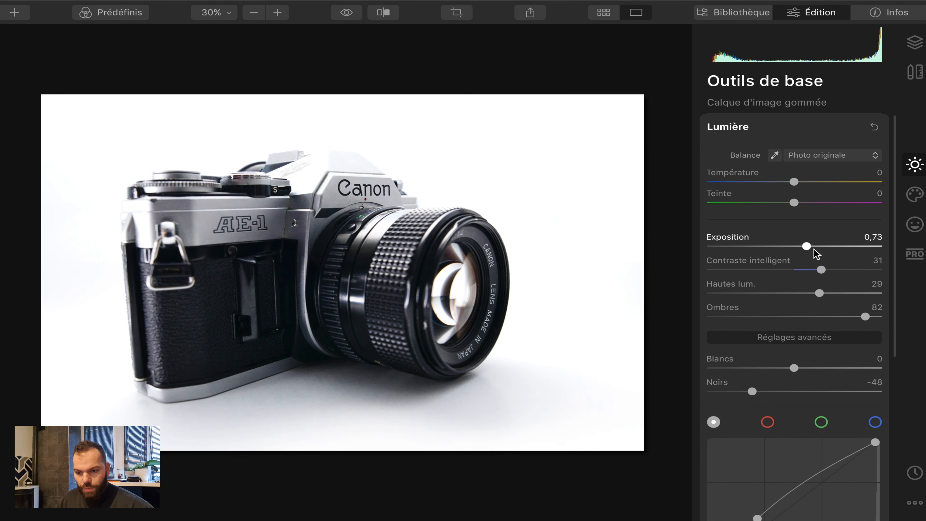
Reset Exposure to 0 and raise Whites (Blancs) to 58, using the highlight clipping preview as a guide
double_click(805, 247)
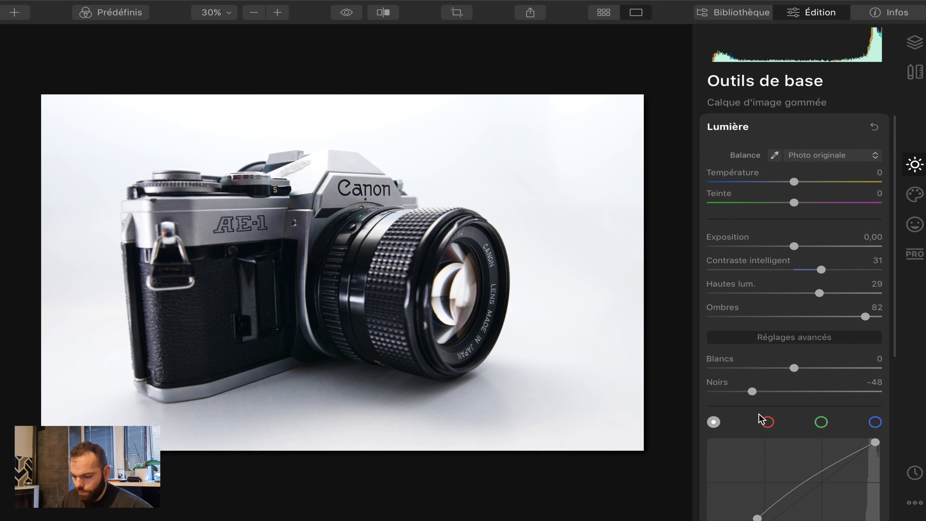
alt+click(796, 367)
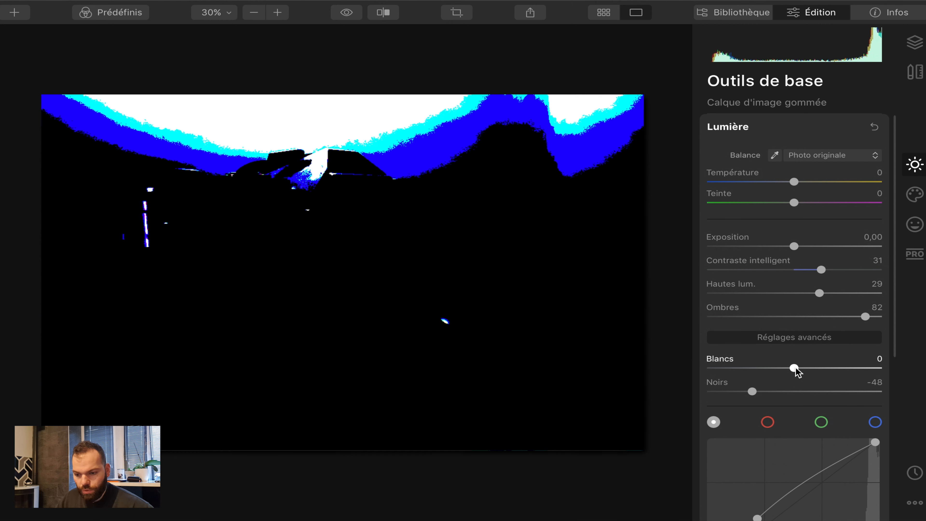
drag(796, 368, 849, 368)
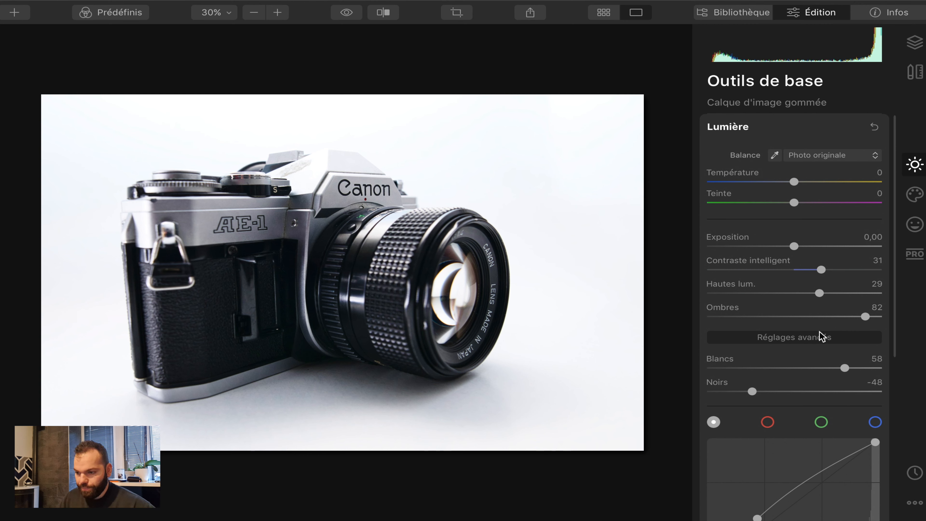
Set AI Accent to 24 in the AI Amélioration settings
scroll(820, 268, down, 5)
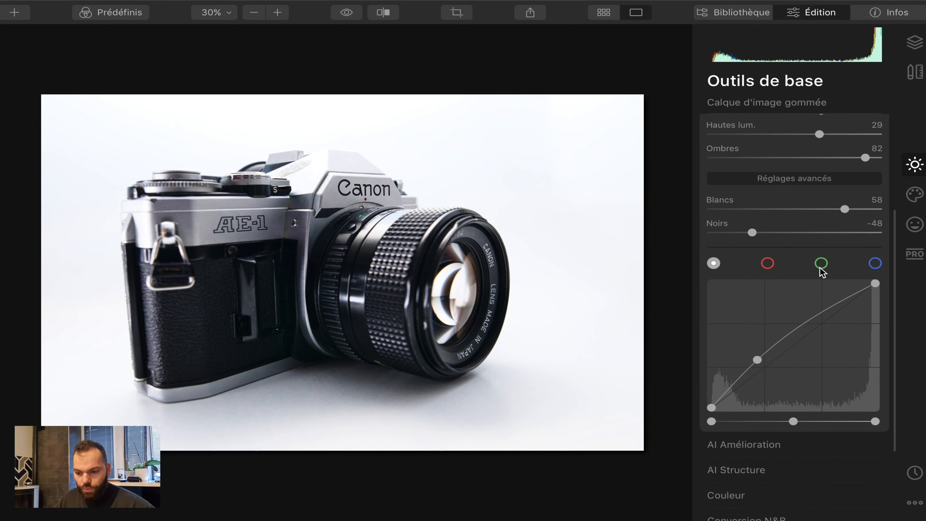
scroll(820, 270, down, 4)
click(725, 335)
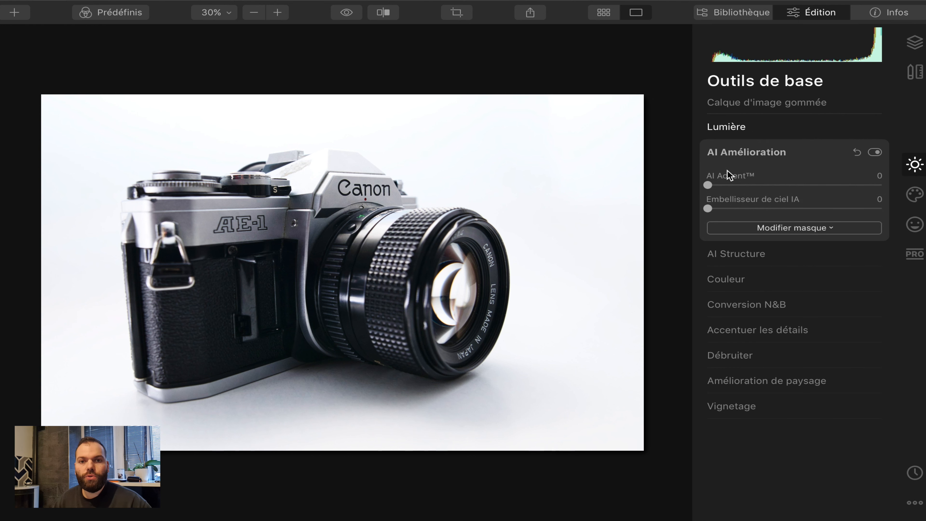
drag(708, 185, 732, 185)
drag(734, 185, 755, 185)
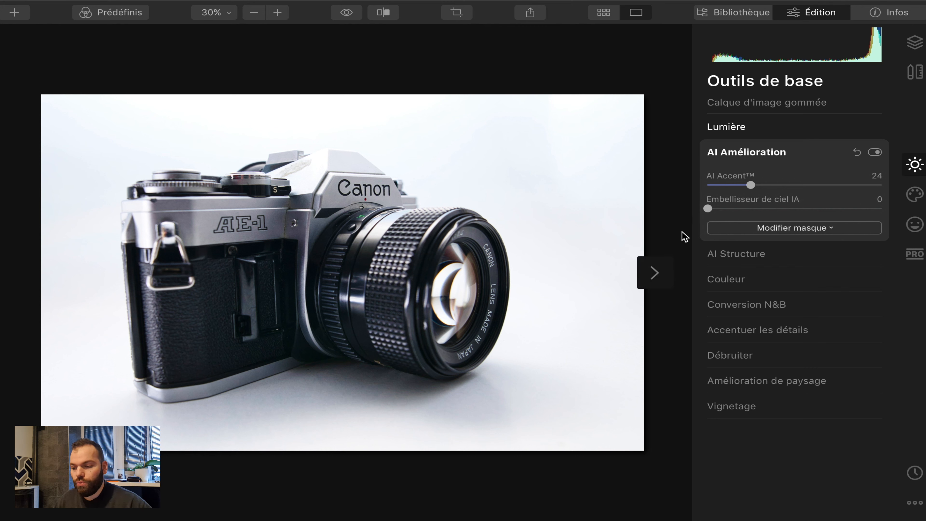
Try the AI Structure amount (Quantité) at its maximum of 100, reset it, and set it to 18
click(753, 258)
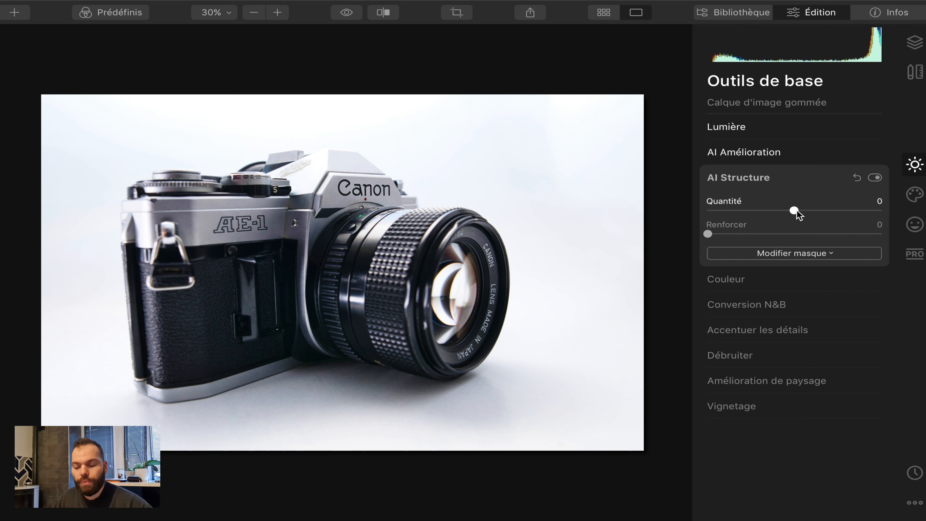
drag(794, 210, 800, 210)
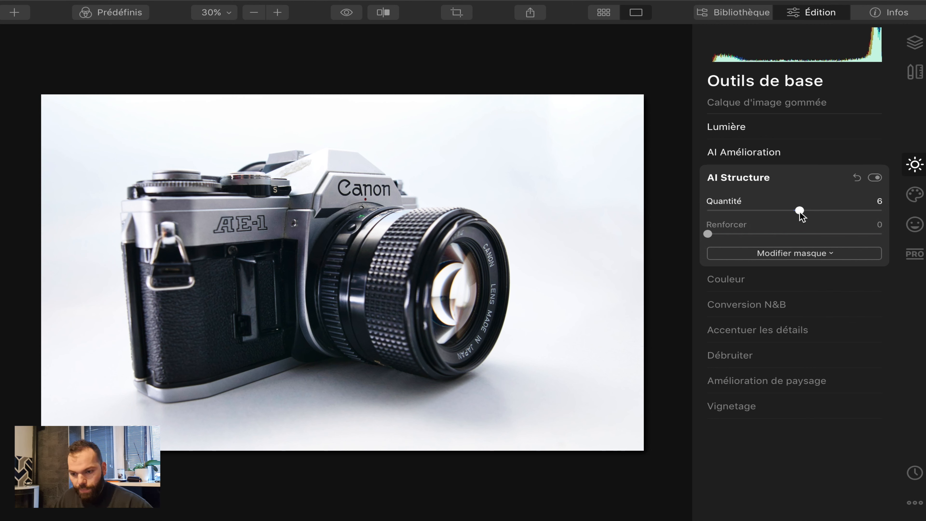
drag(800, 210, 880, 211)
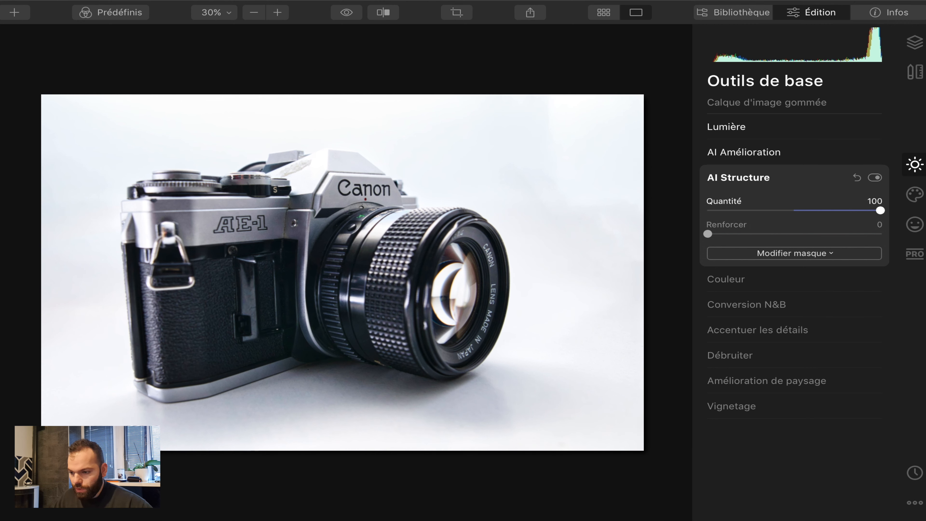
double_click(880, 210)
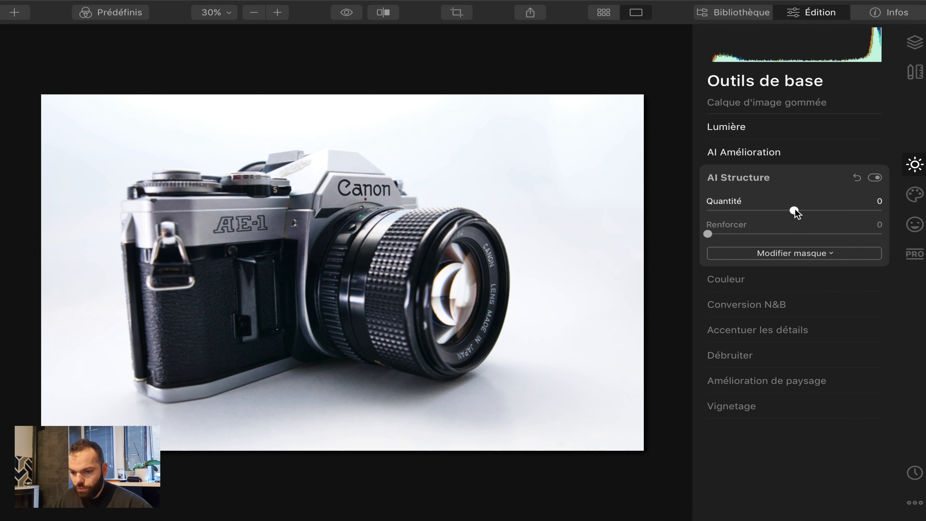
drag(794, 209, 811, 211)
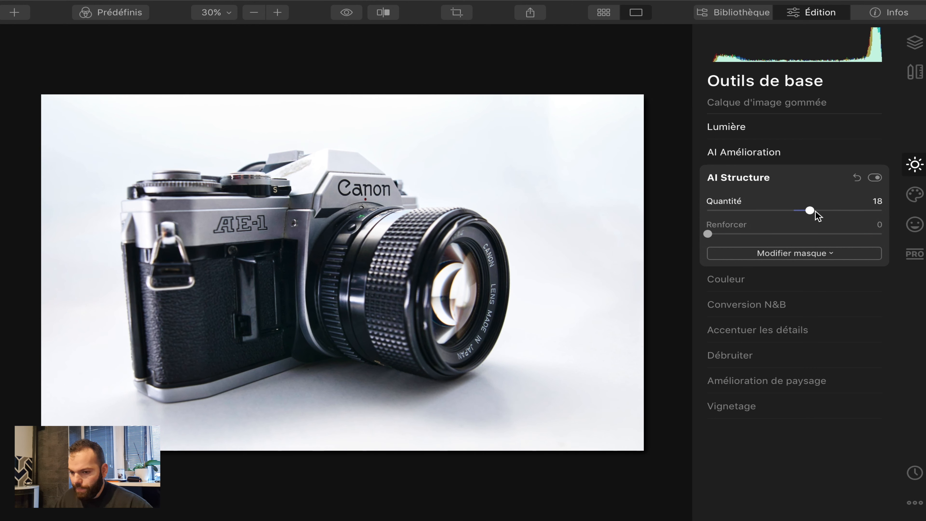
In the Couleur settings, set Vibrance to -12, the reds' Saturation to 100 and the greens' Saturation to 35
click(727, 280)
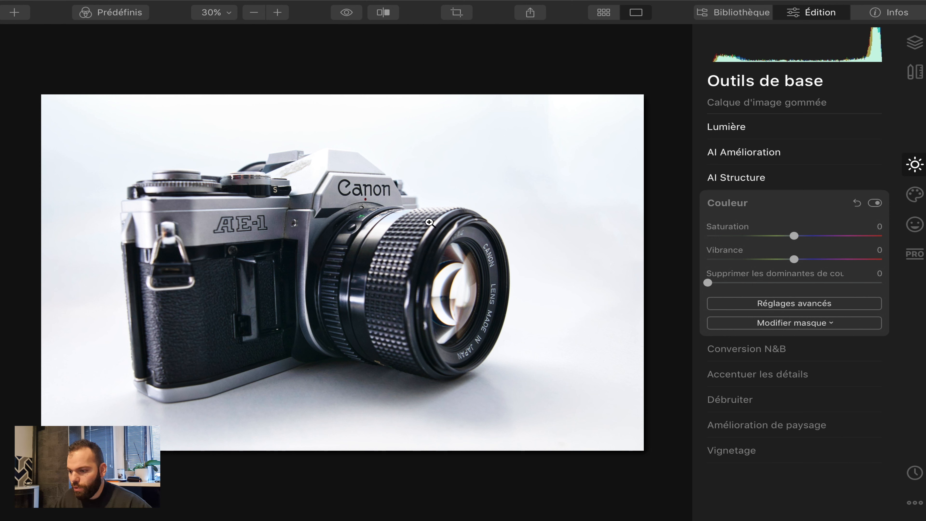
drag(794, 260, 784, 259)
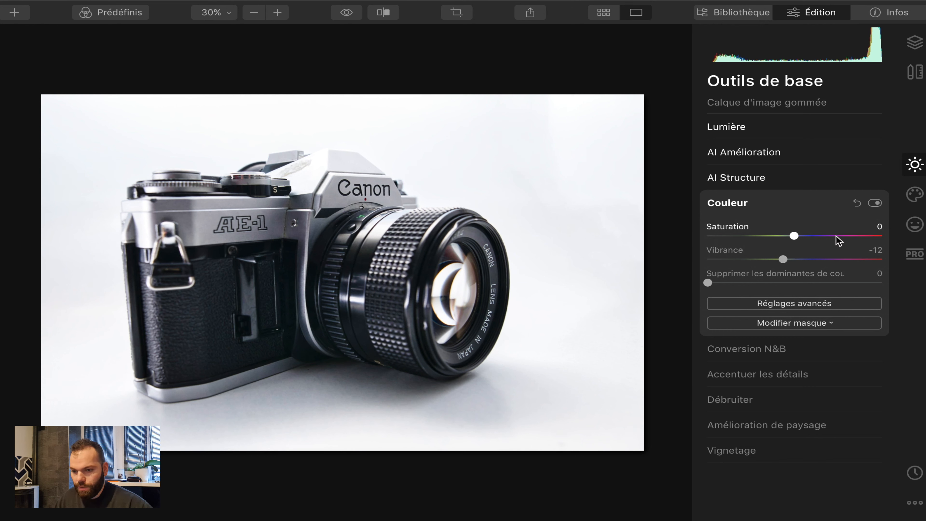
click(783, 304)
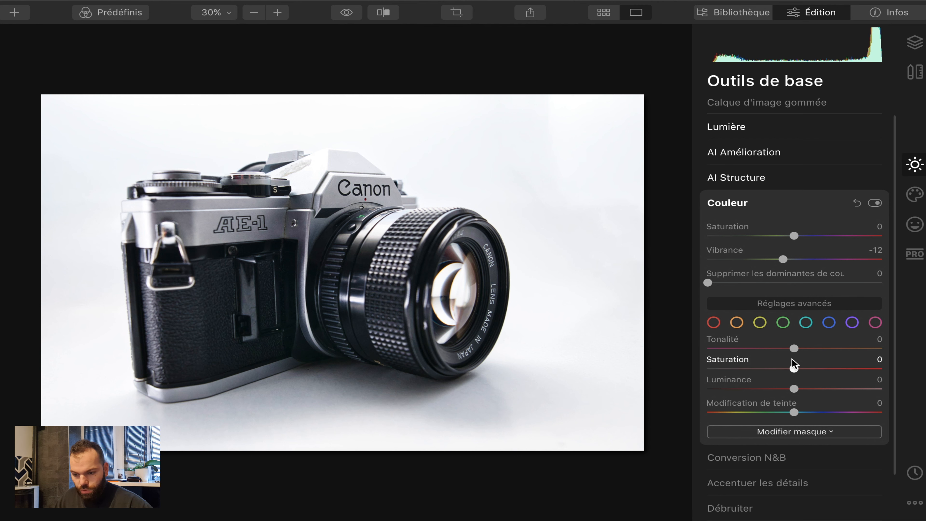
drag(794, 368, 895, 374)
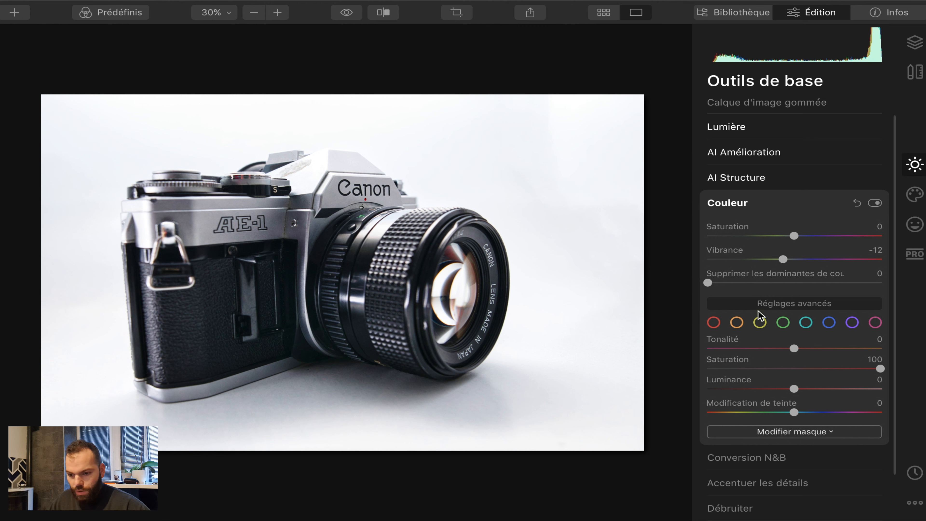
click(782, 322)
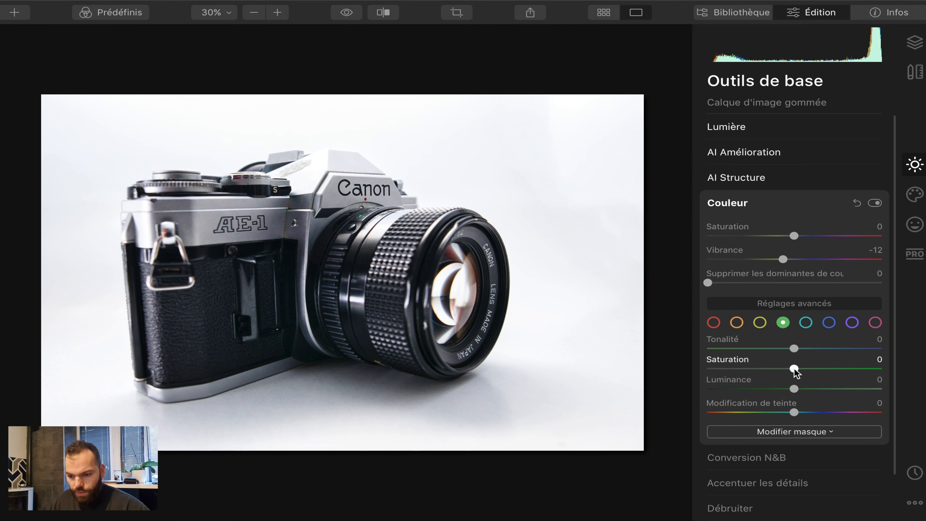
drag(793, 368, 825, 371)
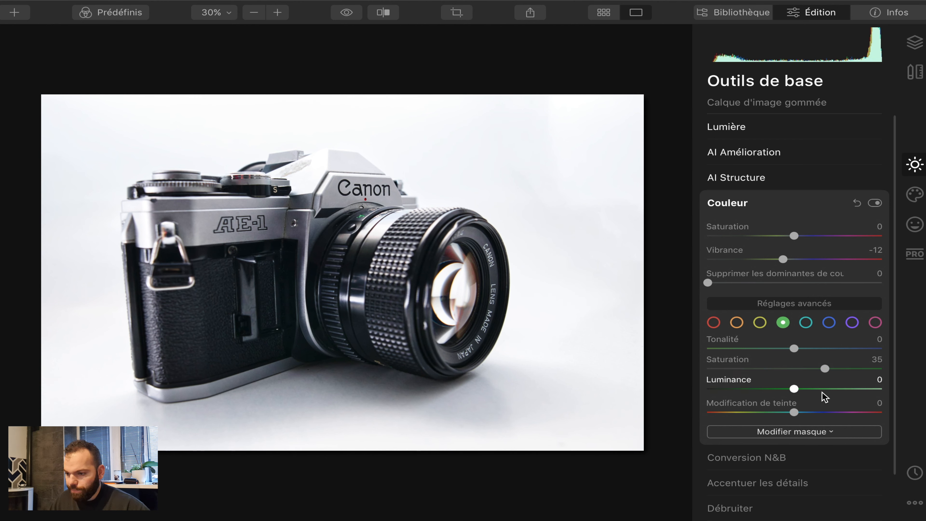
click(721, 201)
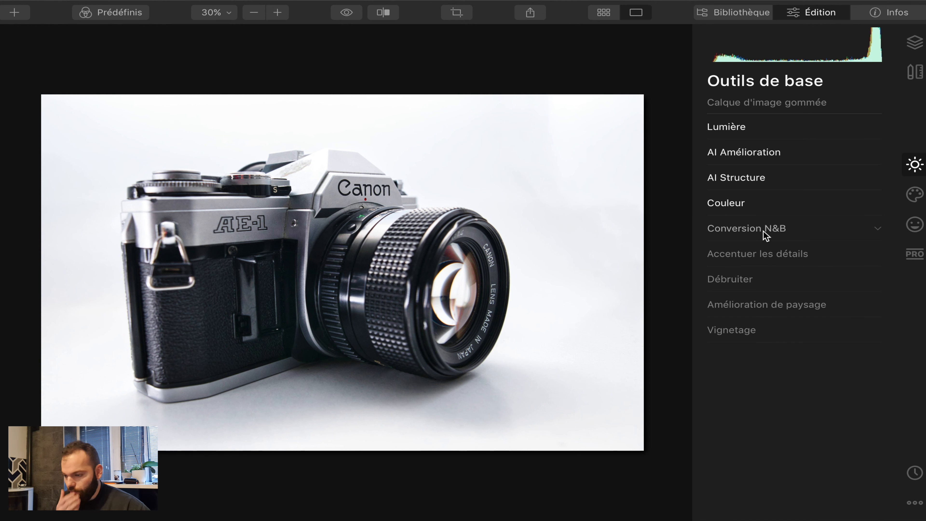
Sharpen the camera's details with Détails fins at 16, Détails moyens at 17 and Plus net at 8
click(736, 253)
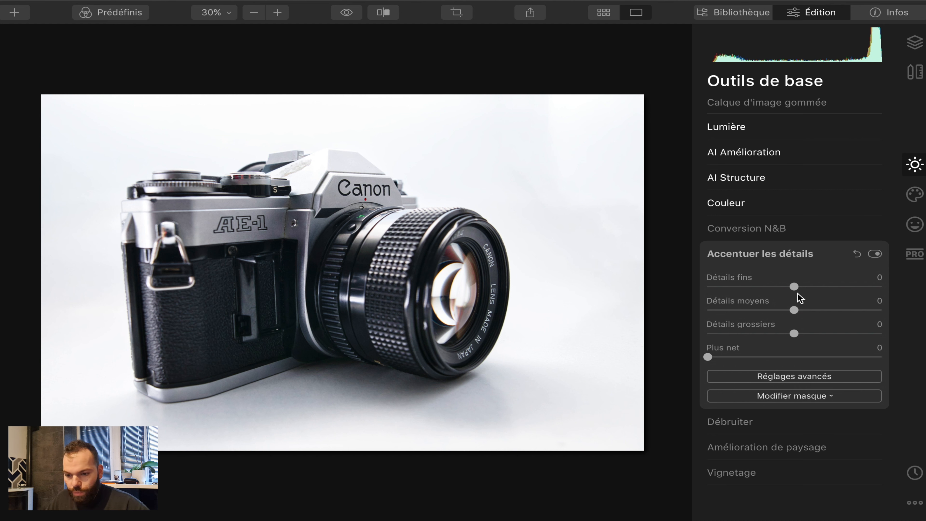
drag(794, 287, 810, 288)
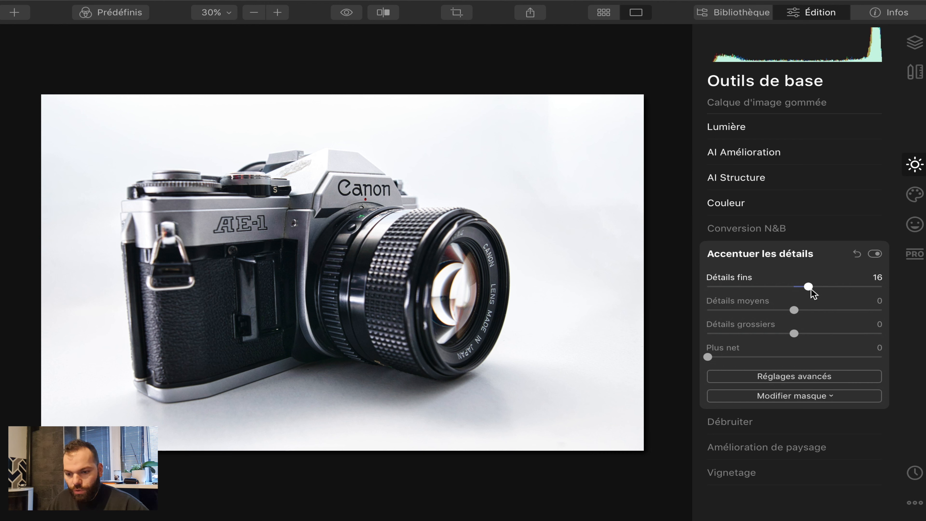
drag(809, 286, 880, 286)
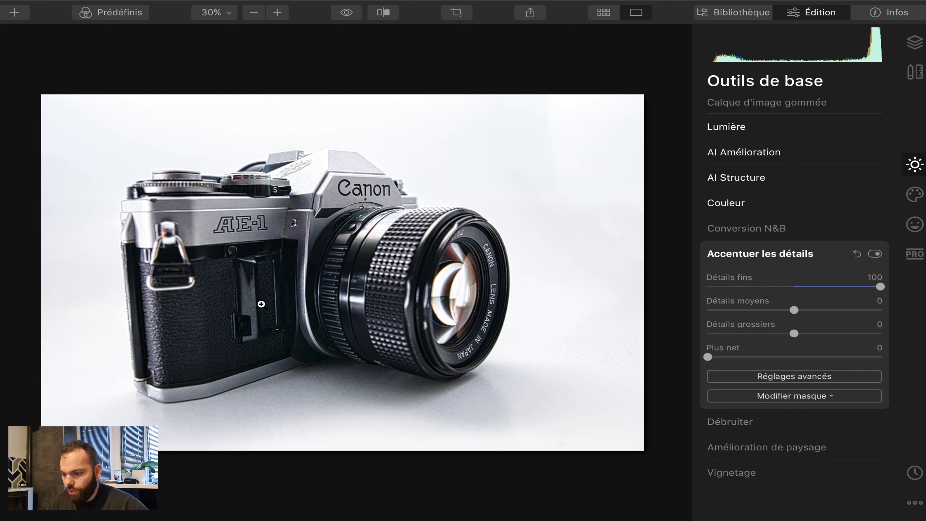
double_click(881, 286)
drag(796, 287, 810, 289)
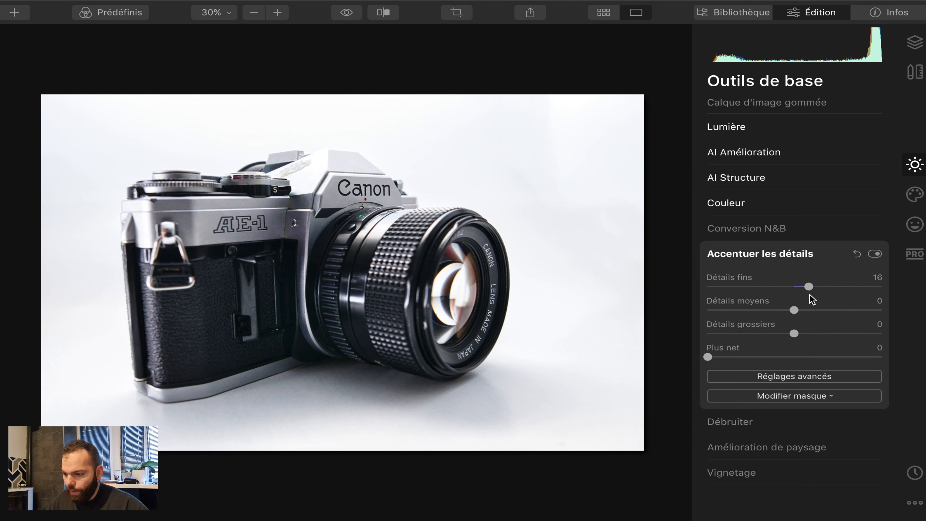
drag(795, 311, 810, 312)
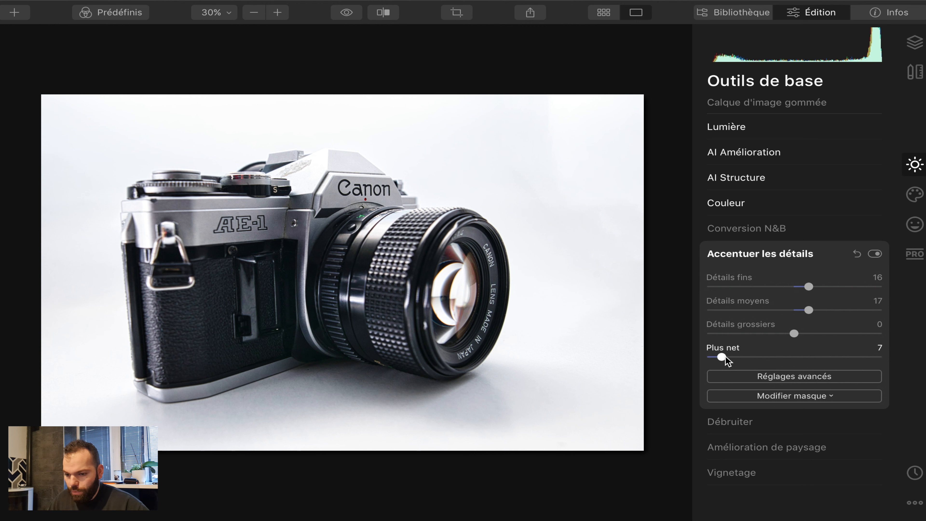
drag(726, 358, 726, 360)
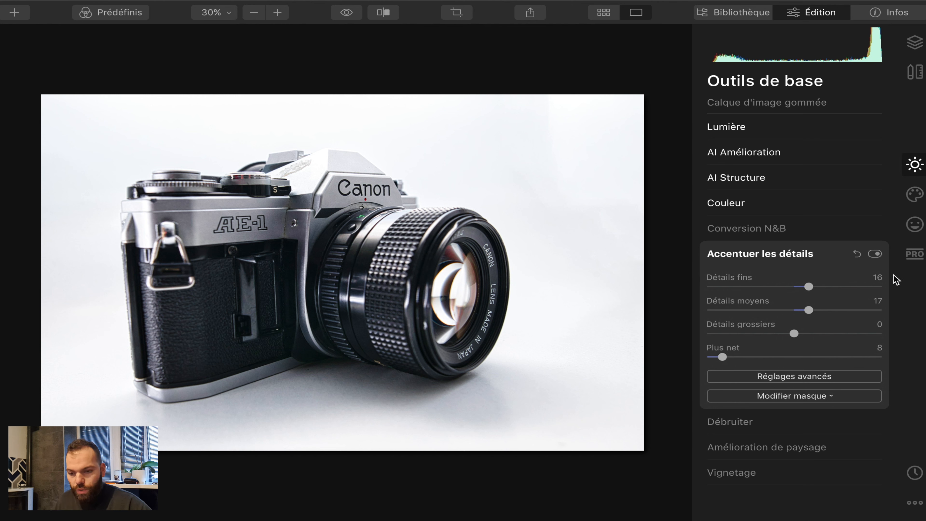
Compare the photo with and without the detail enhancement, leaving the enhancement enabled
click(875, 254)
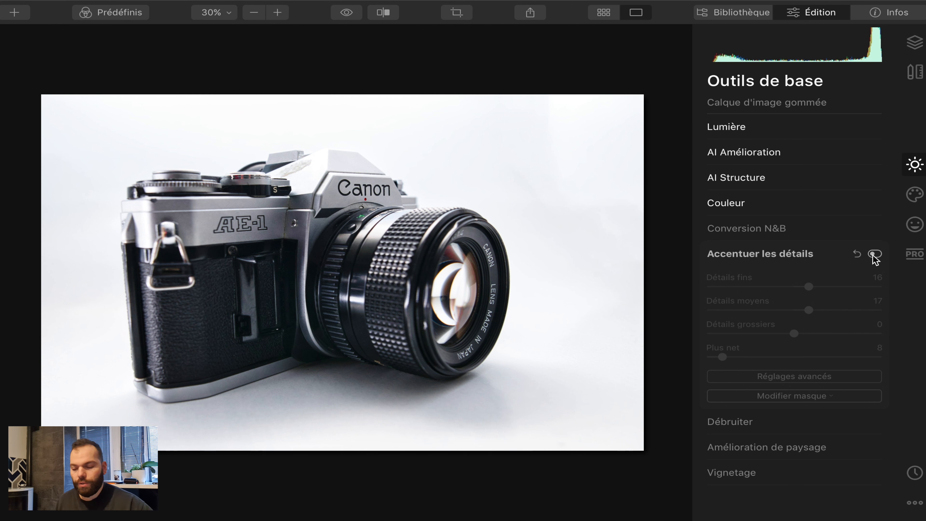
click(875, 254)
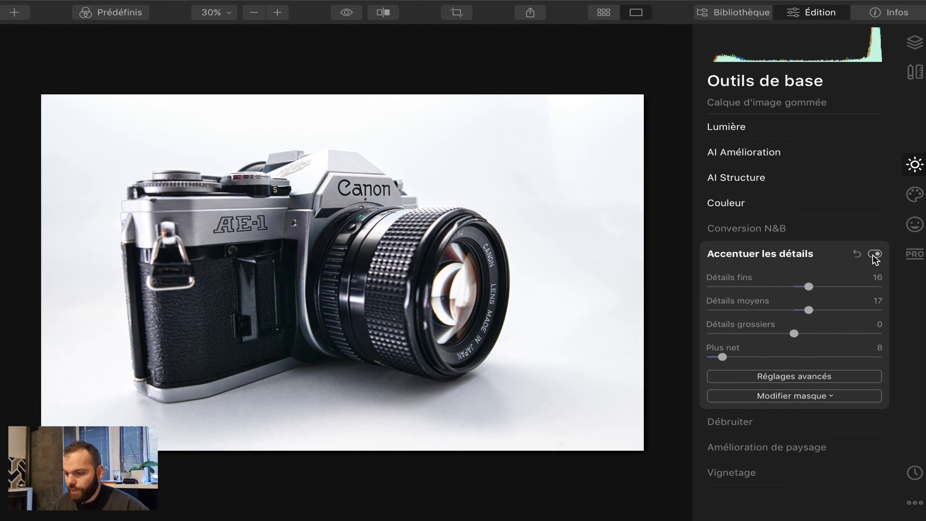
click(874, 254)
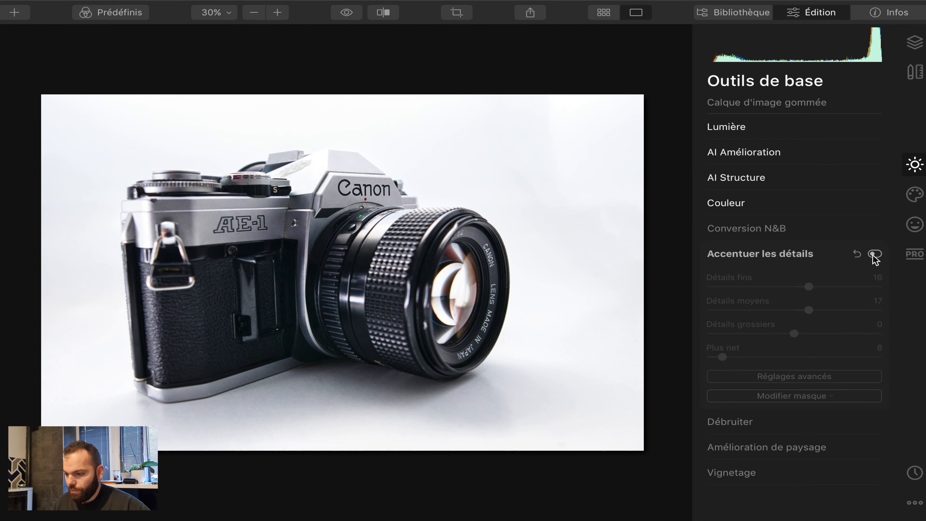
click(875, 255)
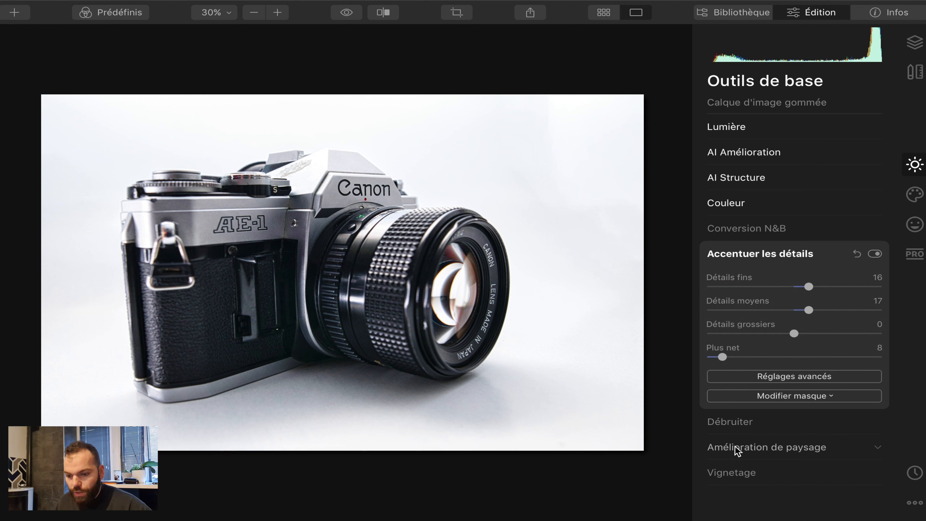
Lighten the photo's edges with a vignette amount (Quantité) of 96
click(730, 478)
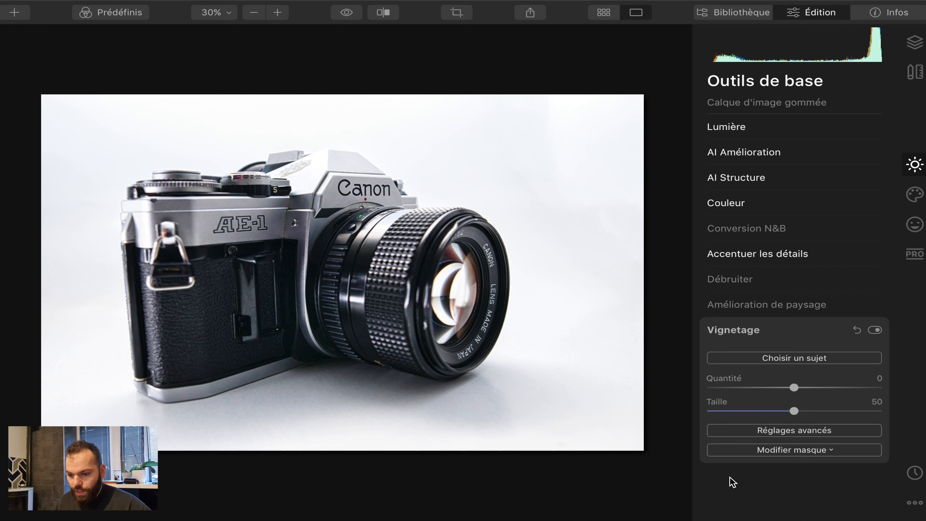
drag(794, 387, 881, 391)
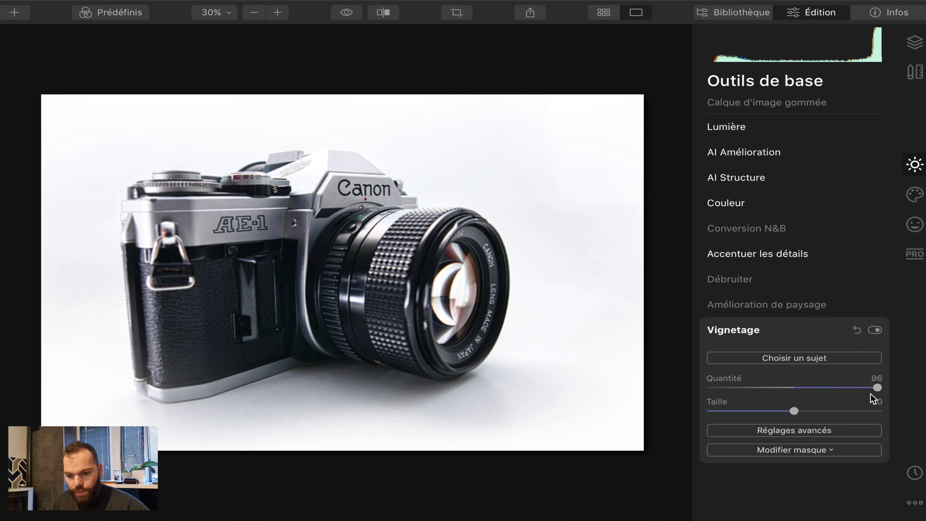
Reduce the vignette's Quantité to 55 and compare the edited photo with the original
drag(879, 389, 835, 393)
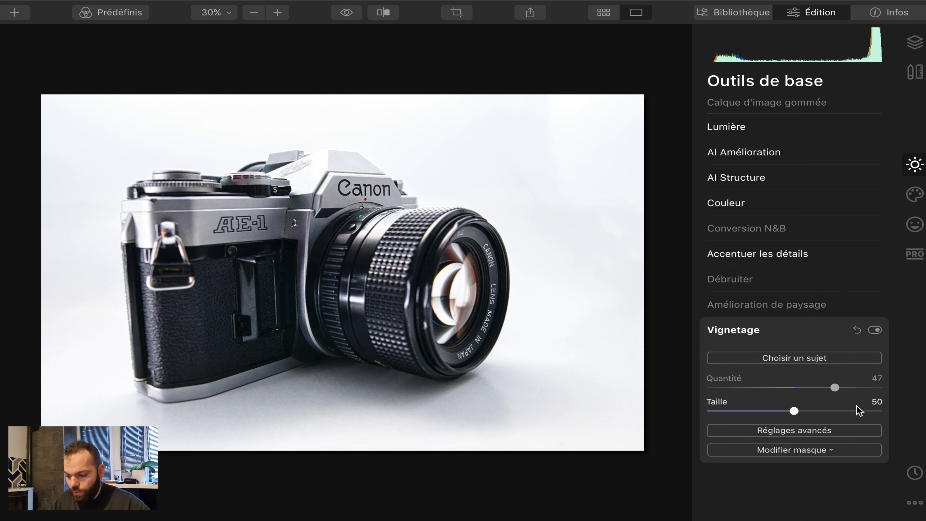
drag(832, 387, 840, 390)
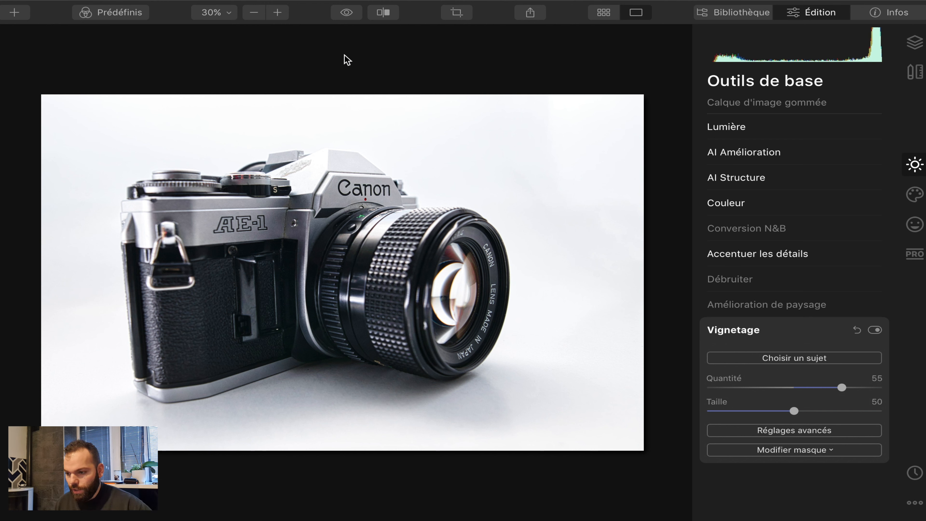
click(347, 13)
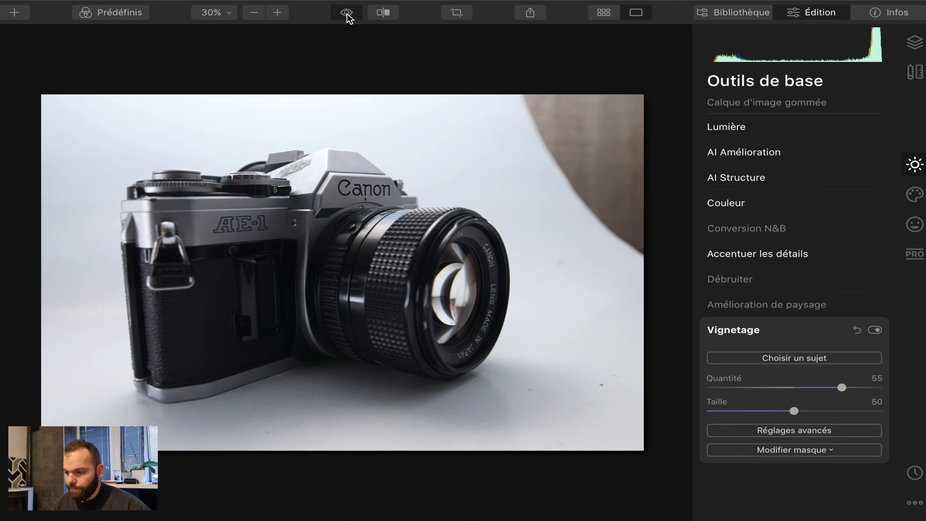
click(347, 13)
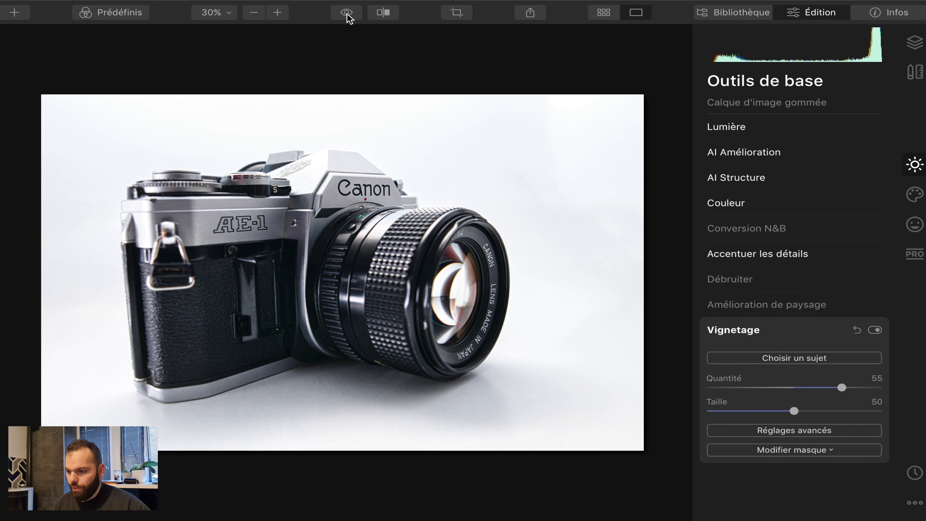
click(347, 13)
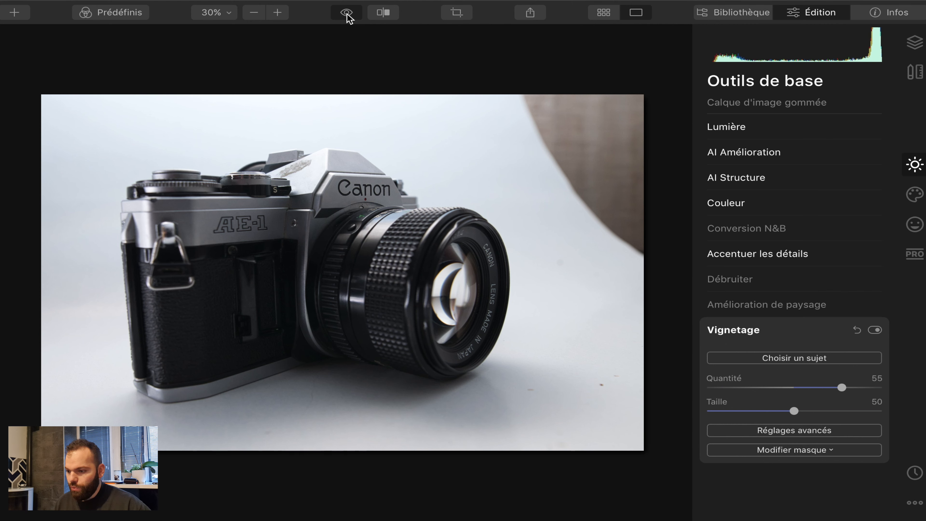
click(347, 13)
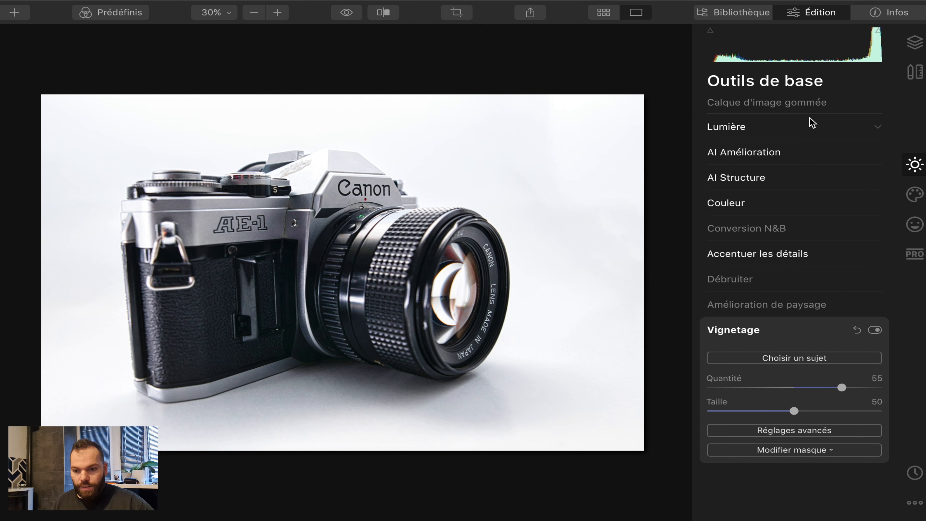
Apply the Spectaculaire creative effect to the photo with Quantité at 36
click(918, 197)
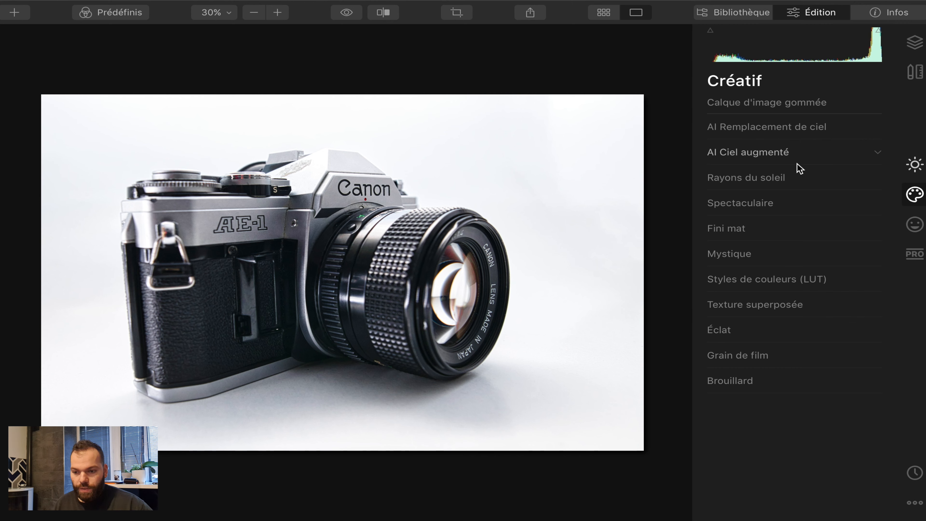
click(777, 206)
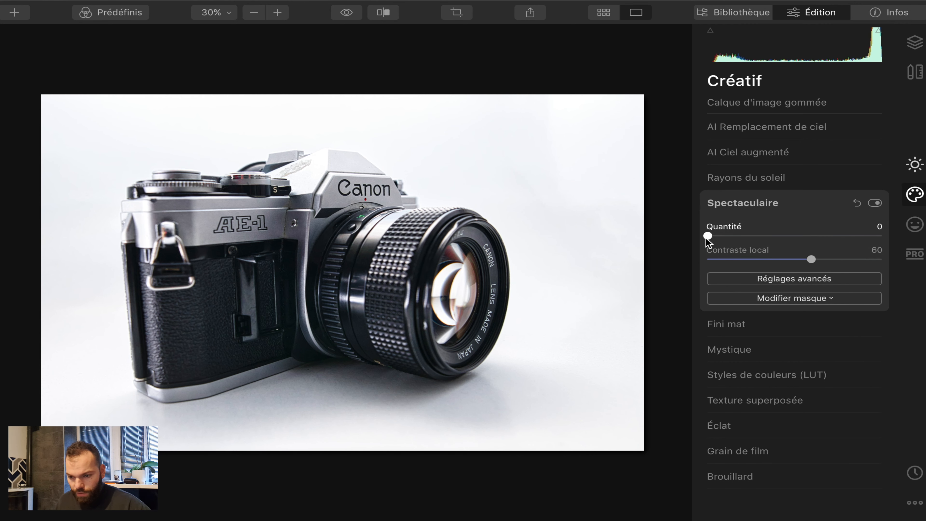
drag(708, 235, 881, 235)
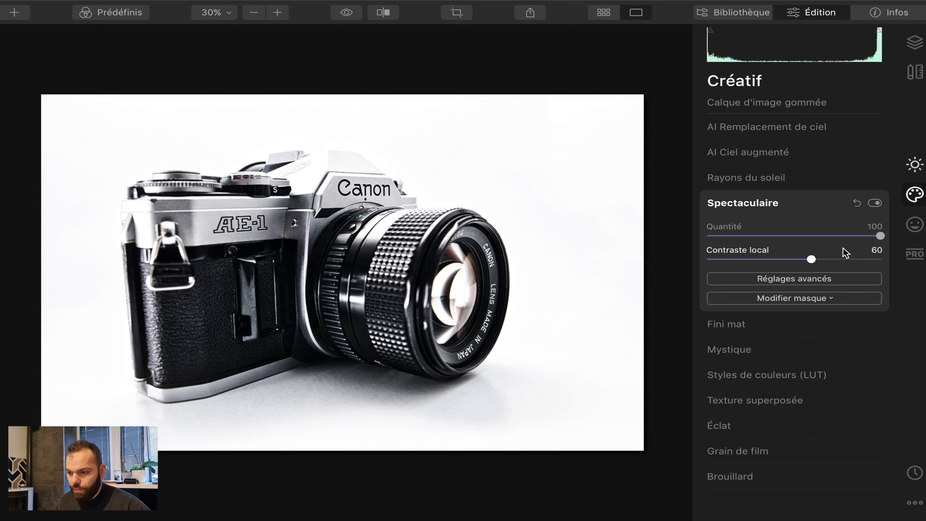
double_click(880, 236)
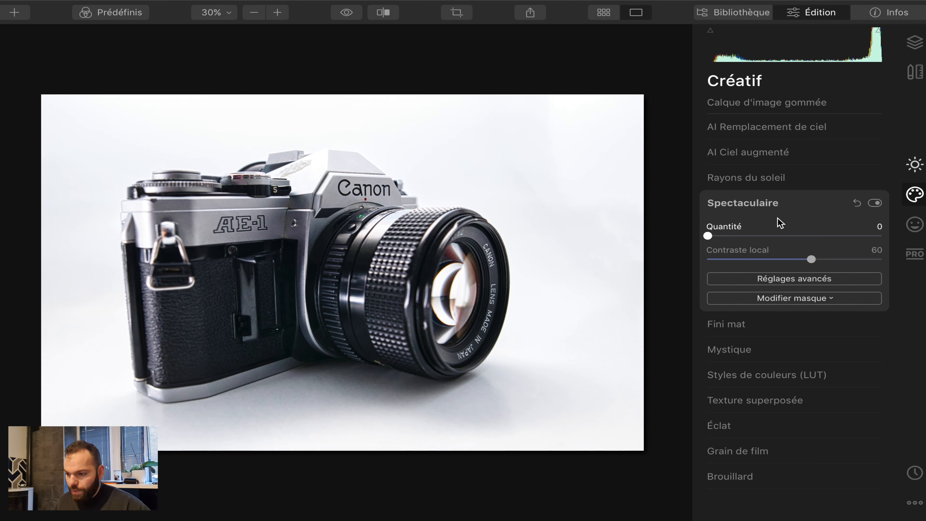
drag(710, 237, 775, 237)
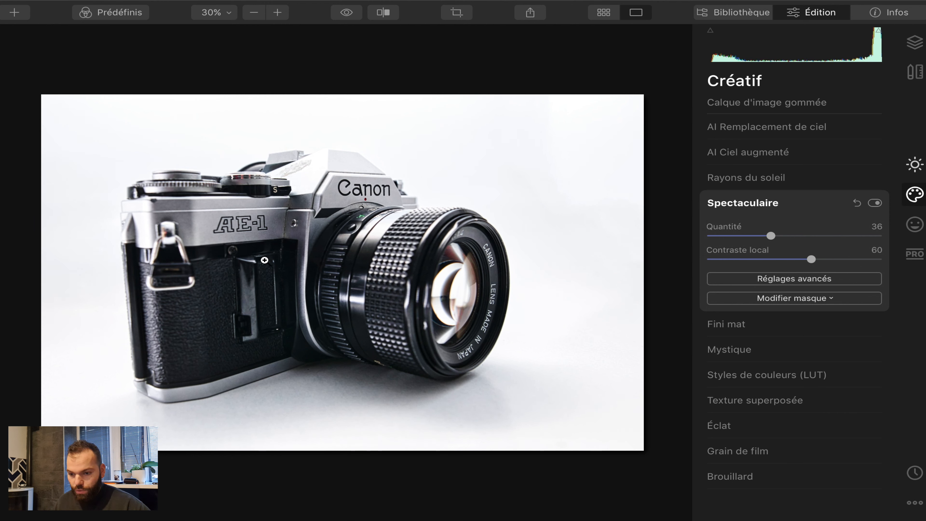
Compare the photo with and without the Spectaculaire effect, leaving the effect enabled
click(876, 203)
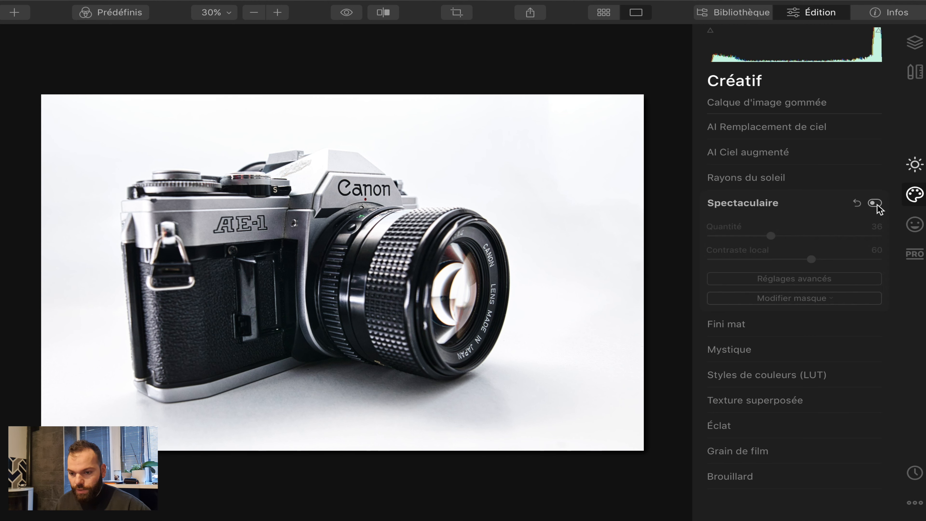
click(876, 204)
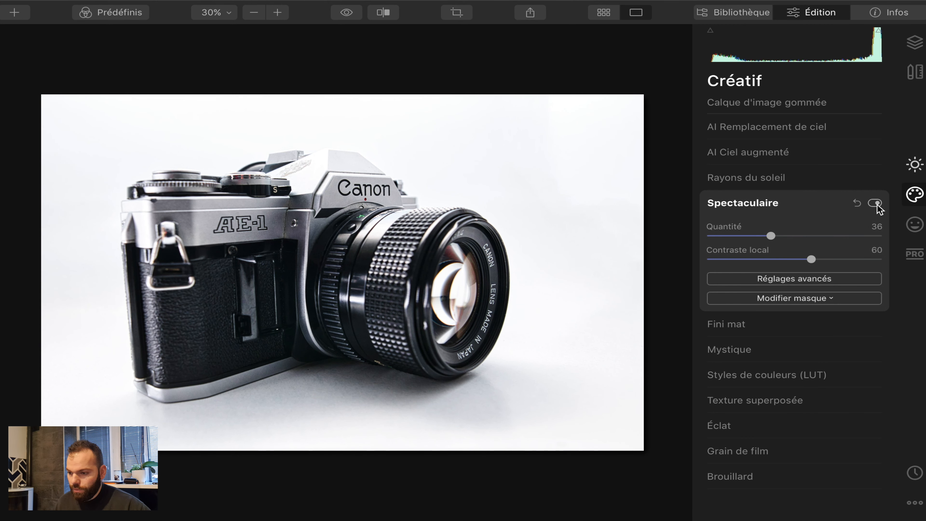
click(876, 204)
click(876, 203)
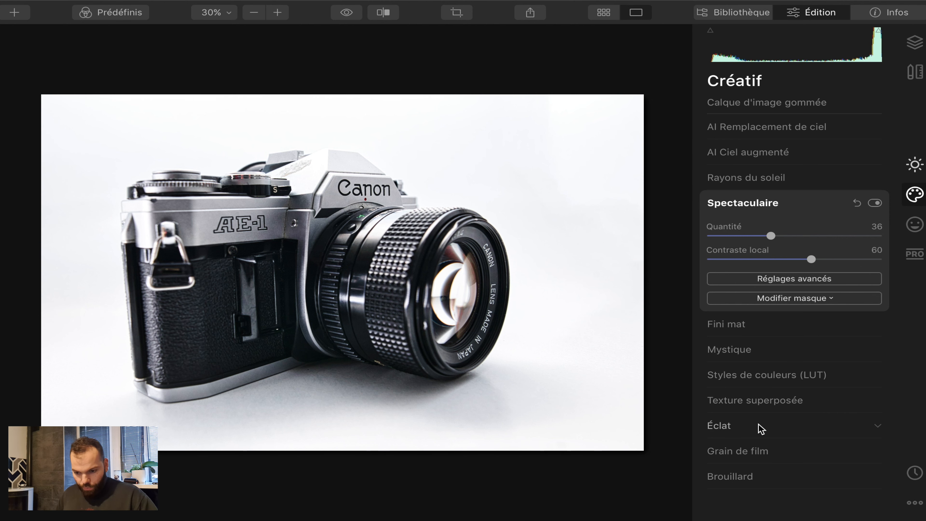
Add an Éclat glow to the photo with Quantité at 35 and the Lumière douce type
click(740, 430)
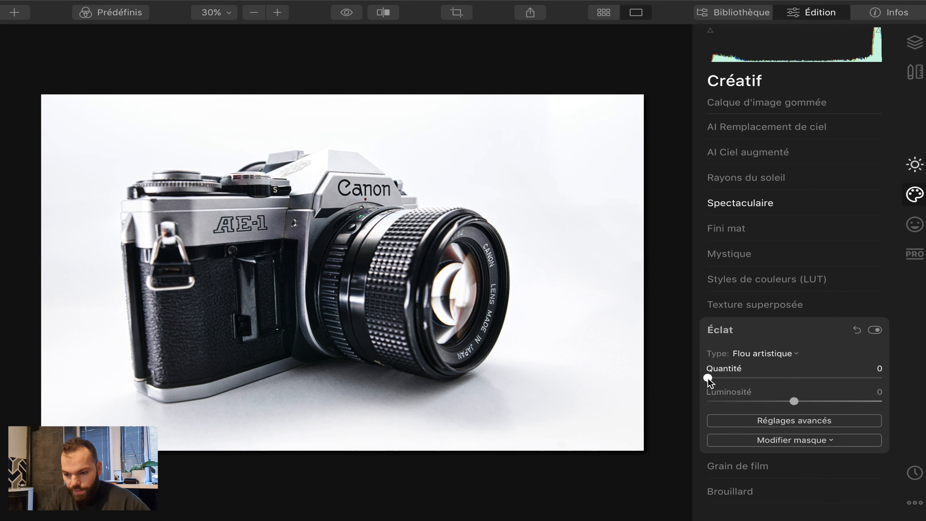
drag(711, 379, 769, 378)
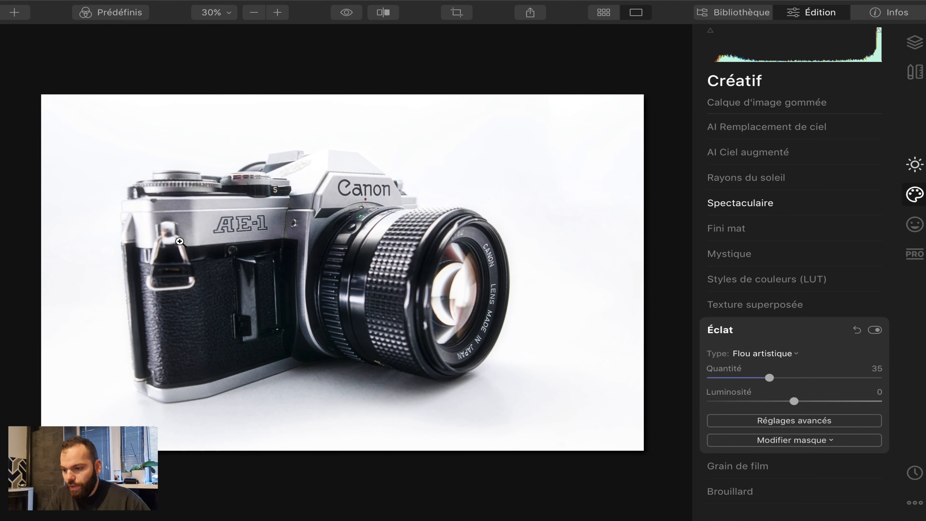
click(779, 357)
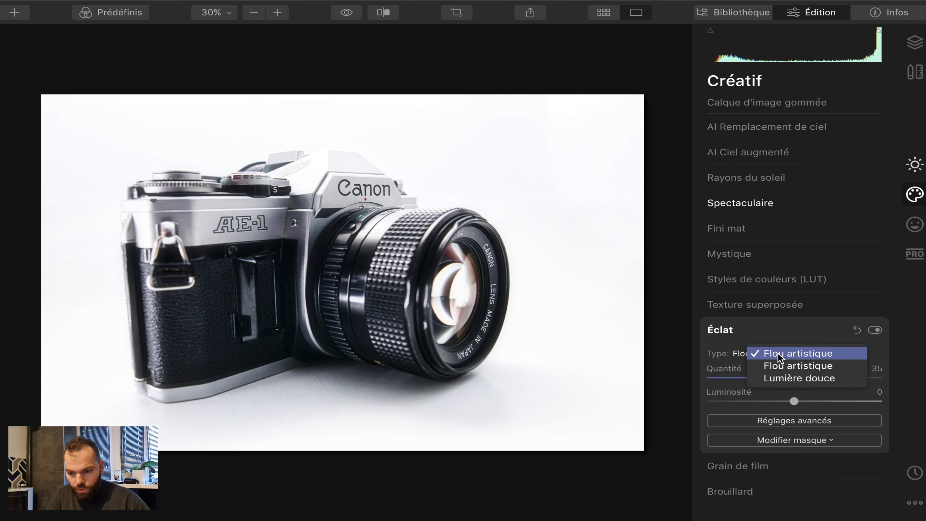
click(796, 379)
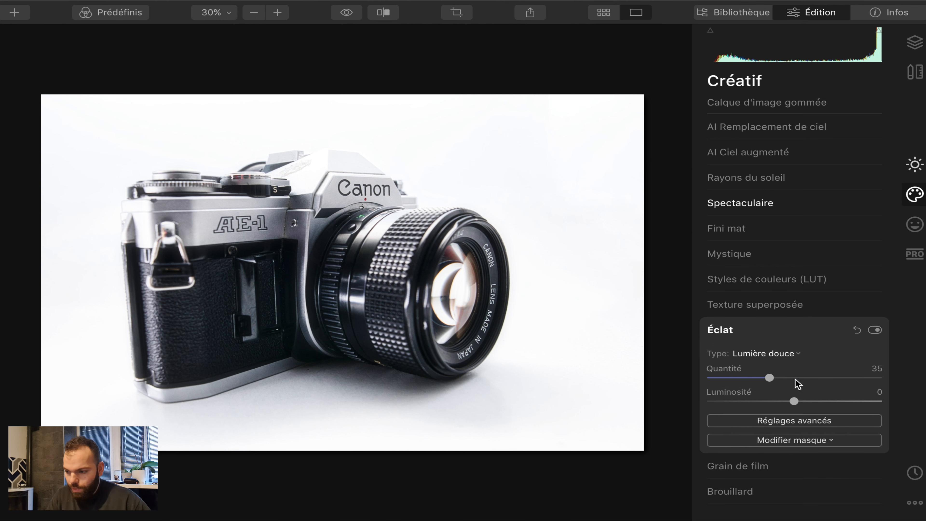
click(796, 355)
click(800, 342)
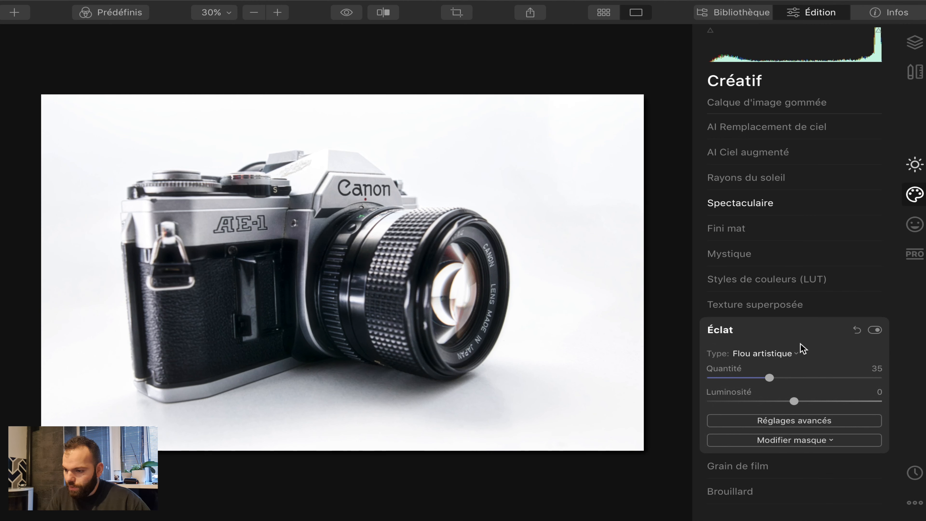
click(791, 353)
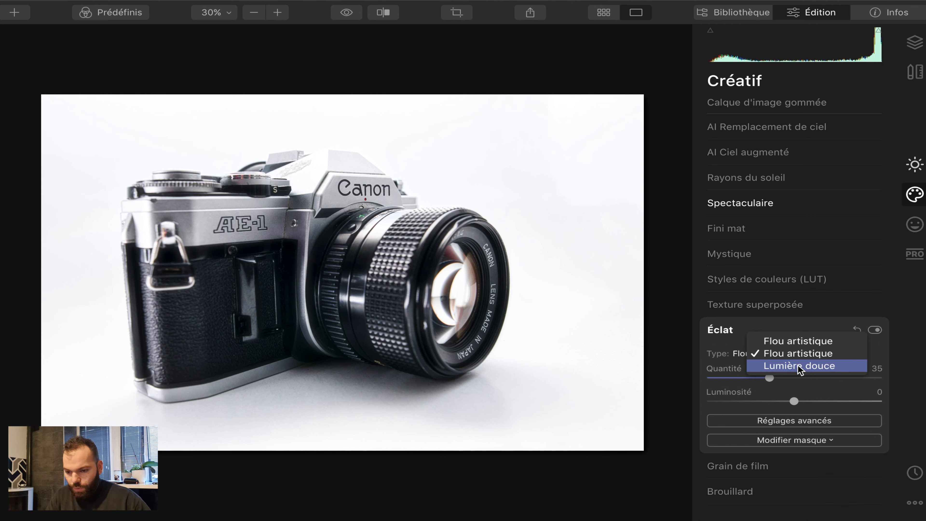
click(797, 365)
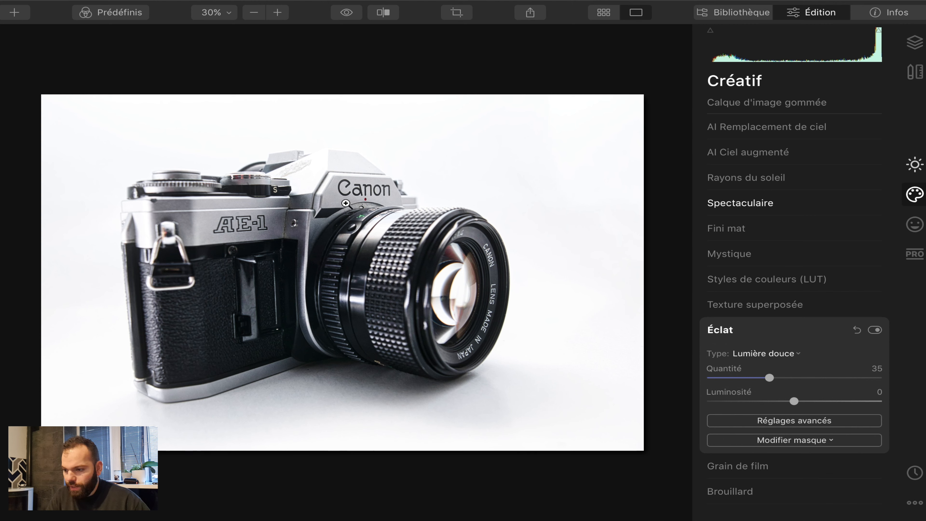
Compare the photo with and without the Éclat glow, leaving the glow enabled
click(876, 331)
click(875, 330)
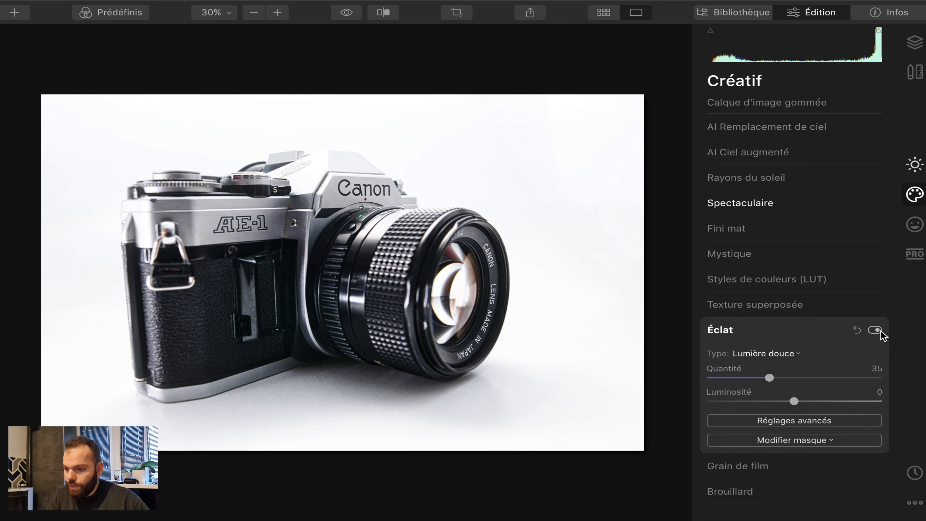
click(876, 330)
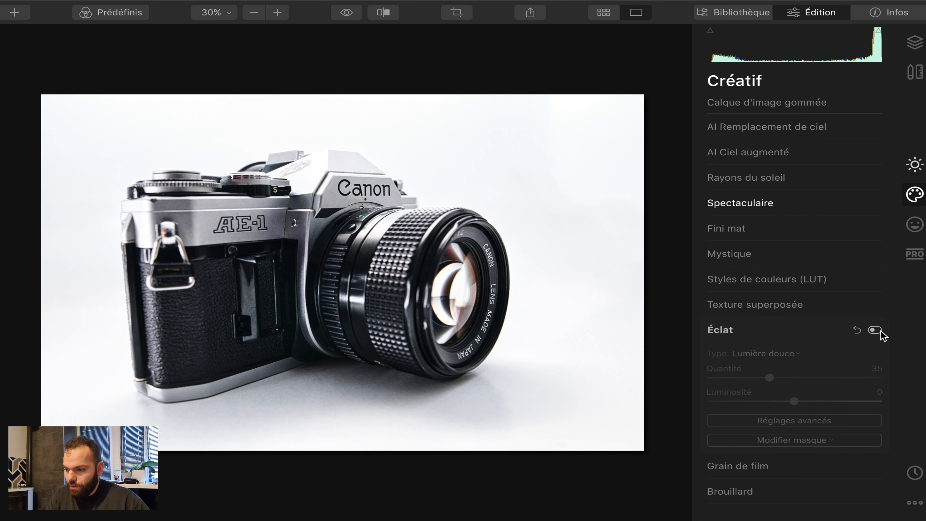
click(876, 331)
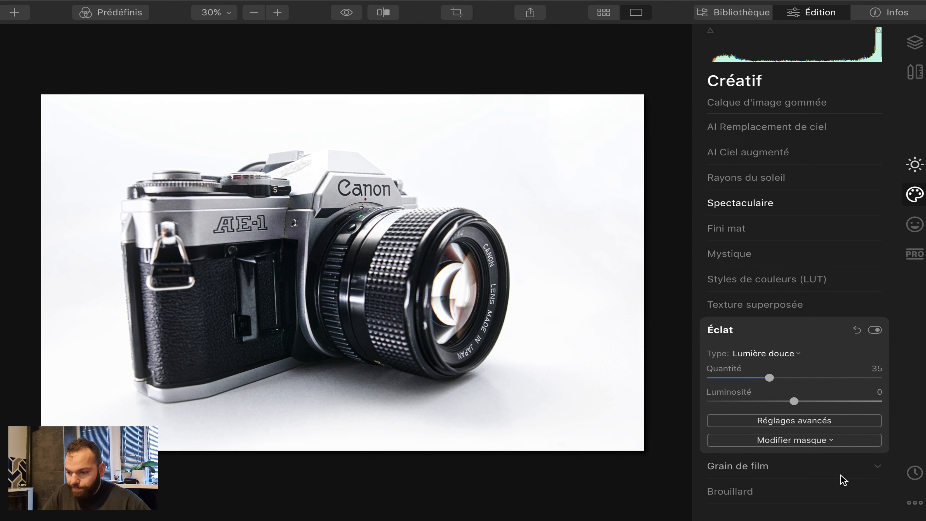
Add a subtle Grain de film effect to the photo with Quantité at 5
click(763, 467)
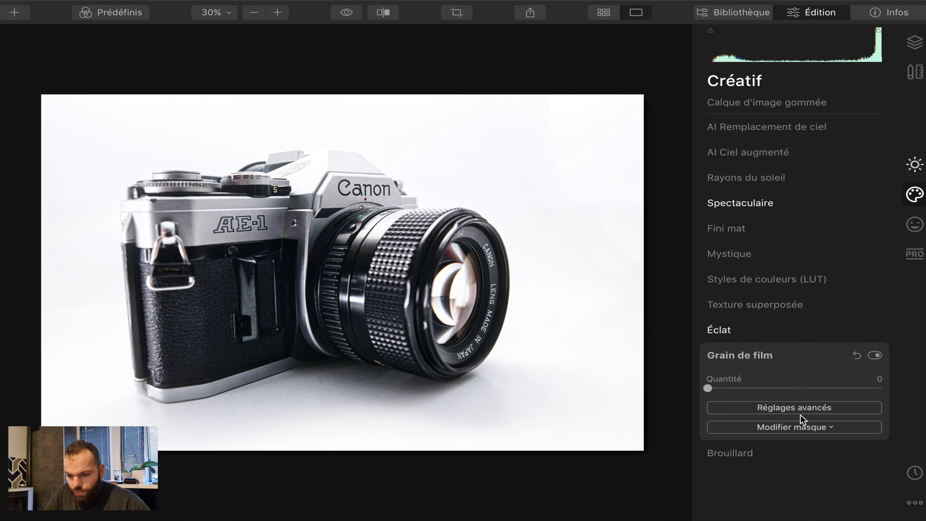
drag(709, 387, 734, 392)
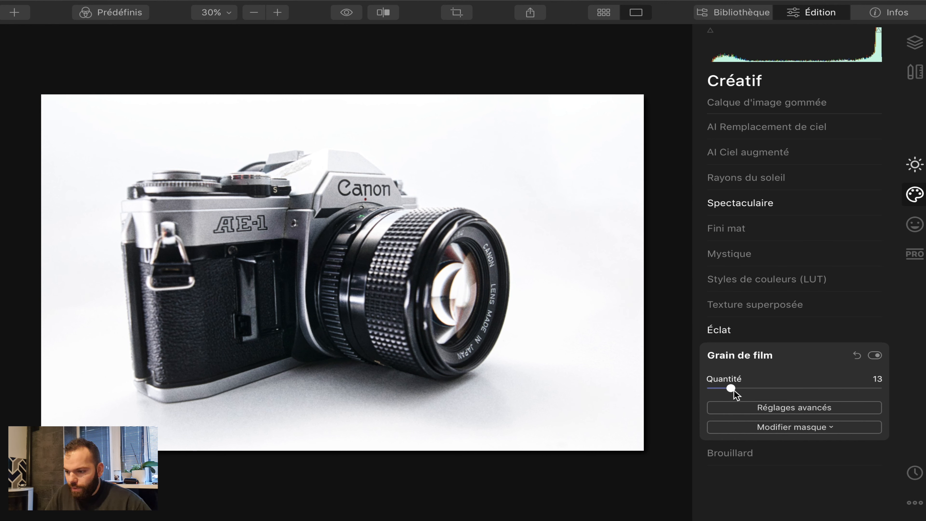
drag(732, 392, 719, 388)
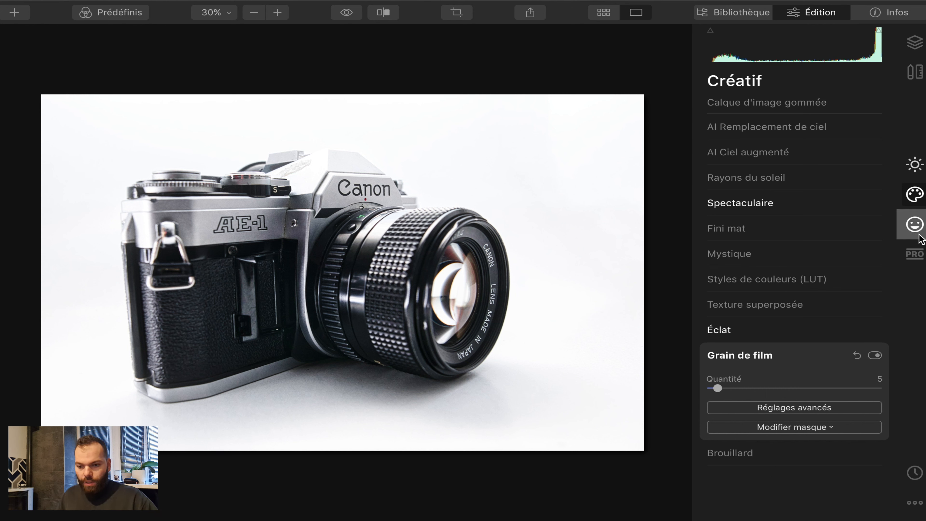
In Contraste avancé, set Points forts Contraste to 40, Contraste de tons moyens to 31 and Contraste d'ombres to 20
click(915, 226)
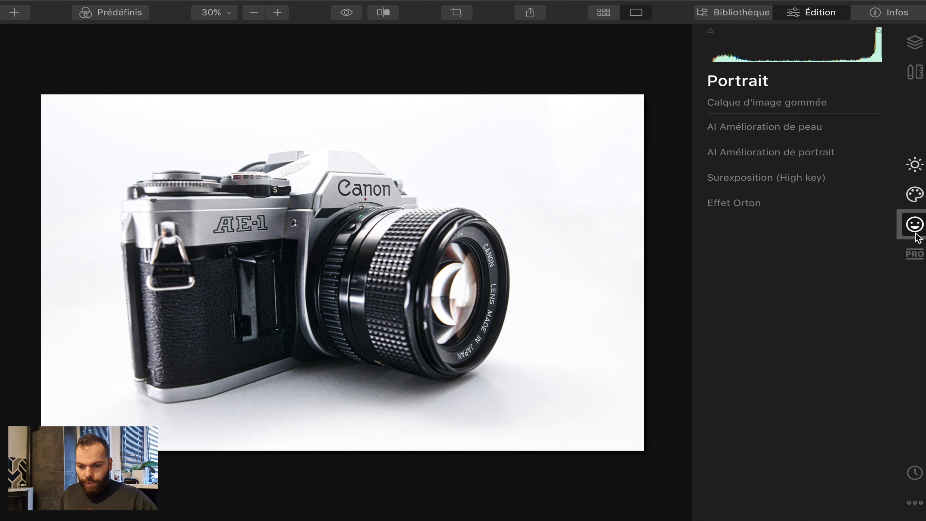
click(914, 254)
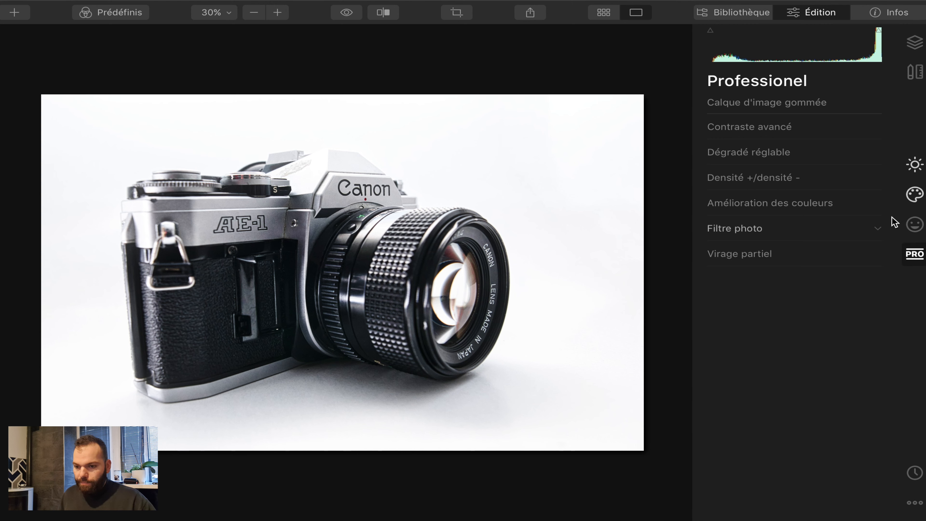
click(742, 128)
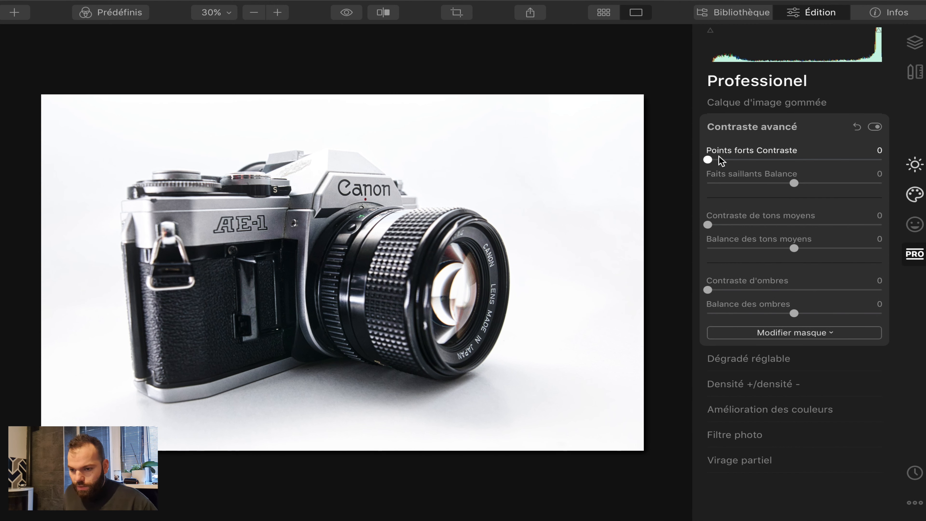
drag(709, 159, 783, 168)
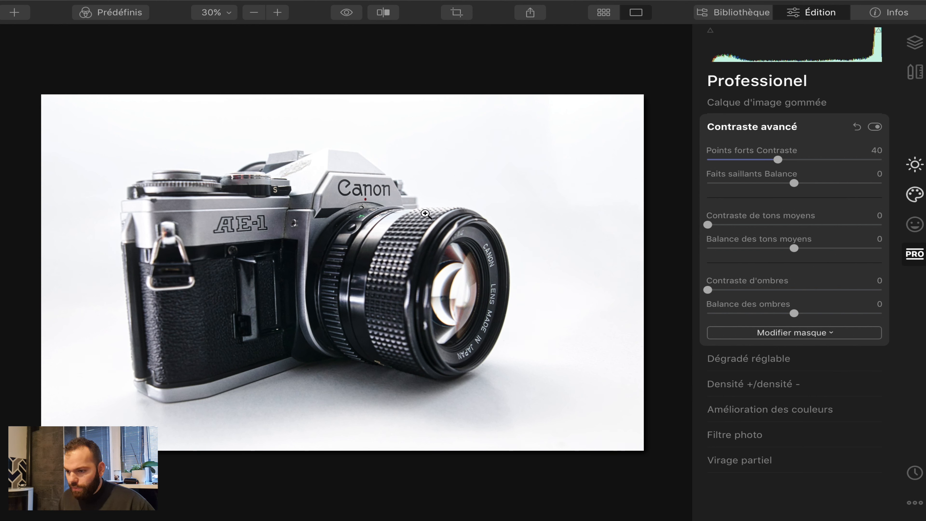
drag(709, 225, 765, 221)
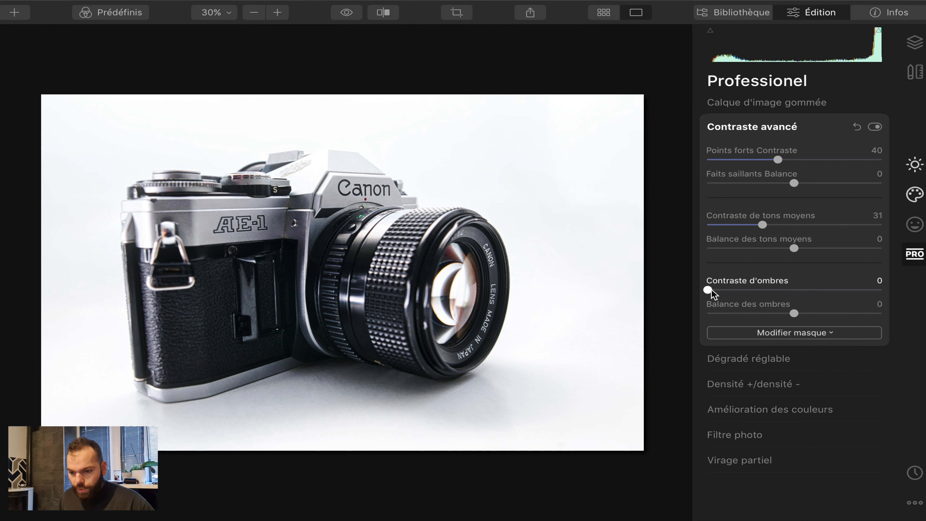
drag(711, 289, 747, 294)
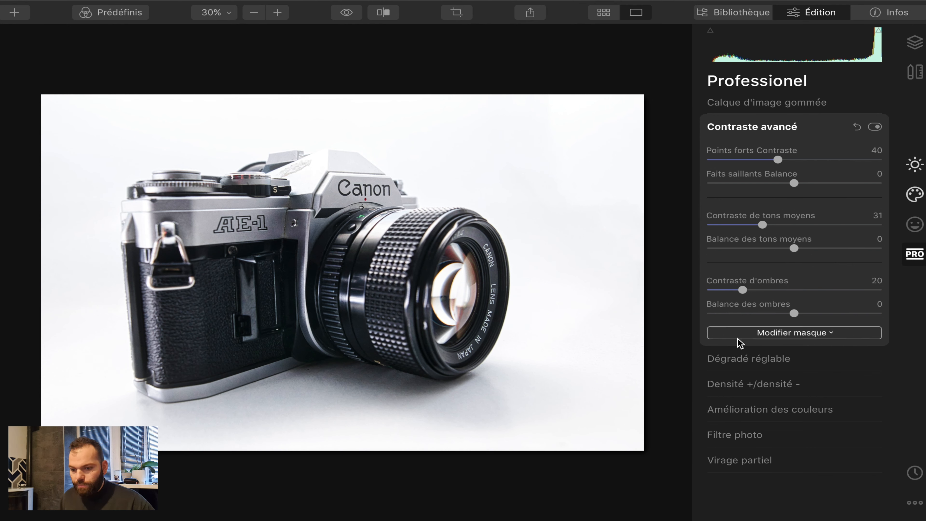
In Dégradé réglable, set the Zone supérieure Exposition to -23, and the Zone inférieure Exposition to 18 and Ombres to 19
click(745, 362)
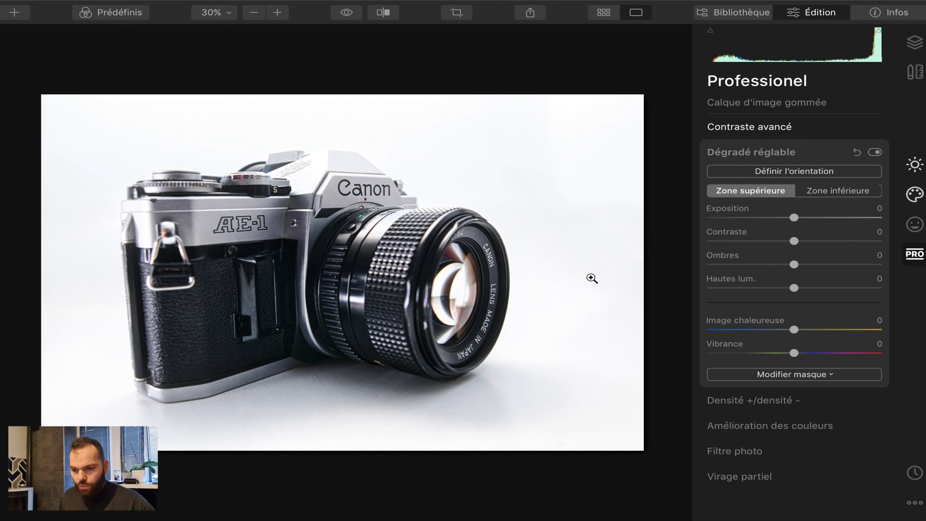
drag(794, 218, 773, 218)
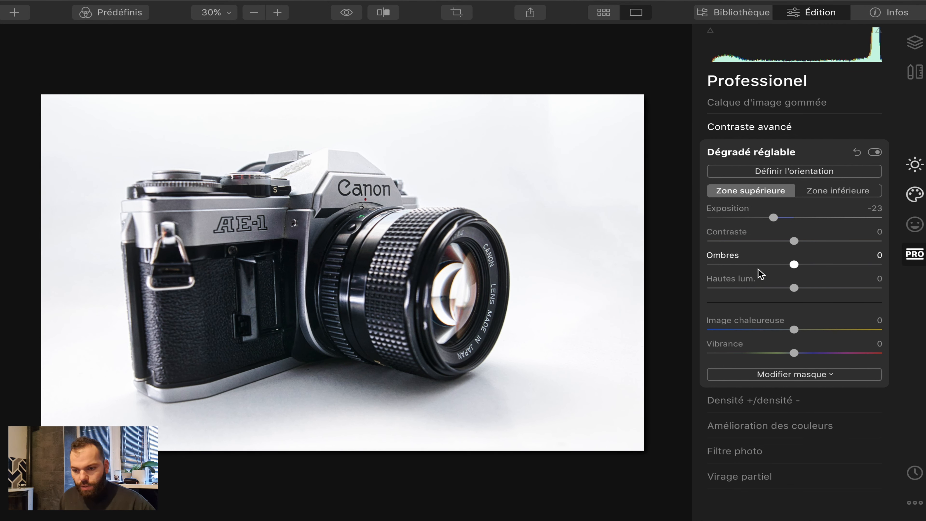
click(835, 193)
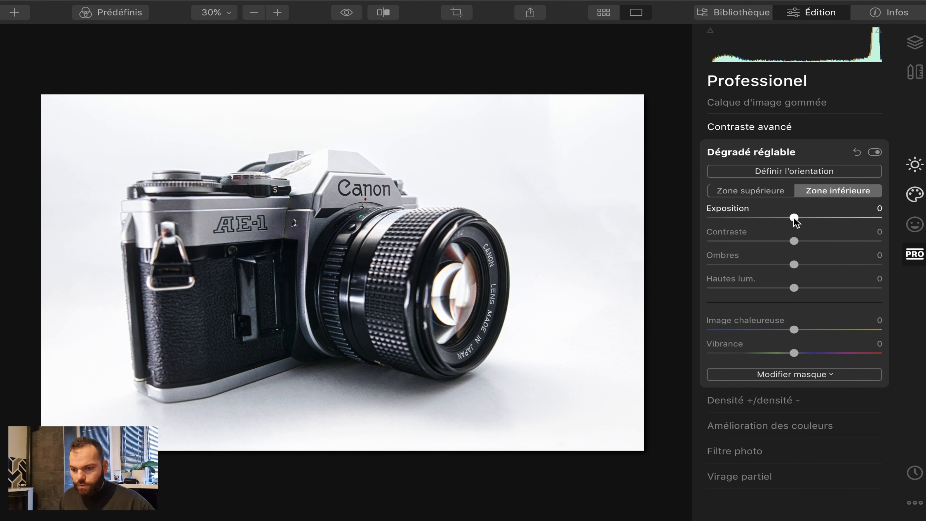
drag(794, 218, 809, 219)
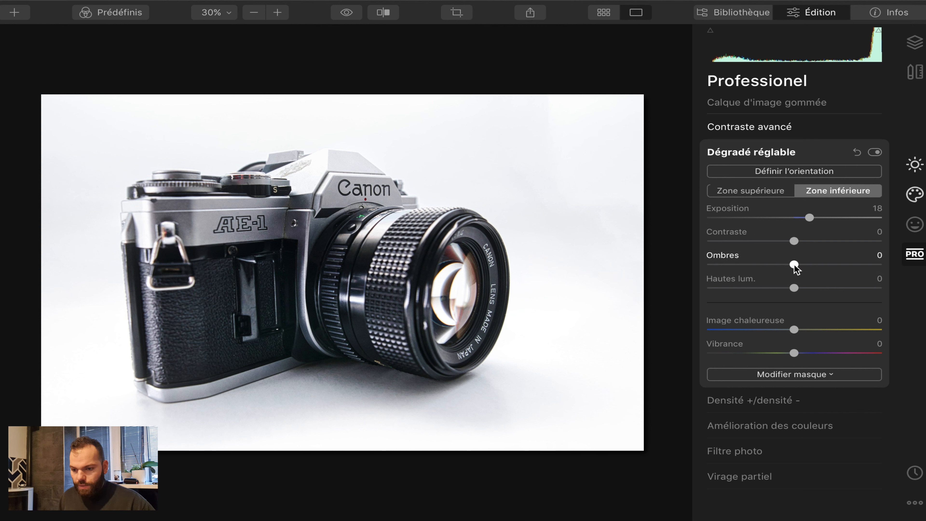
drag(794, 264, 811, 265)
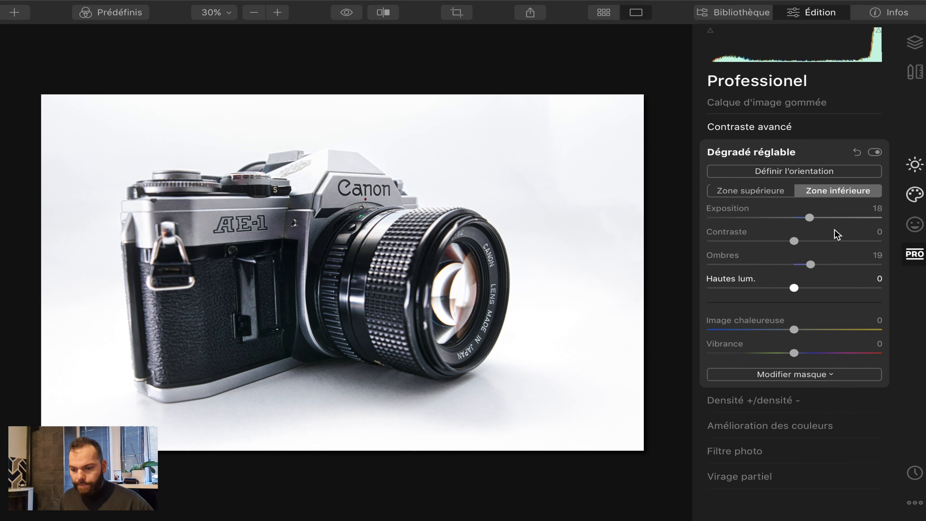
click(757, 154)
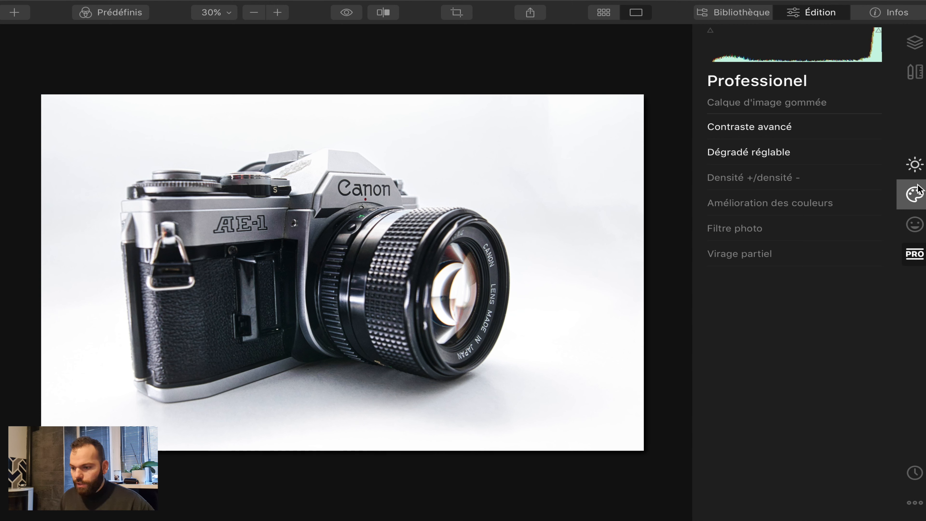
Compare the edited camera photo with the unedited original, leaving the edited version shown
click(918, 172)
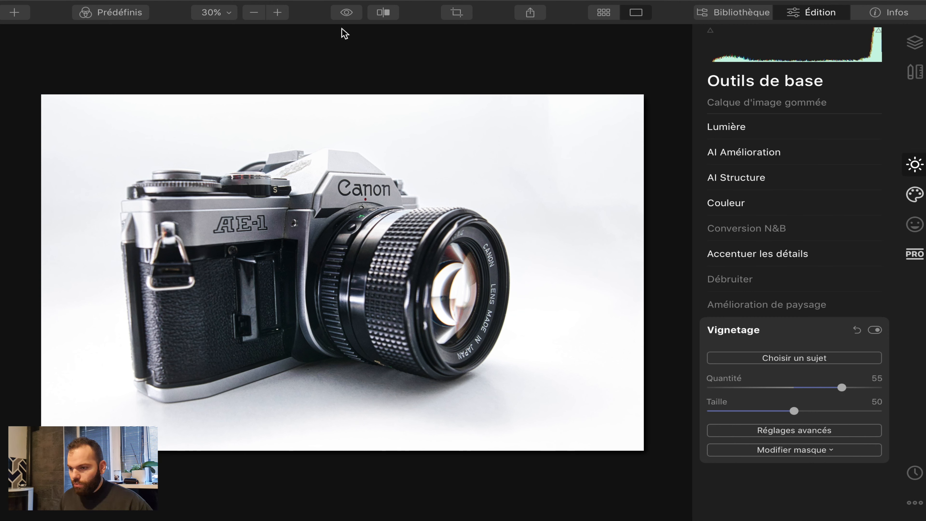
click(347, 13)
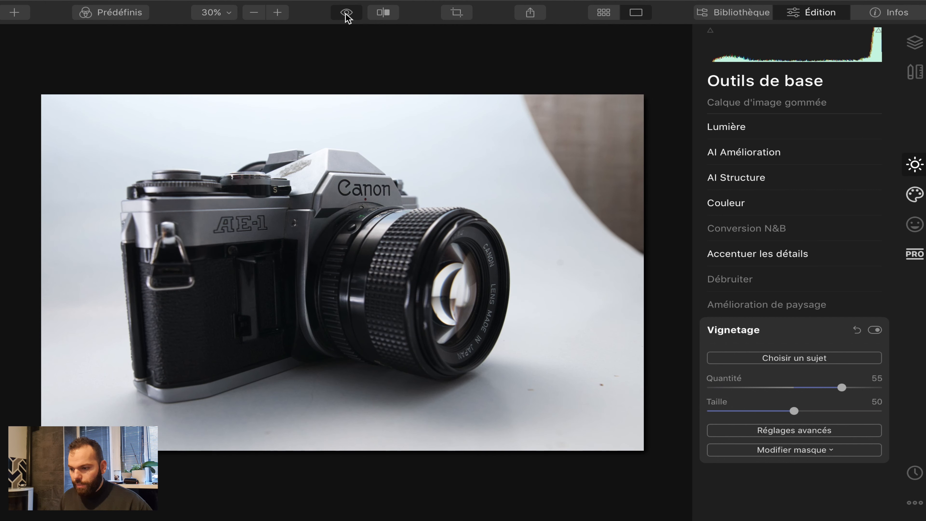
click(347, 13)
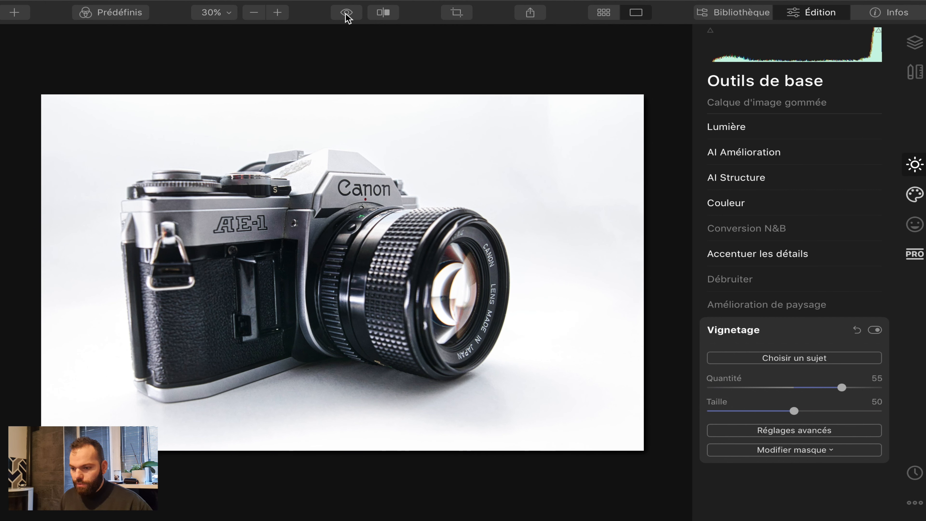
click(347, 13)
click(347, 13)
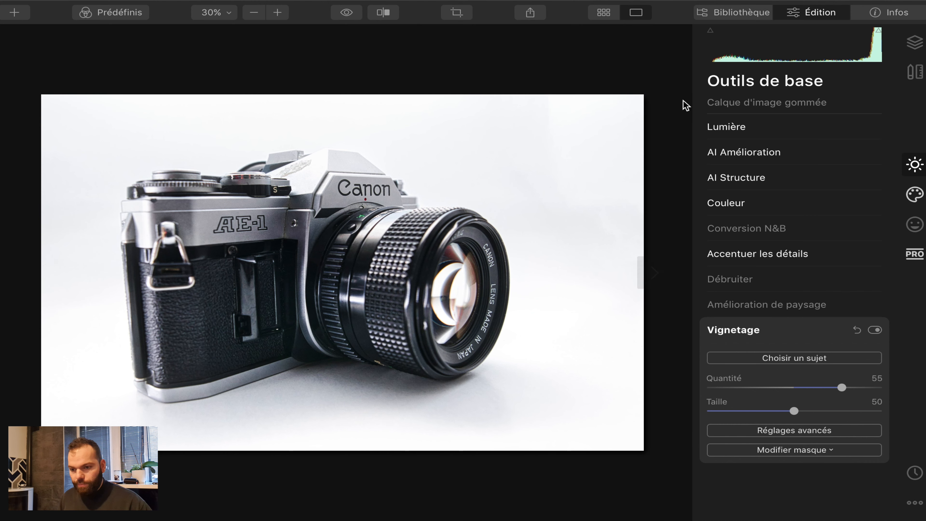
In the Lumière settings of the erased image layer, set Blancs to 71 and Noirs to -75
click(755, 133)
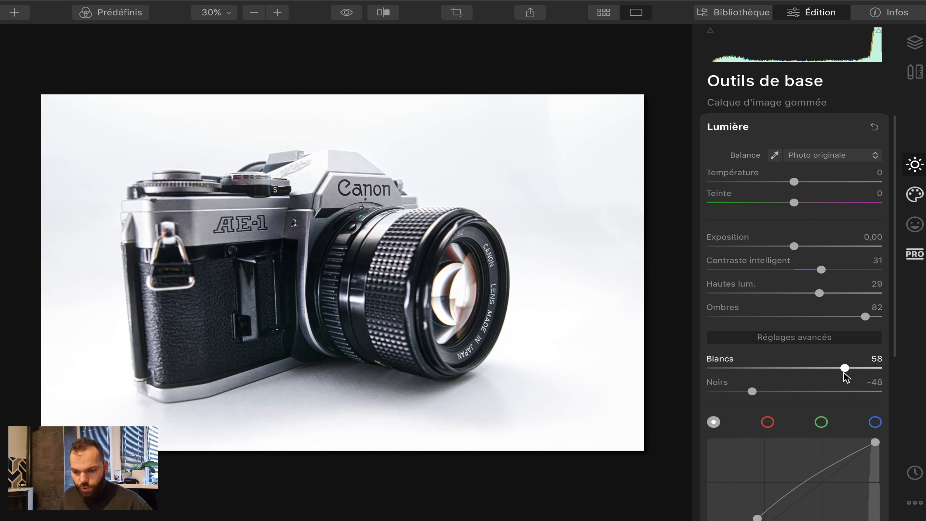
drag(844, 369, 855, 370)
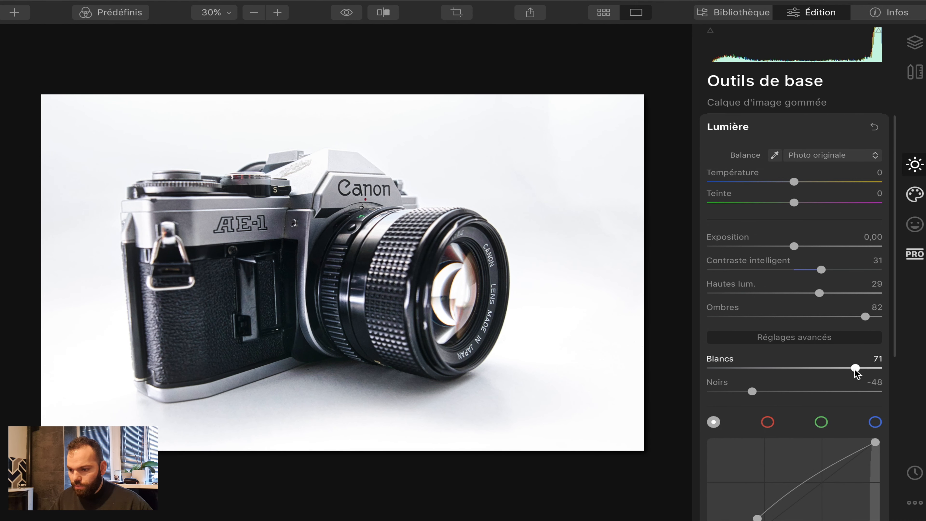
drag(855, 369, 855, 369)
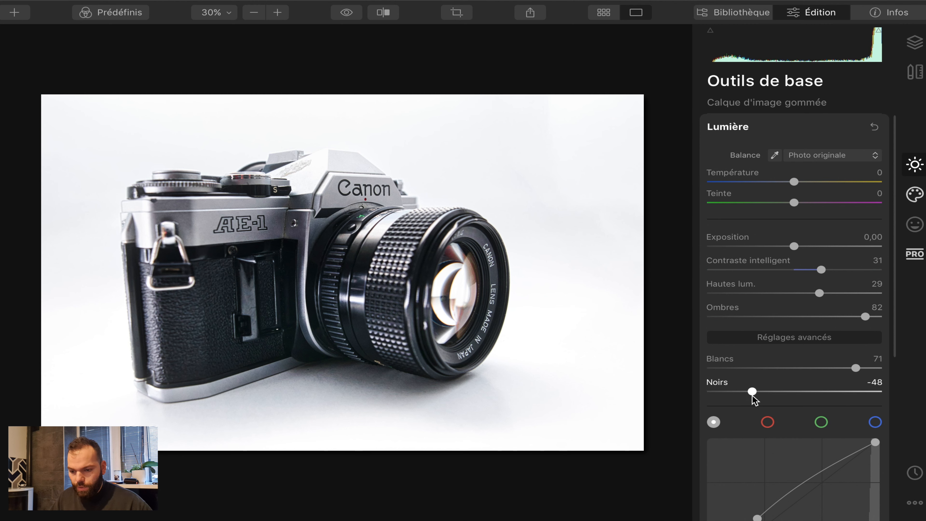
drag(752, 396, 732, 396)
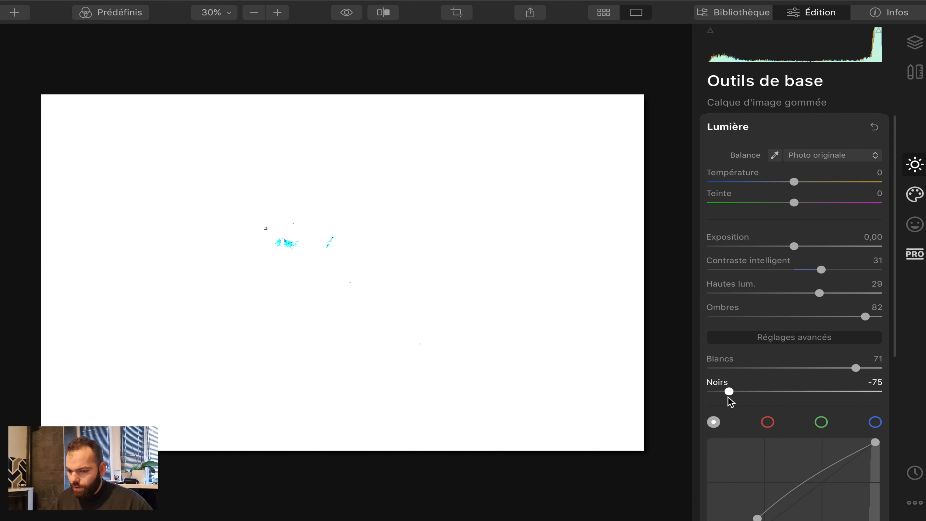
drag(732, 401, 733, 398)
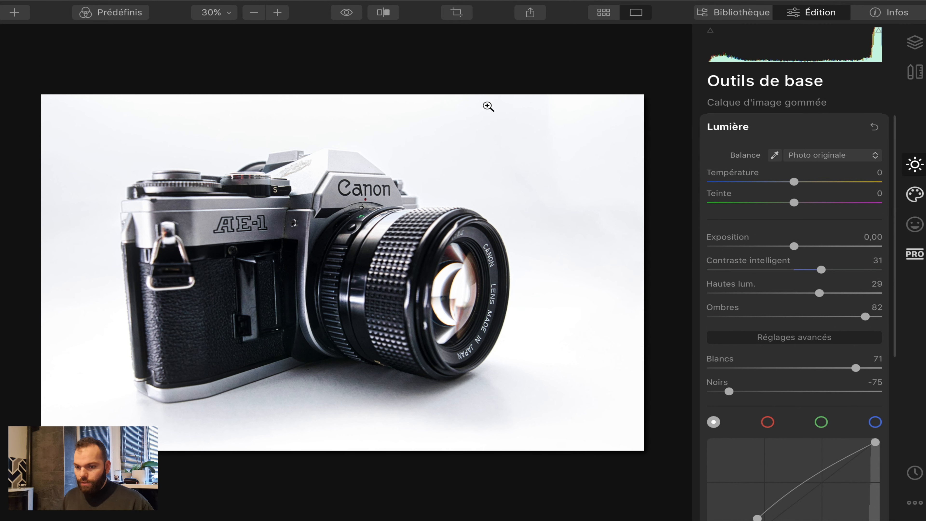
Check the new whites and blacks against the original photo, leaving the edits displayed
click(346, 14)
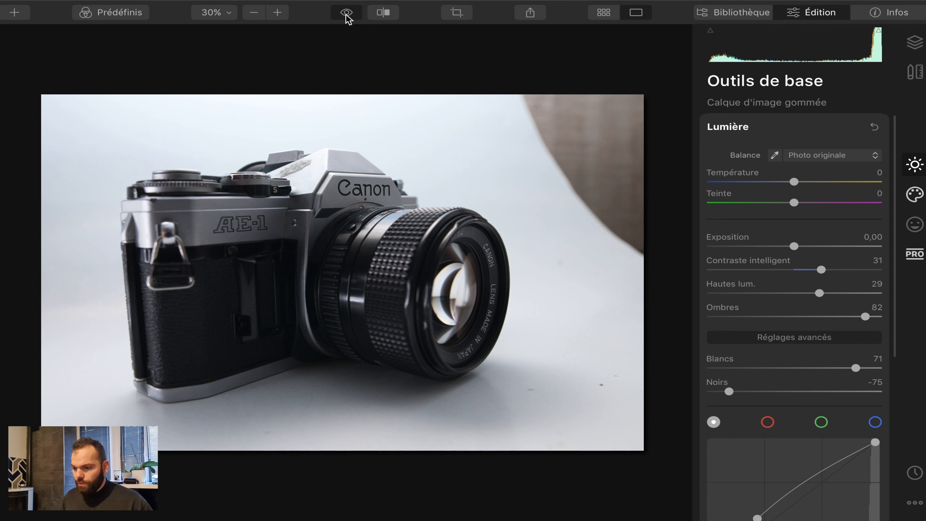
click(346, 14)
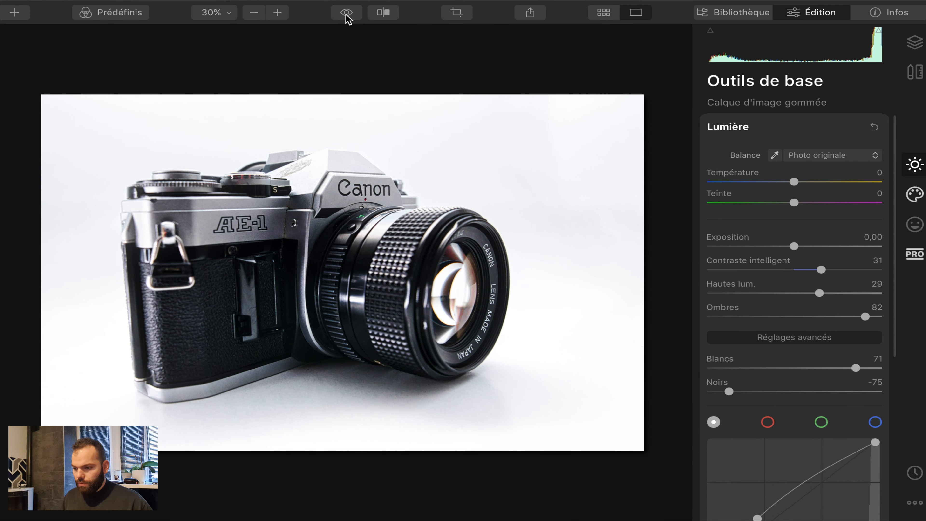
click(346, 13)
click(346, 13)
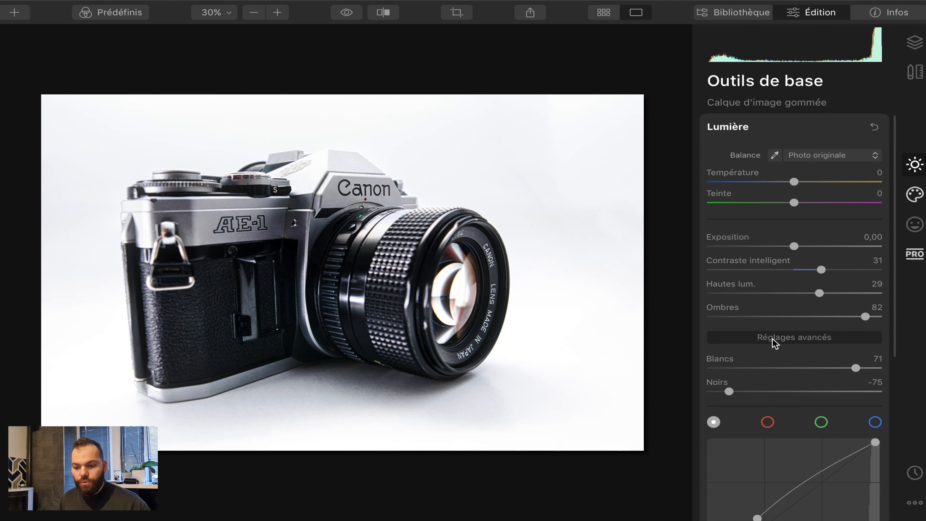
scroll(775, 343, down, 10)
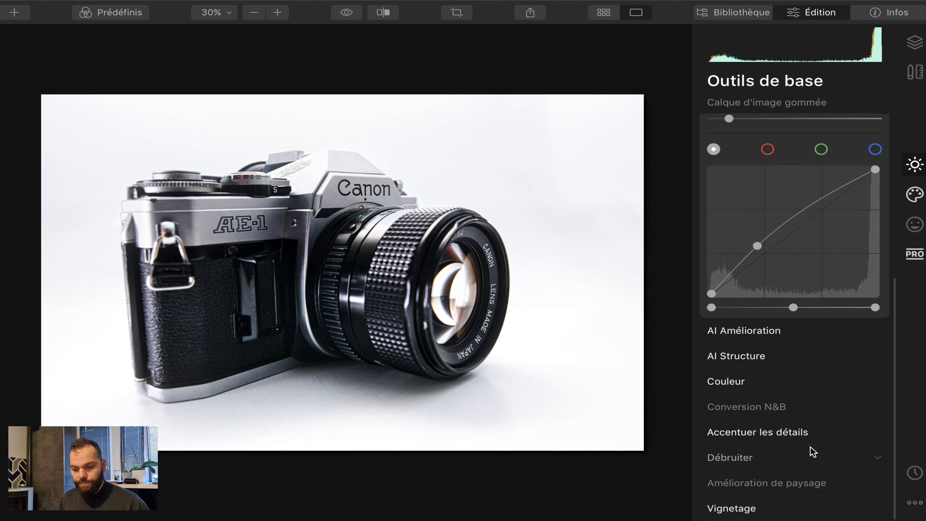
click(915, 195)
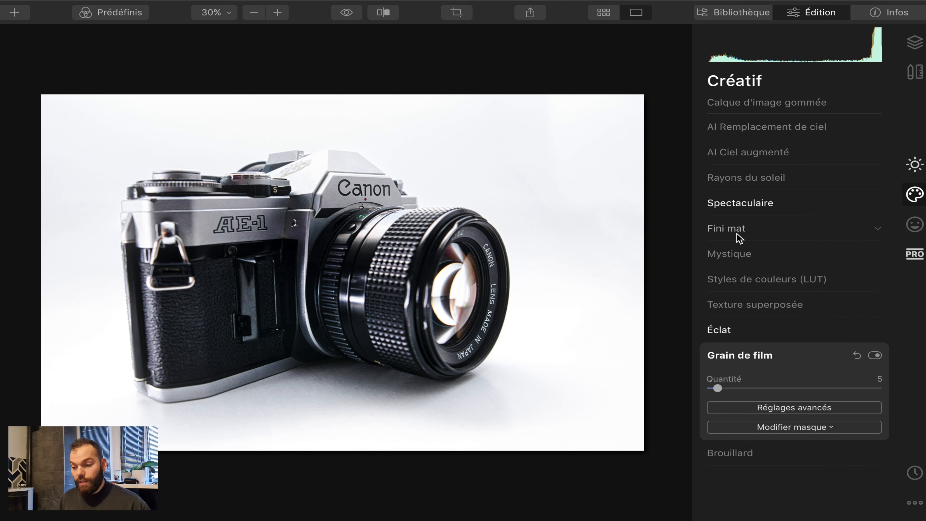
click(916, 168)
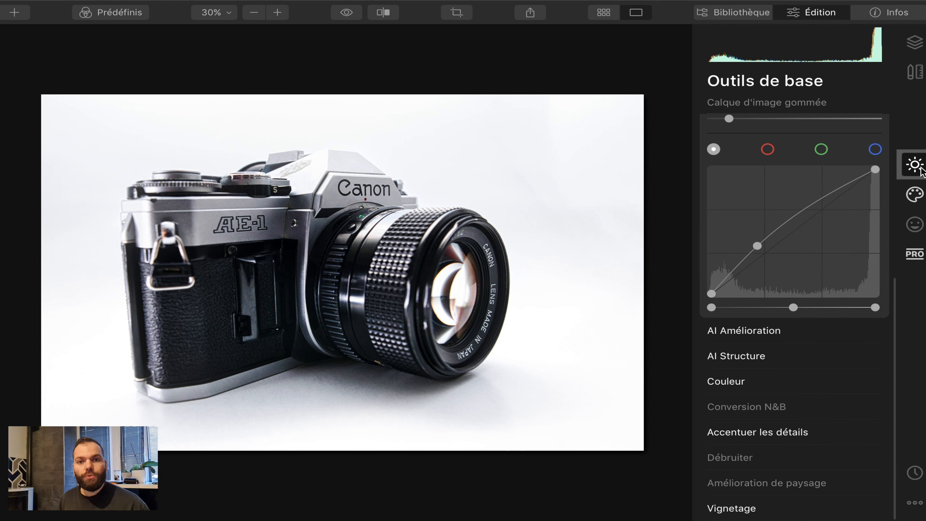
Add a new adjustment layer above the erased image layer
click(922, 45)
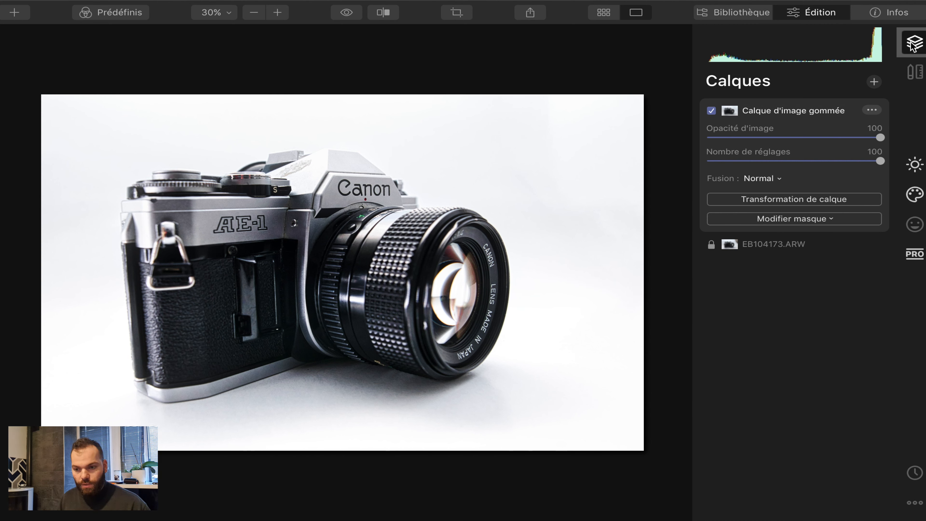
click(874, 81)
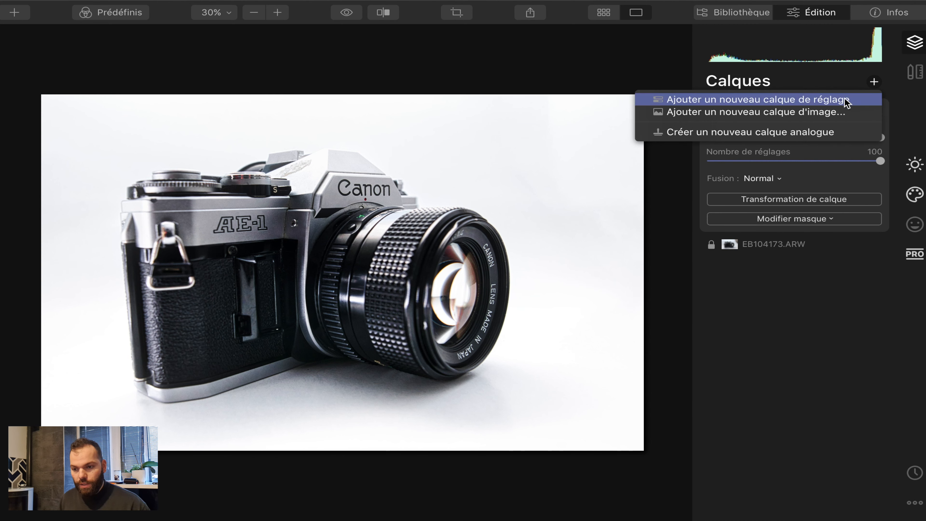
click(826, 99)
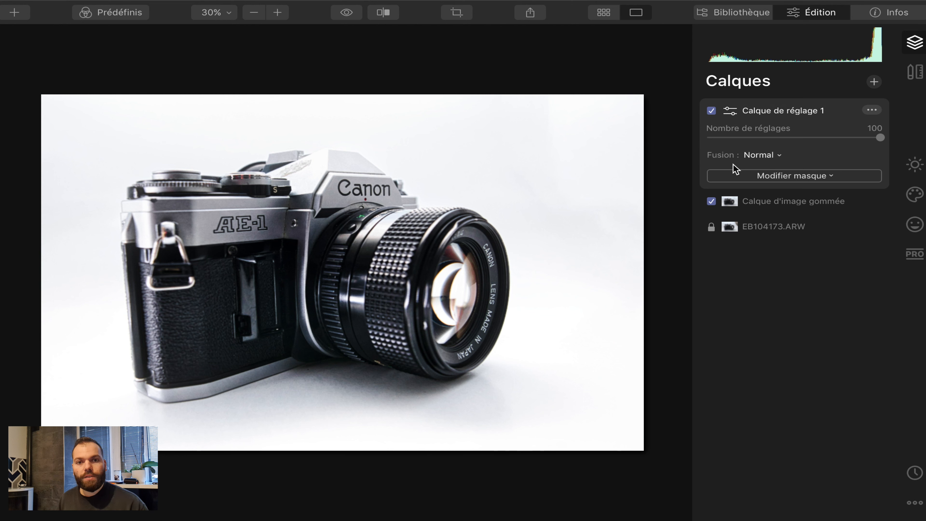
Draw a gradient mask on the adjustment layer and reposition it to cover the camera, fading out toward the photo's lower-right corner
click(796, 177)
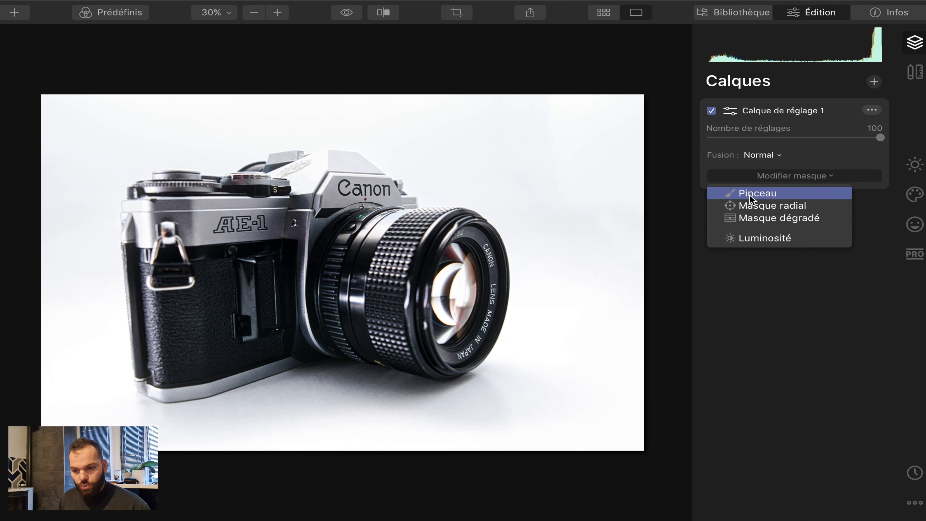
click(760, 219)
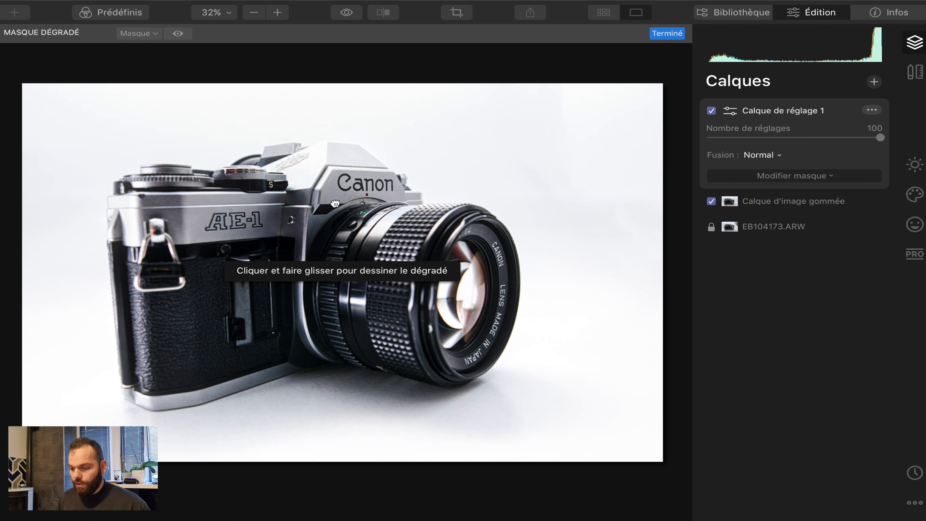
drag(350, 89, 338, 194)
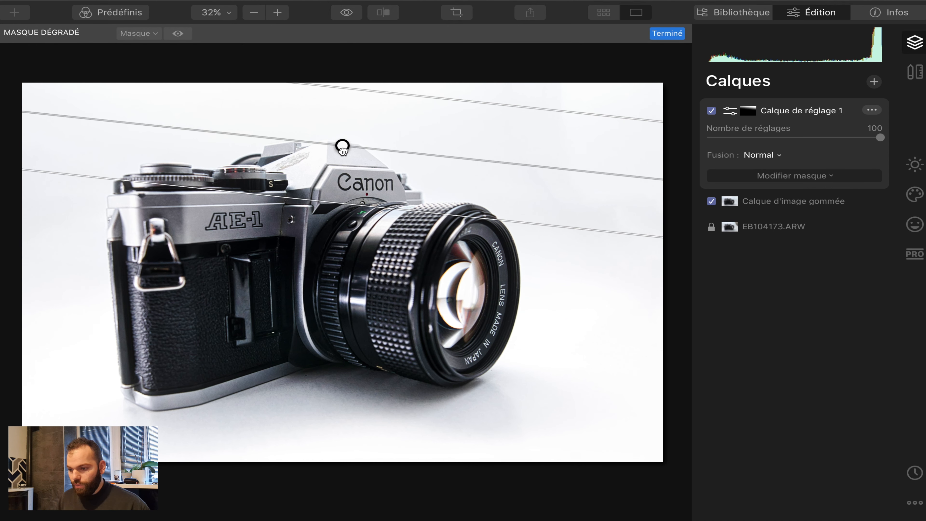
drag(342, 146, 316, 373)
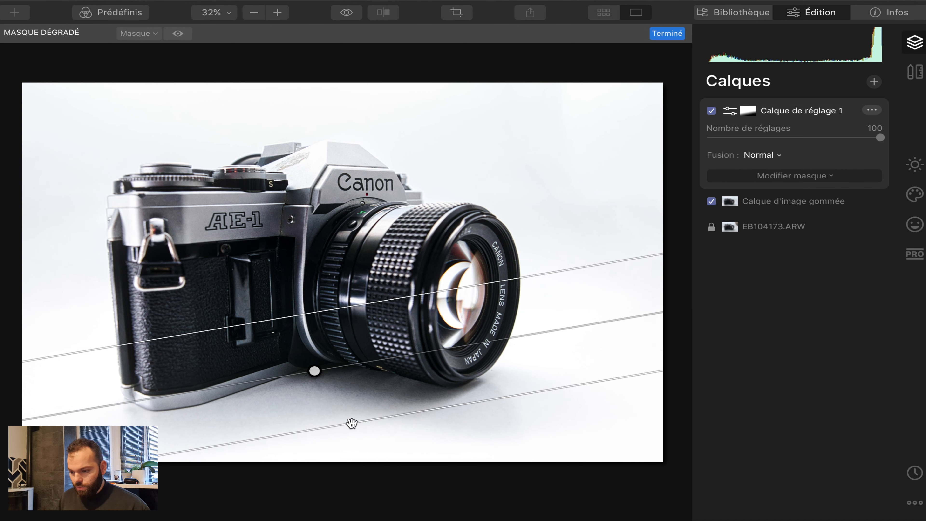
drag(355, 426, 397, 519)
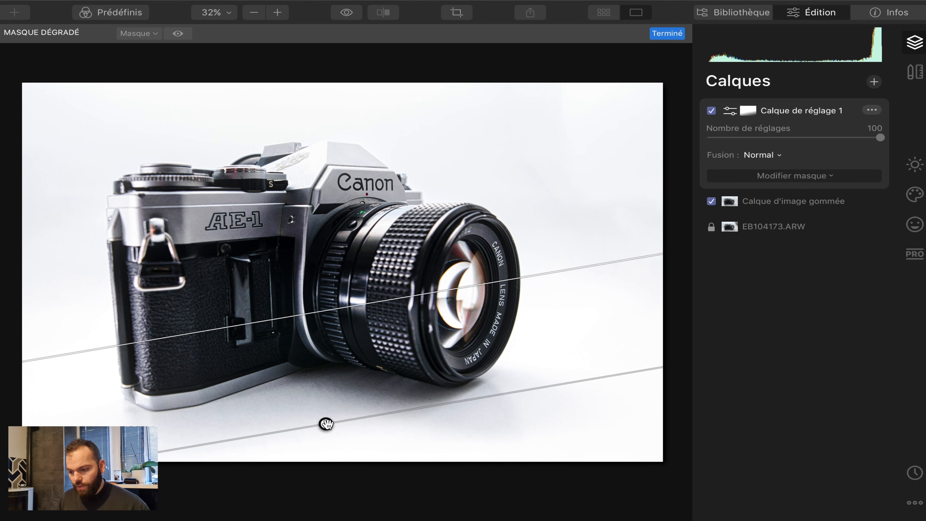
drag(326, 423, 288, 261)
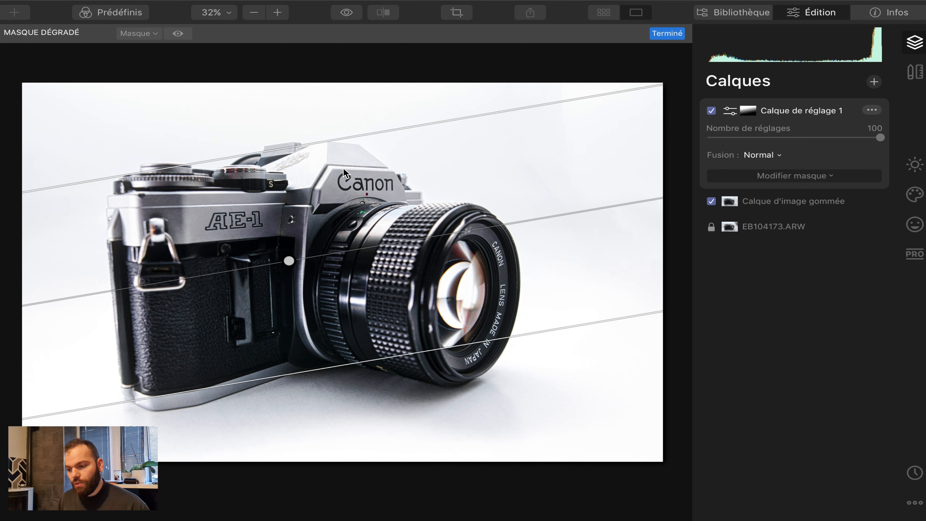
drag(289, 260, 526, 423)
drag(494, 426, 496, 429)
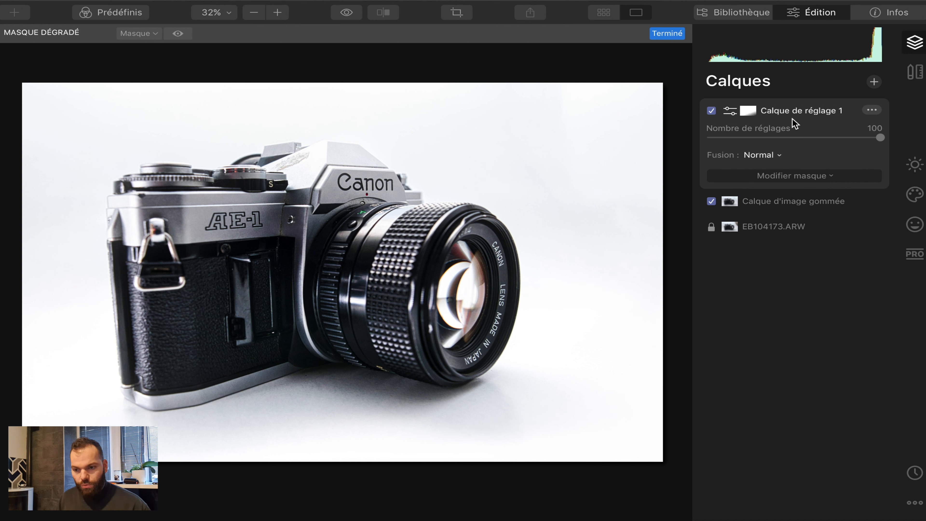
Set the masked adjustment layer's Exposition to -5,00 in Lumière and reopen its layer settings
click(914, 164)
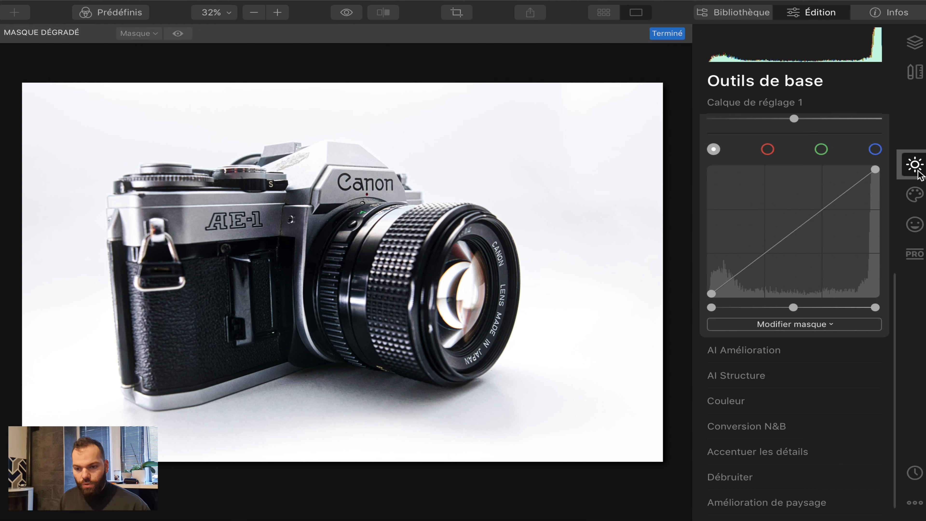
scroll(813, 273, down, 1)
scroll(806, 279, up, 10)
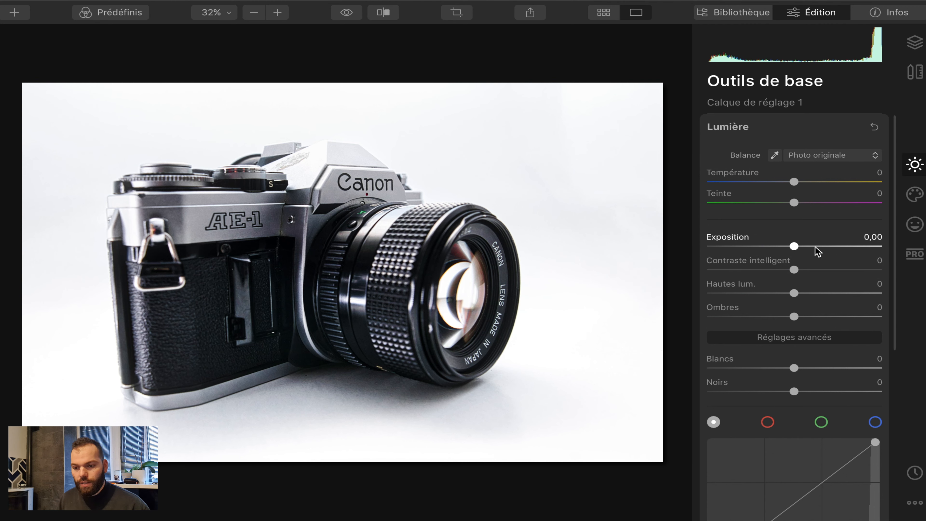
drag(794, 246, 623, 261)
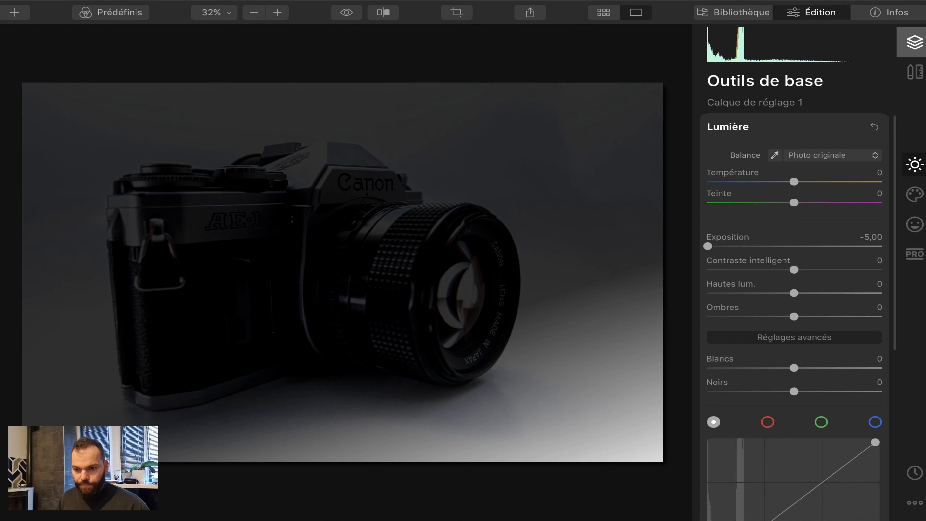
click(914, 42)
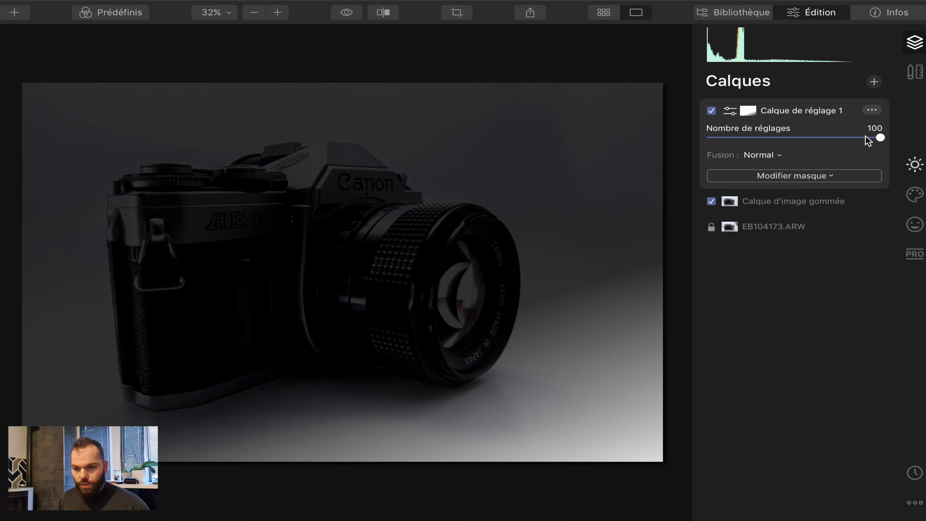
Replace the darkened masked adjustment layer with a new adjustment layer and browse its blending modes, leaving it on Normal
click(872, 110)
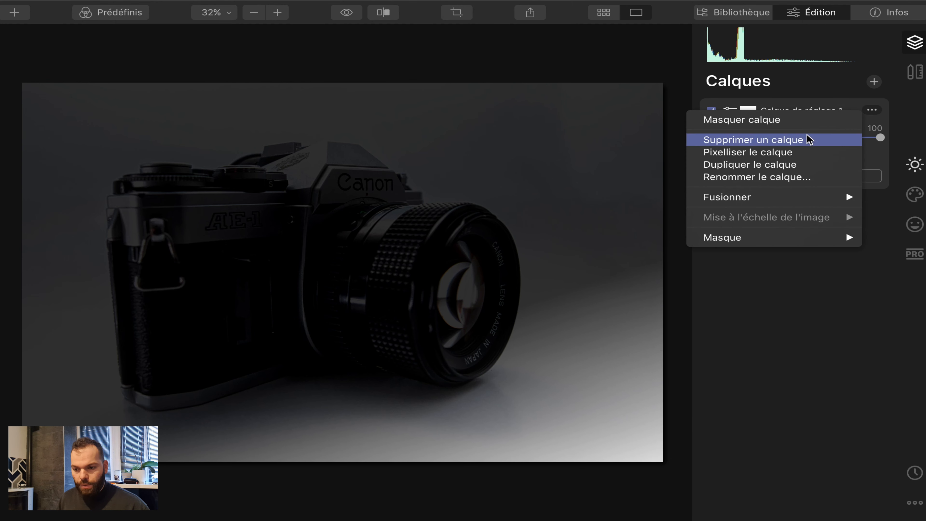
click(810, 139)
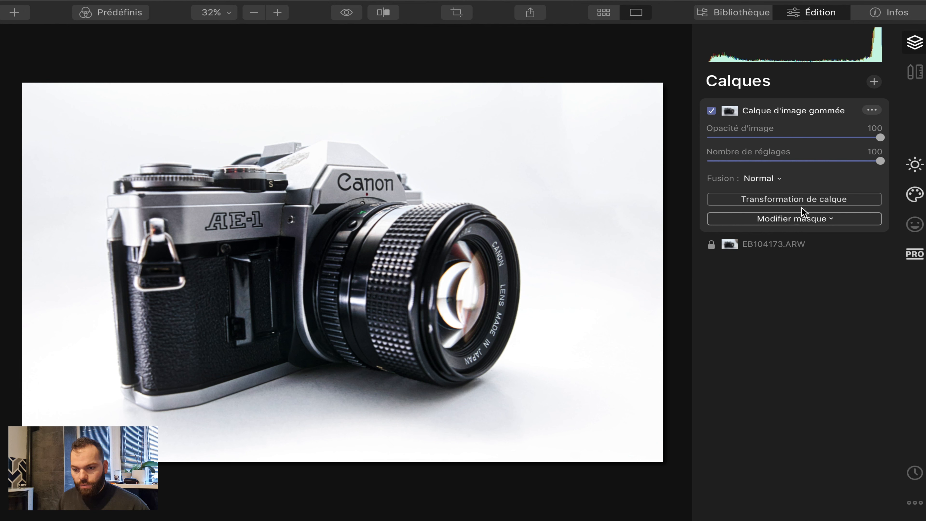
click(880, 86)
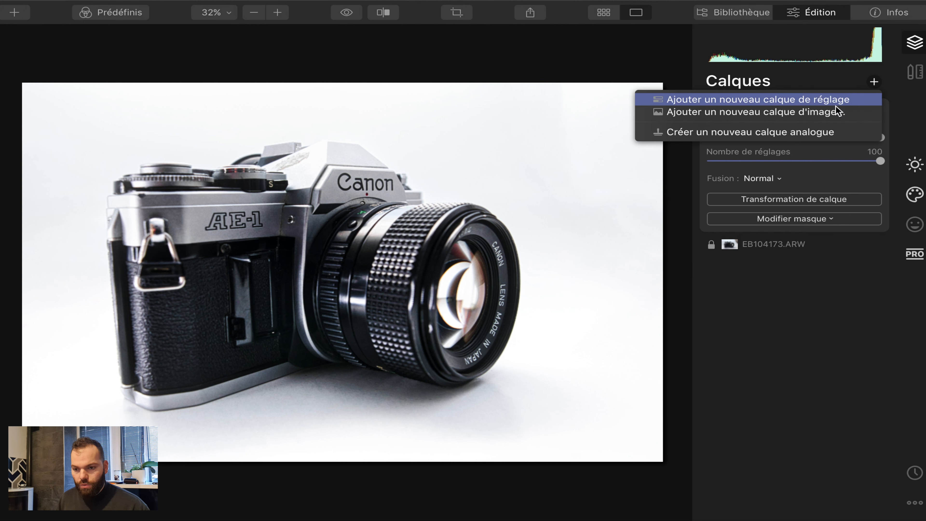
click(785, 98)
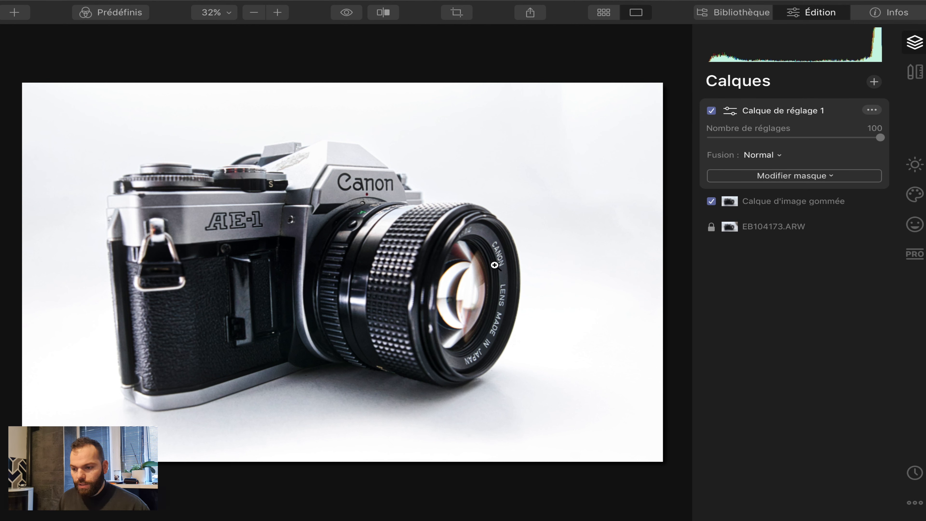
click(779, 156)
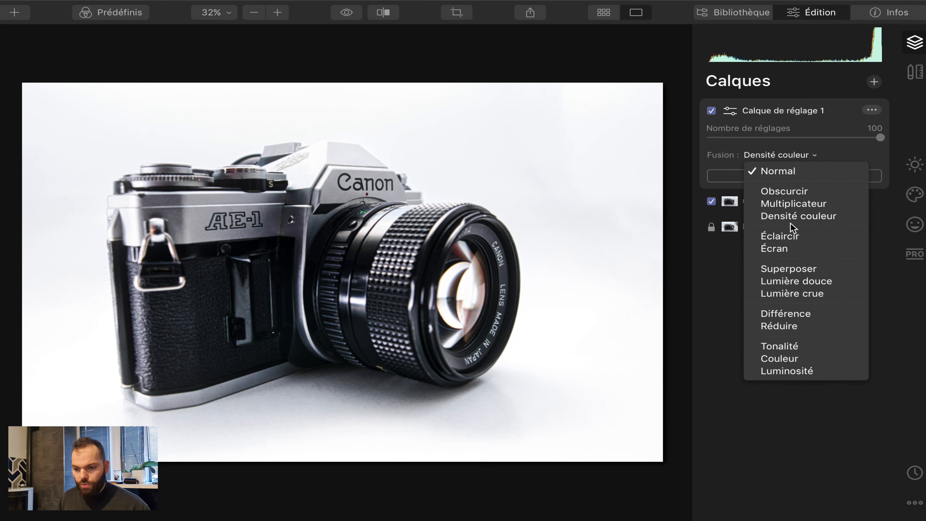
click(728, 182)
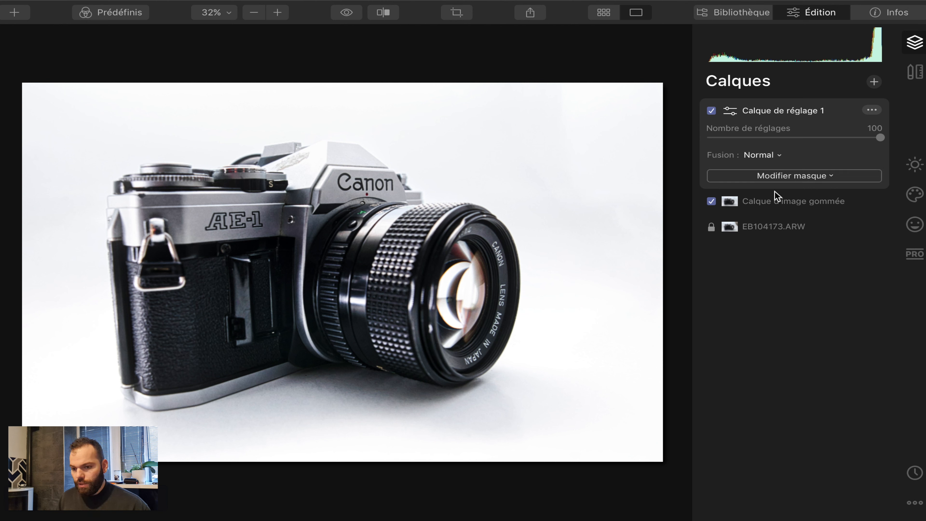
Draw a gradient mask on the new adjustment layer, fading from the photo's top edge to mid-camera, and display the mask overlay
click(799, 175)
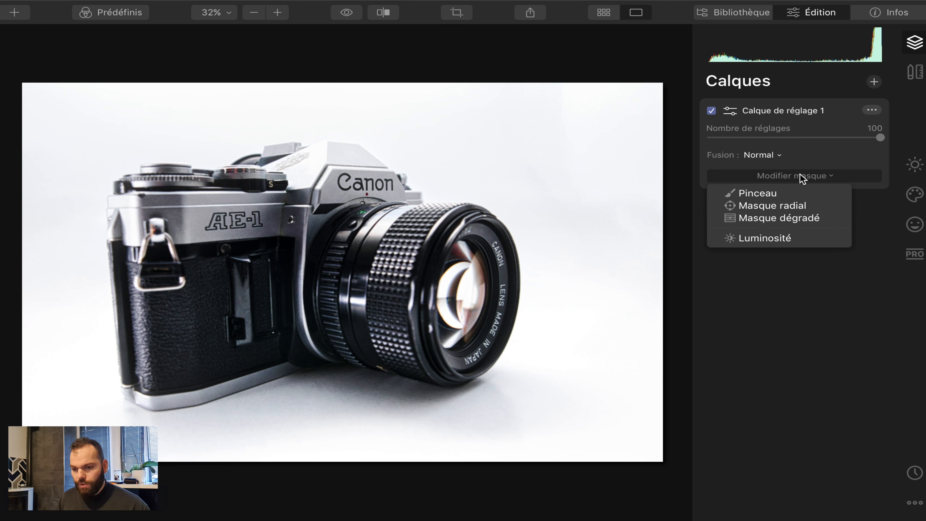
click(783, 219)
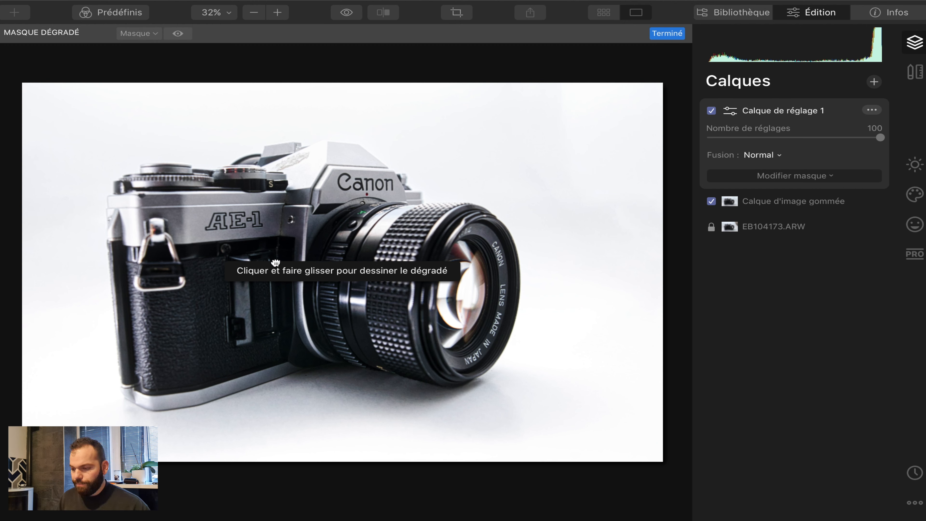
drag(277, 108, 282, 264)
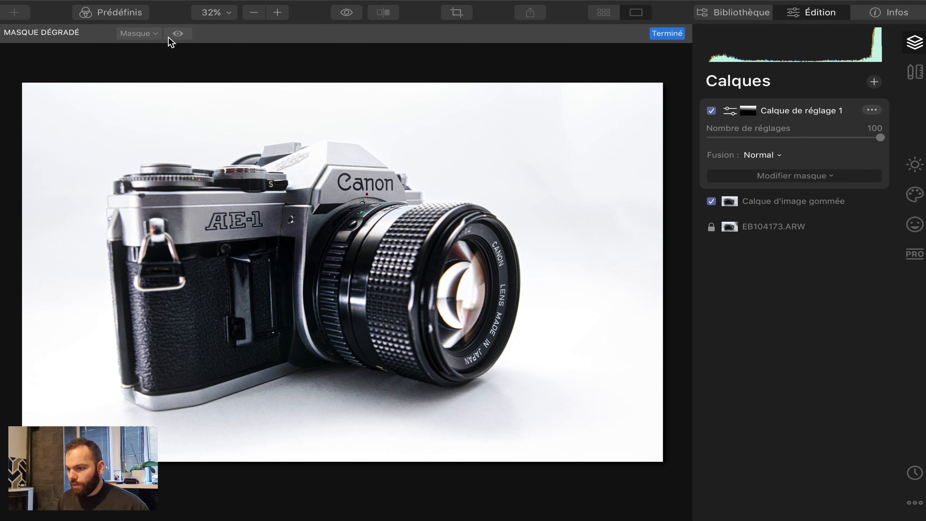
click(177, 33)
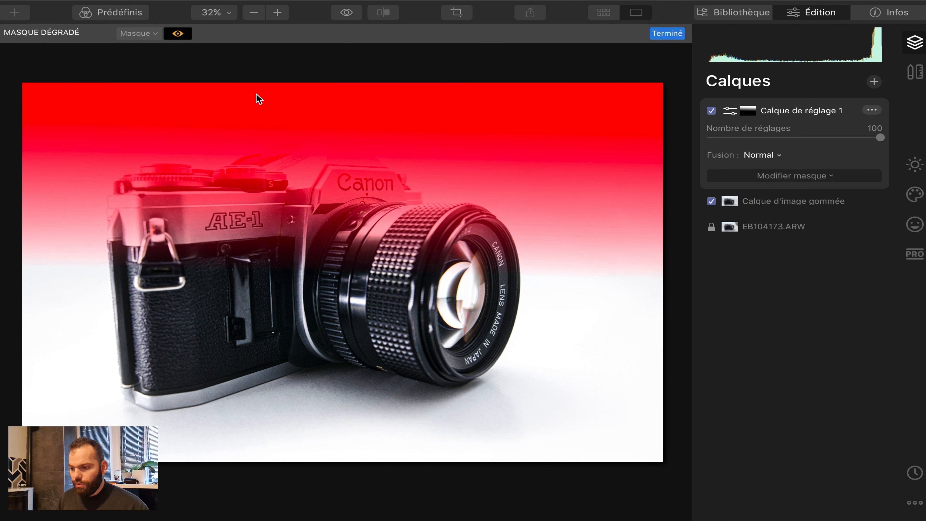
Invert the gradient mask to cover the lower part of the photo and tilt its lower transition upward toward the photo's right side
click(151, 35)
click(165, 61)
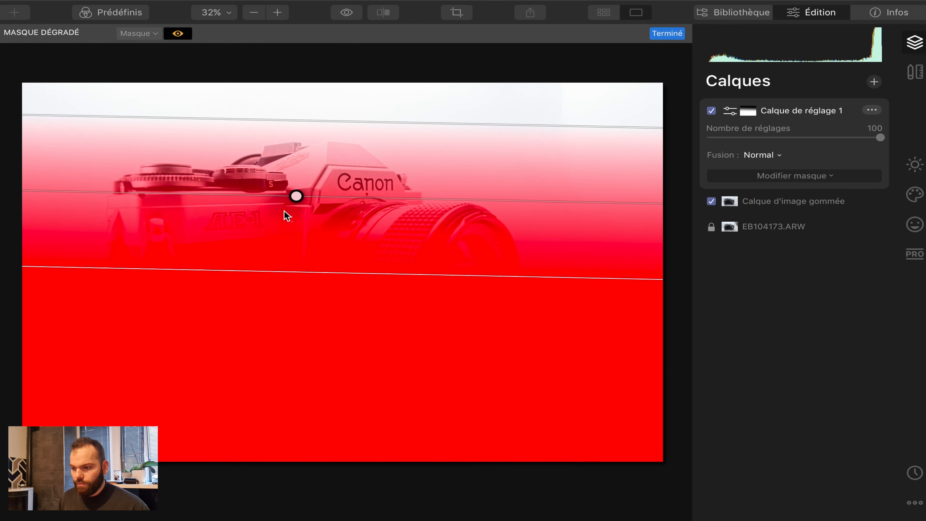
drag(271, 192, 390, 304)
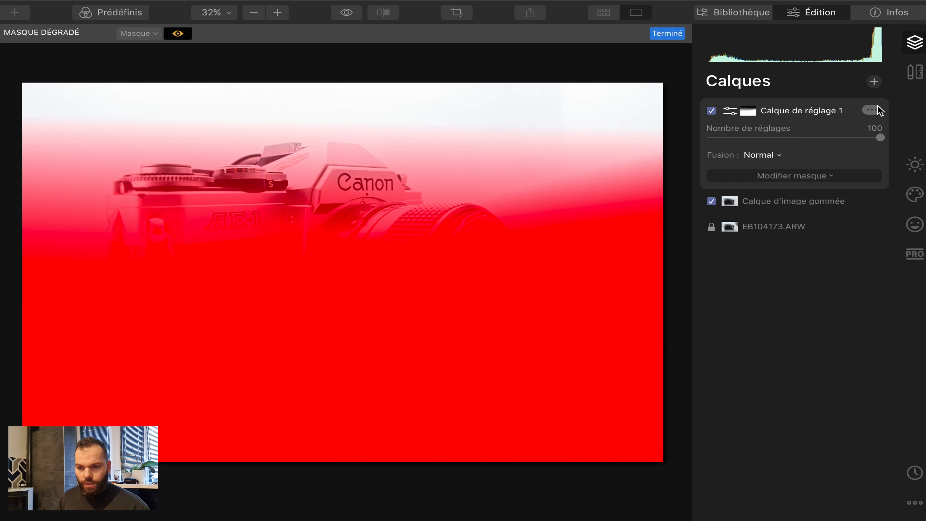
Delete the masked adjustment layer and the erased image layer, leaving only the base EB104173.ARW layer
click(872, 110)
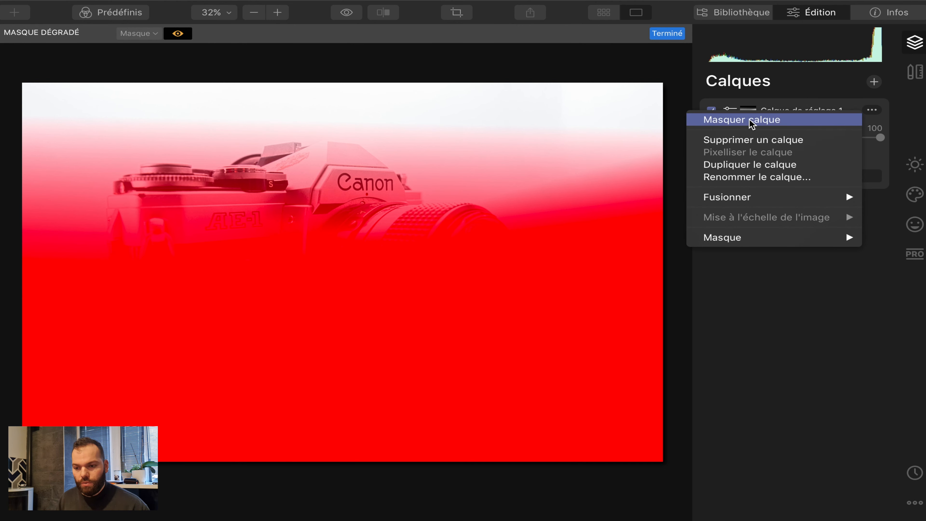
click(749, 140)
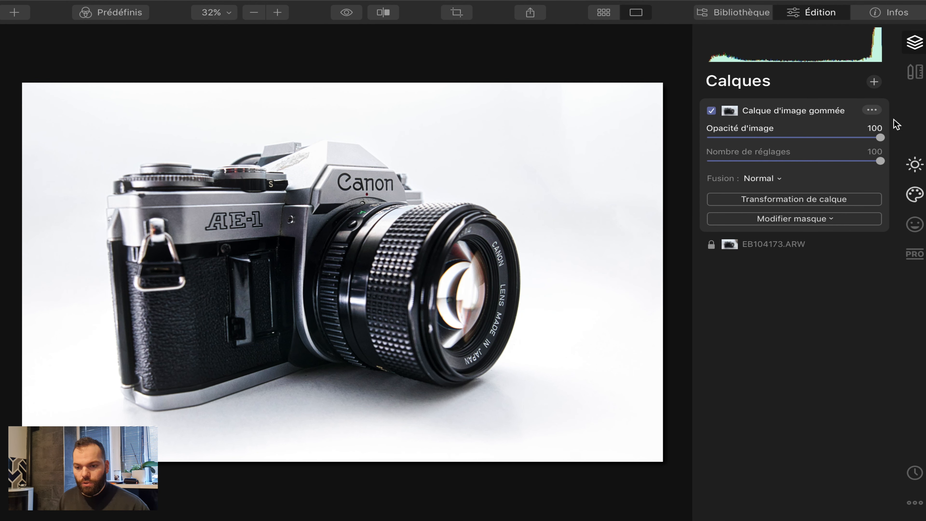
click(872, 110)
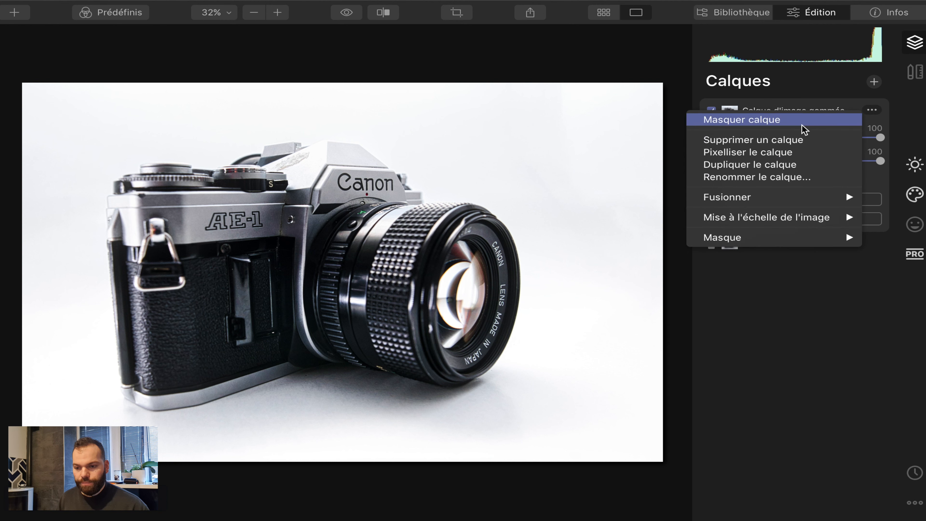
click(760, 140)
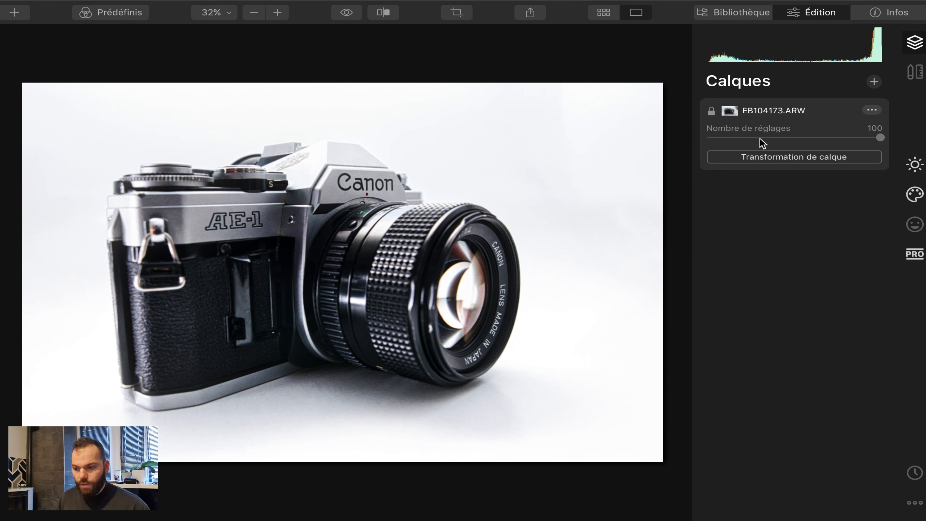